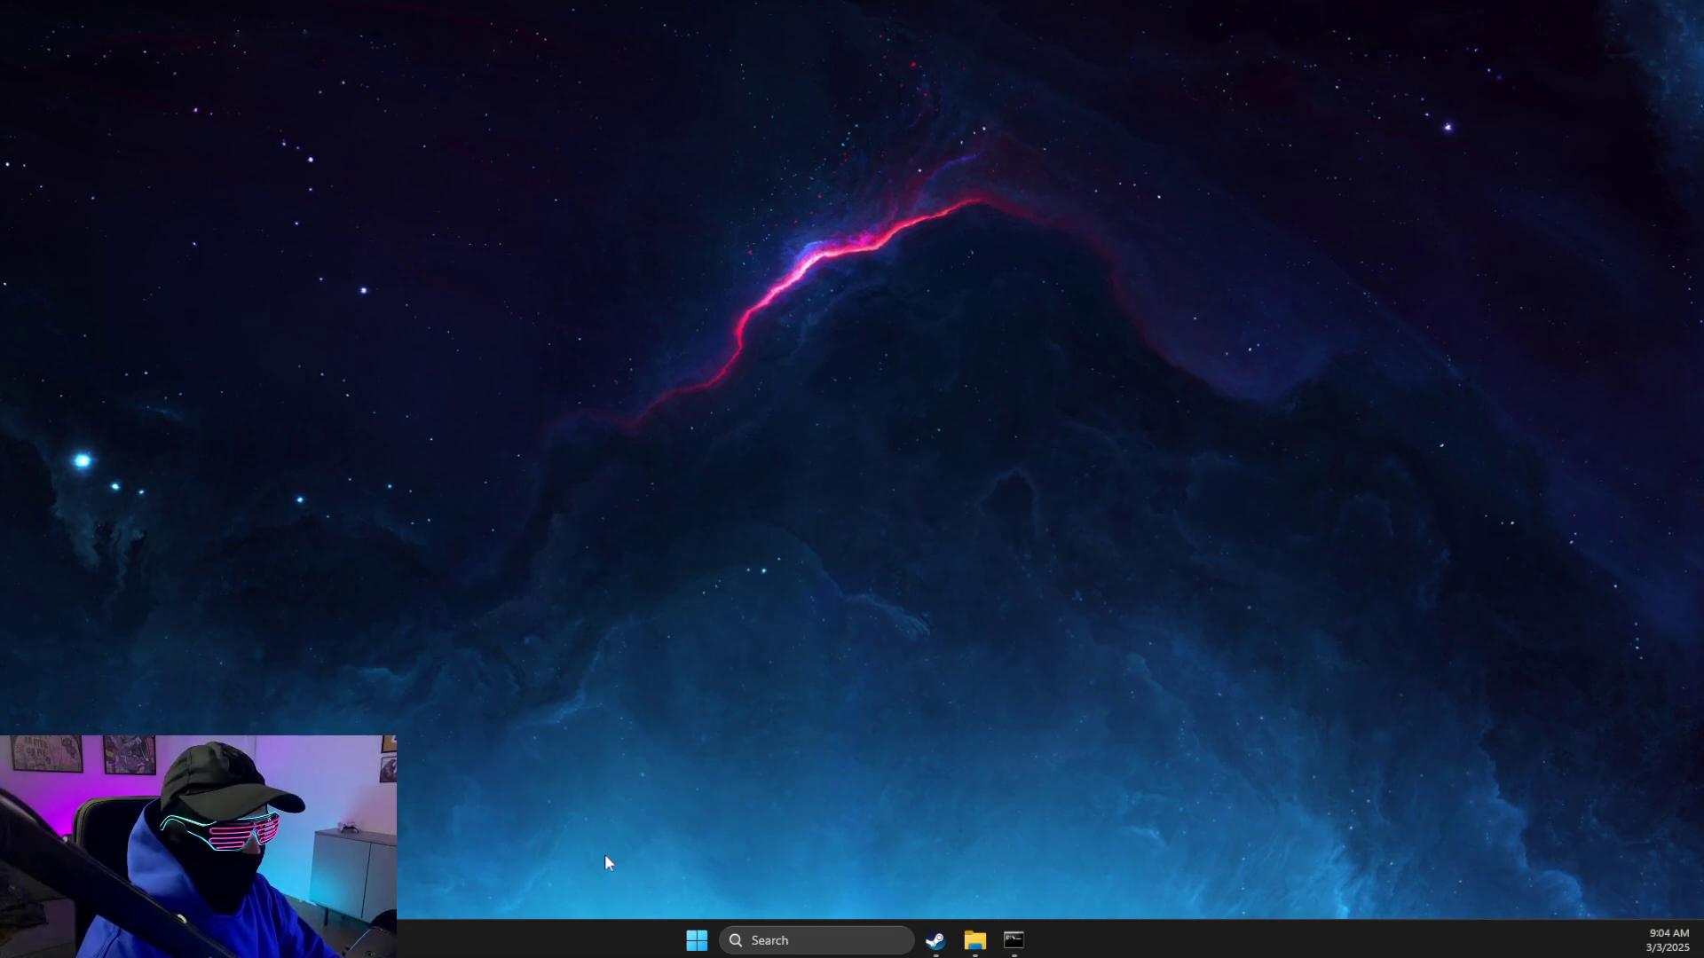
# In Task Manager, filter for 'riot' and end the Riot Client and RiotClientCrashHandler.exe processes
pyautogui.click(859, 942)
pyautogui.write('task')
pyautogui.click(759, 398)
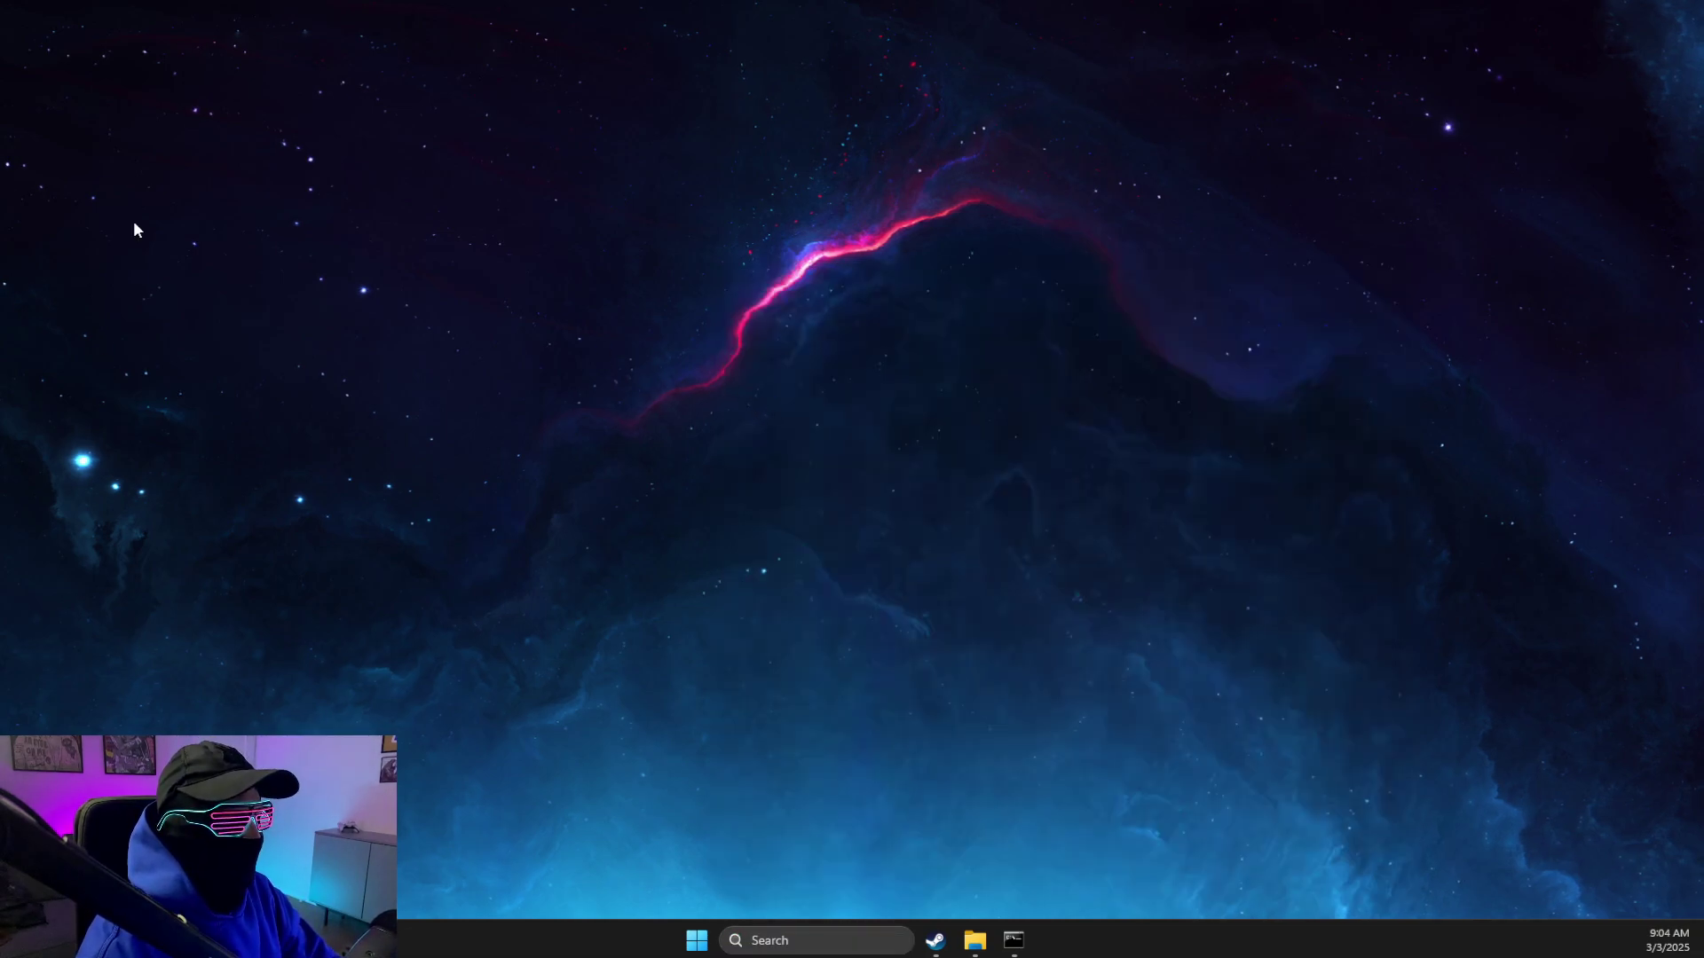
pyautogui.click(997, 153)
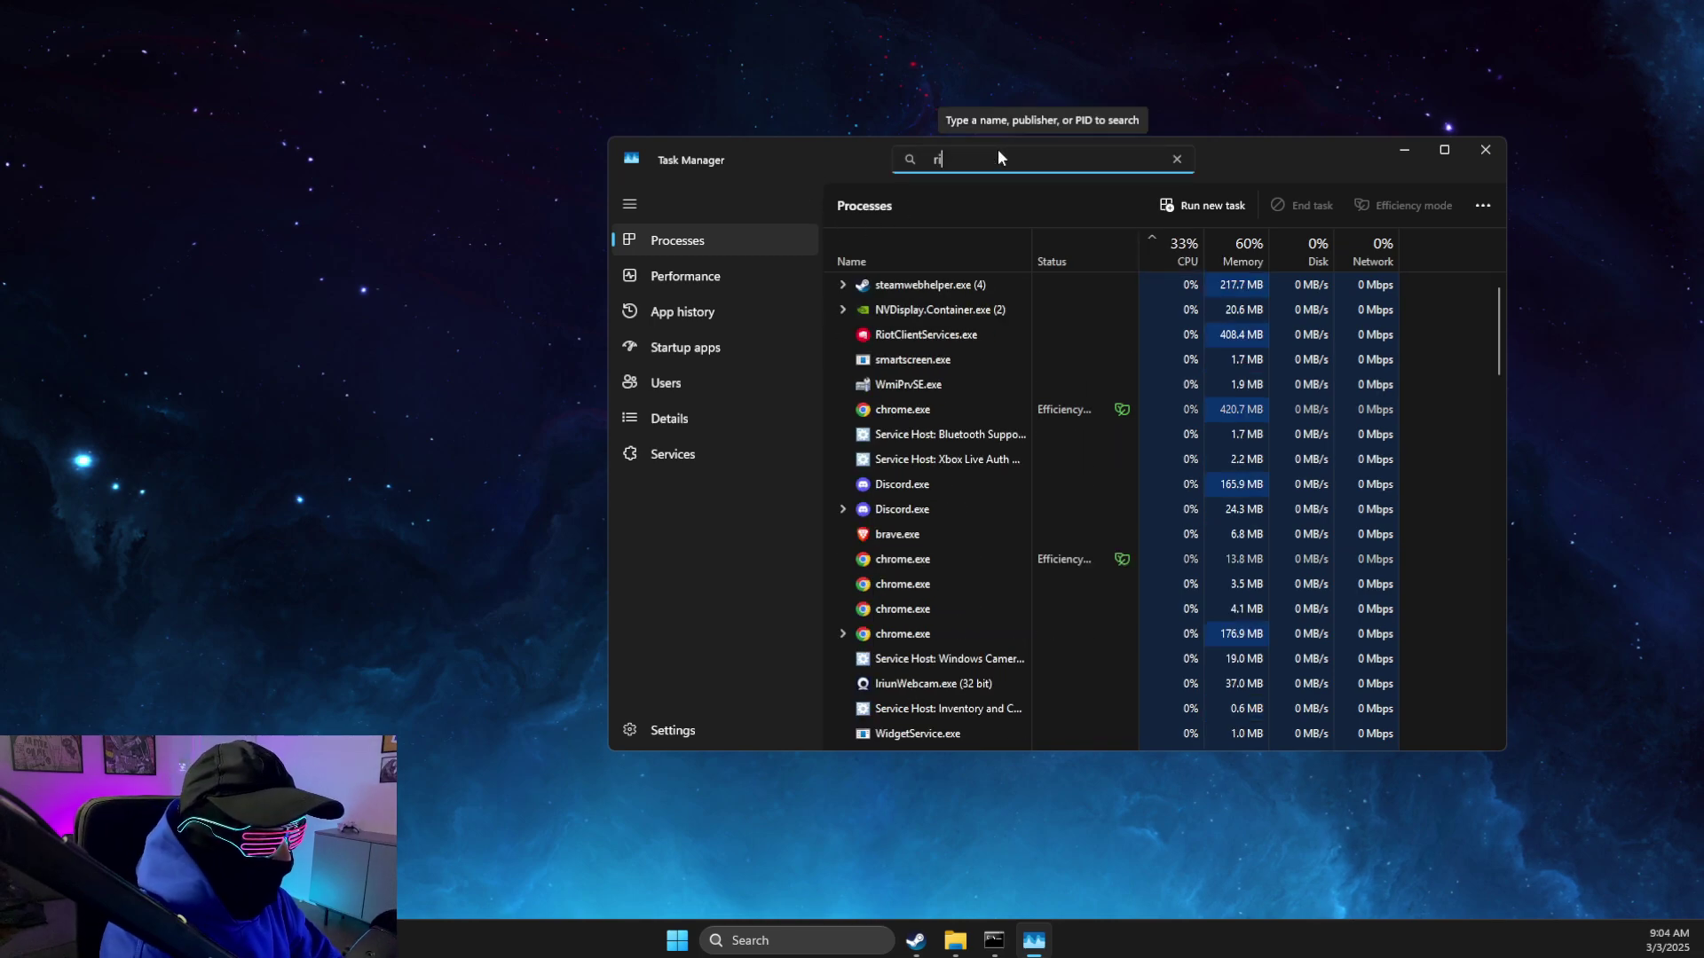
pyautogui.write('riot')
pyautogui.rightClick(897, 314)
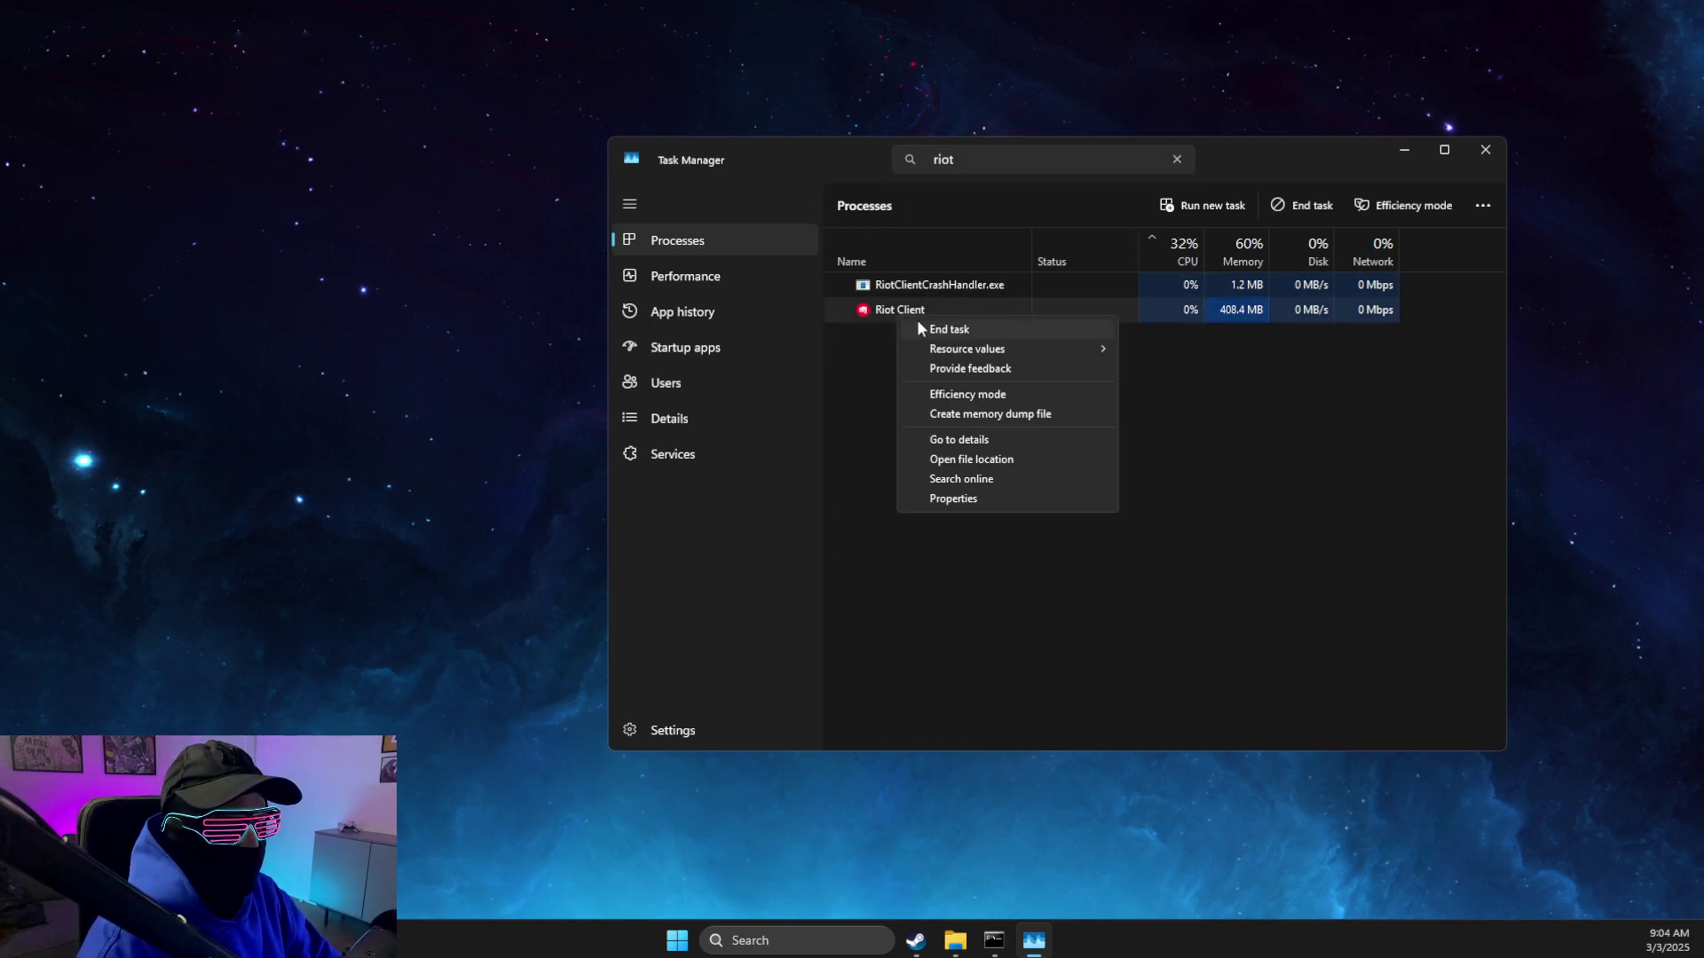
pyautogui.click(972, 330)
pyautogui.rightClick(925, 291)
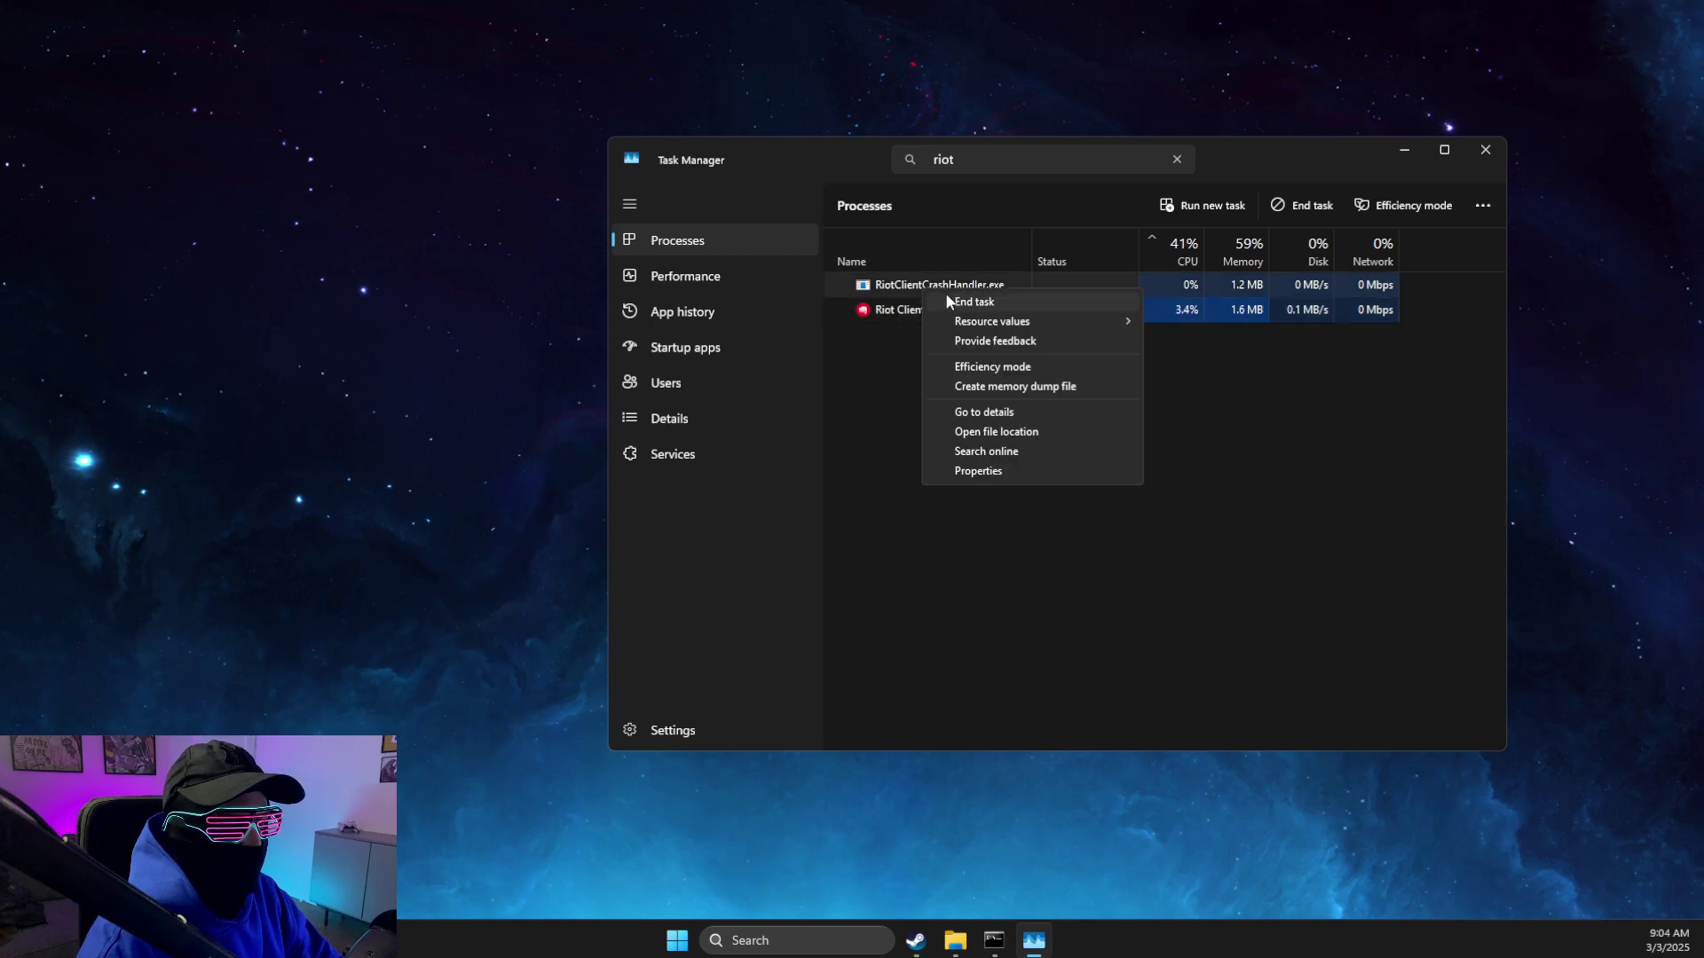
pyautogui.click(975, 307)
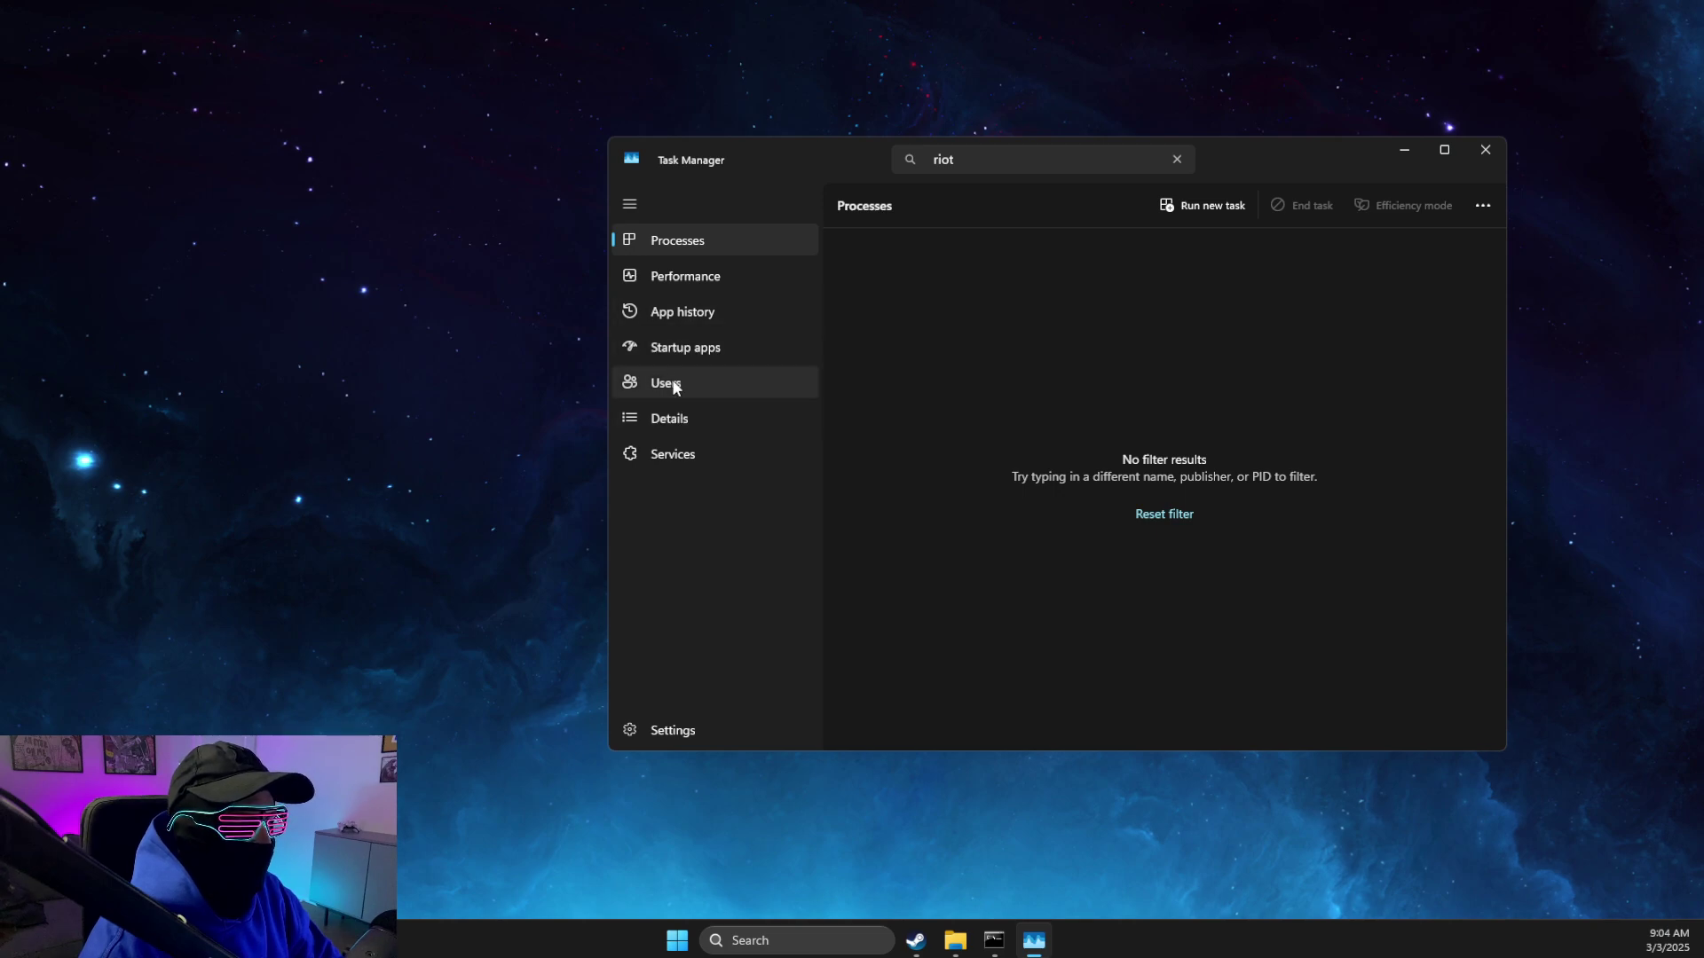
# Enable vgtray.exe in the Startup apps list
pyautogui.click(685, 353)
pyautogui.click(909, 337)
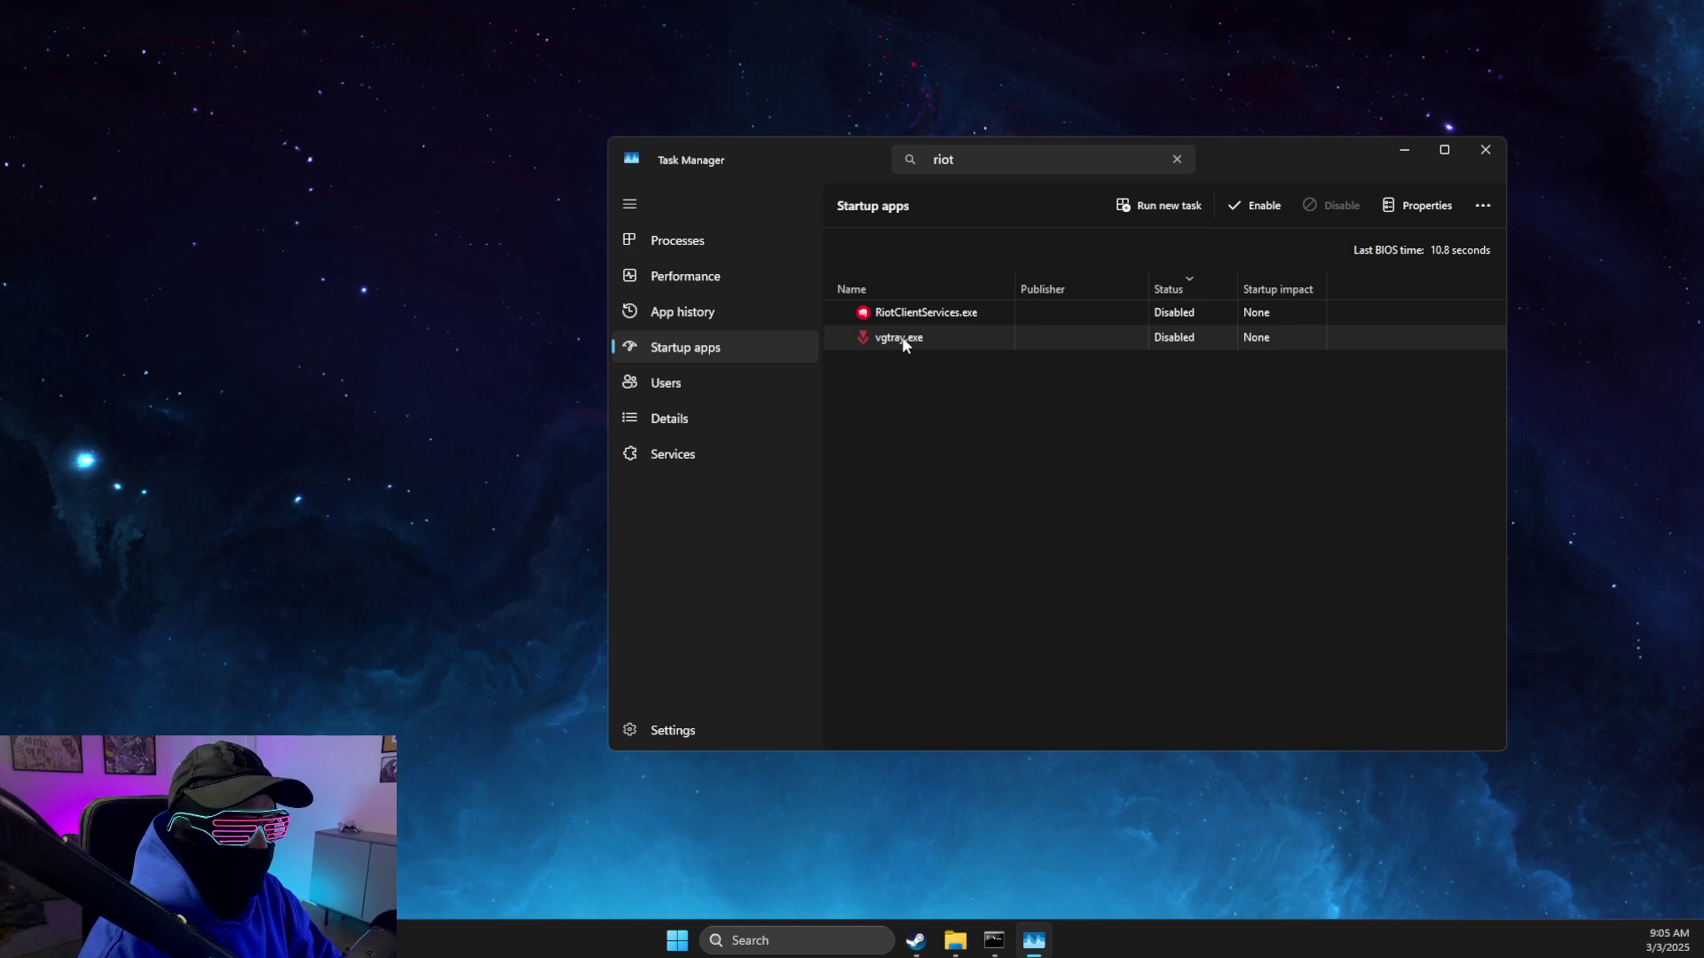
pyautogui.rightClick(900, 337)
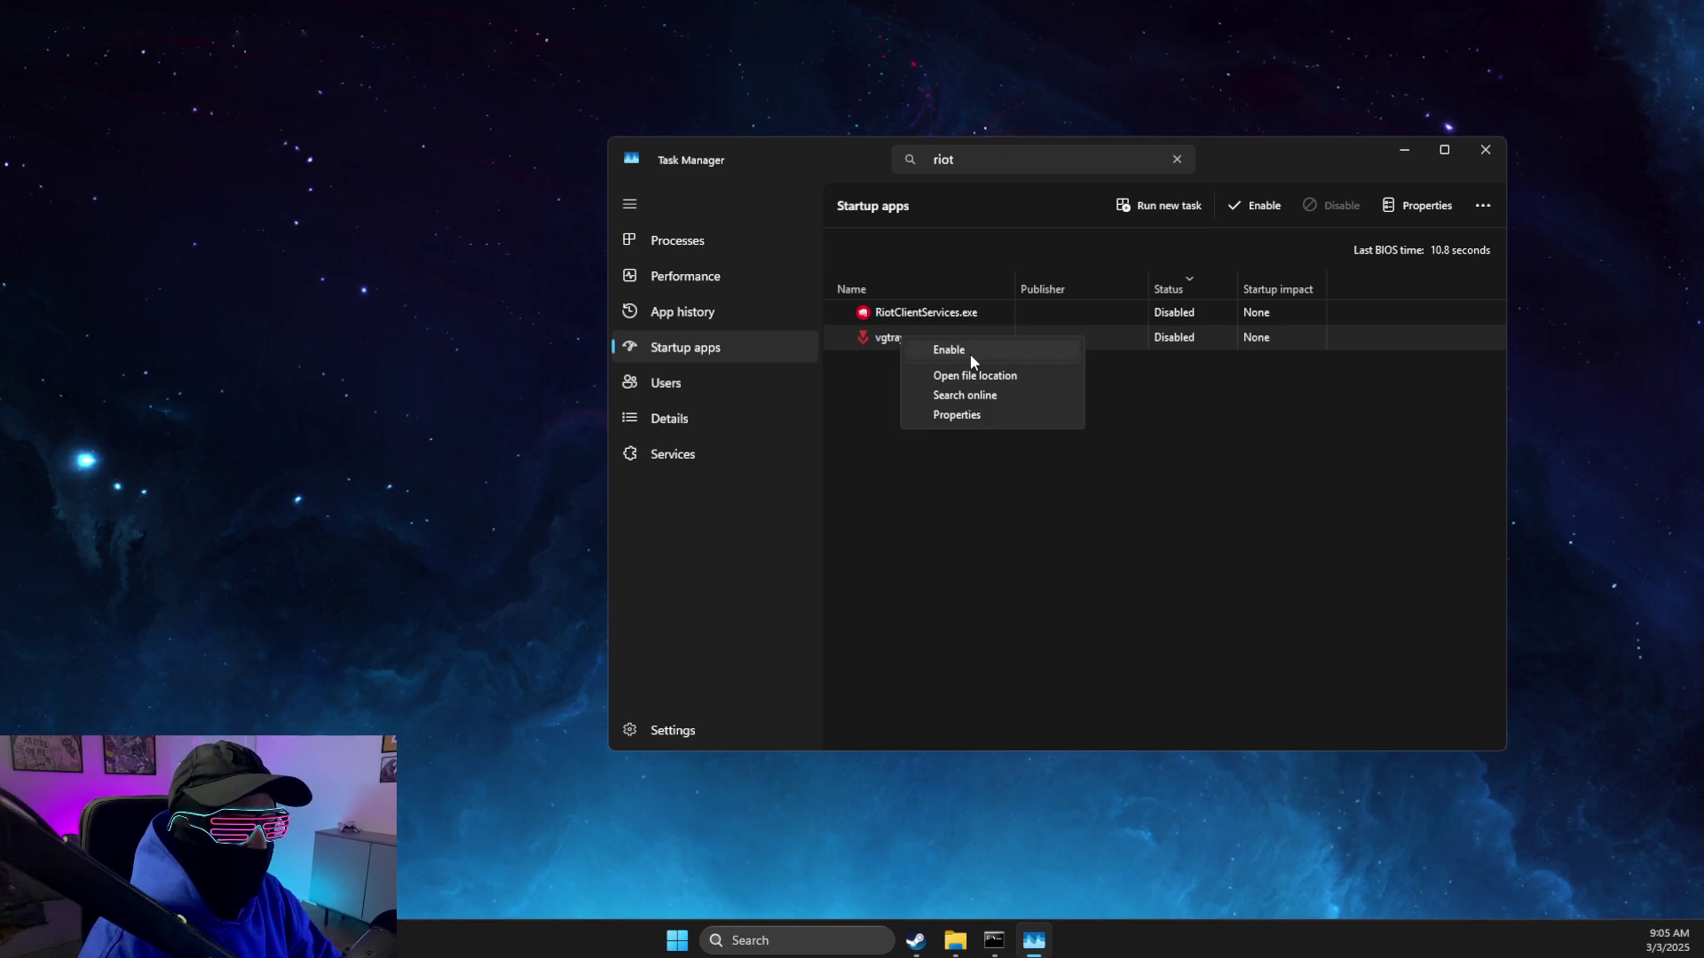
pyautogui.click(967, 353)
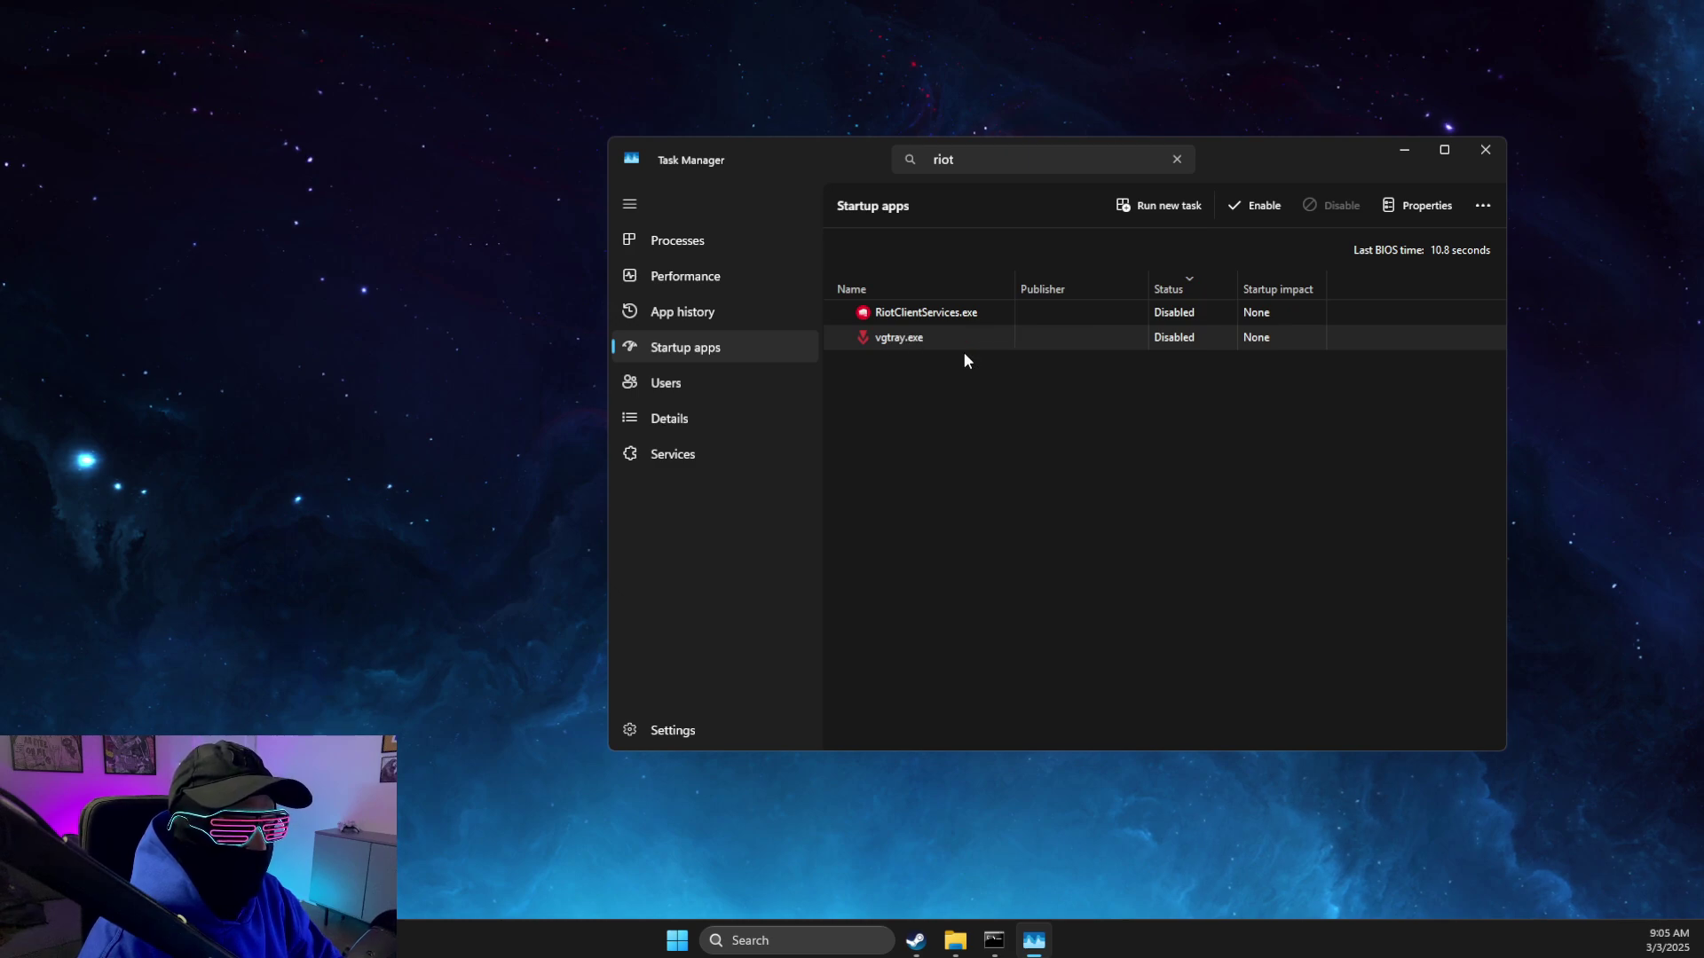
# Close Task Manager, open Services and jump to the services starting with V
pyautogui.click(1485, 153)
pyautogui.click(803, 925)
pyautogui.write('services')
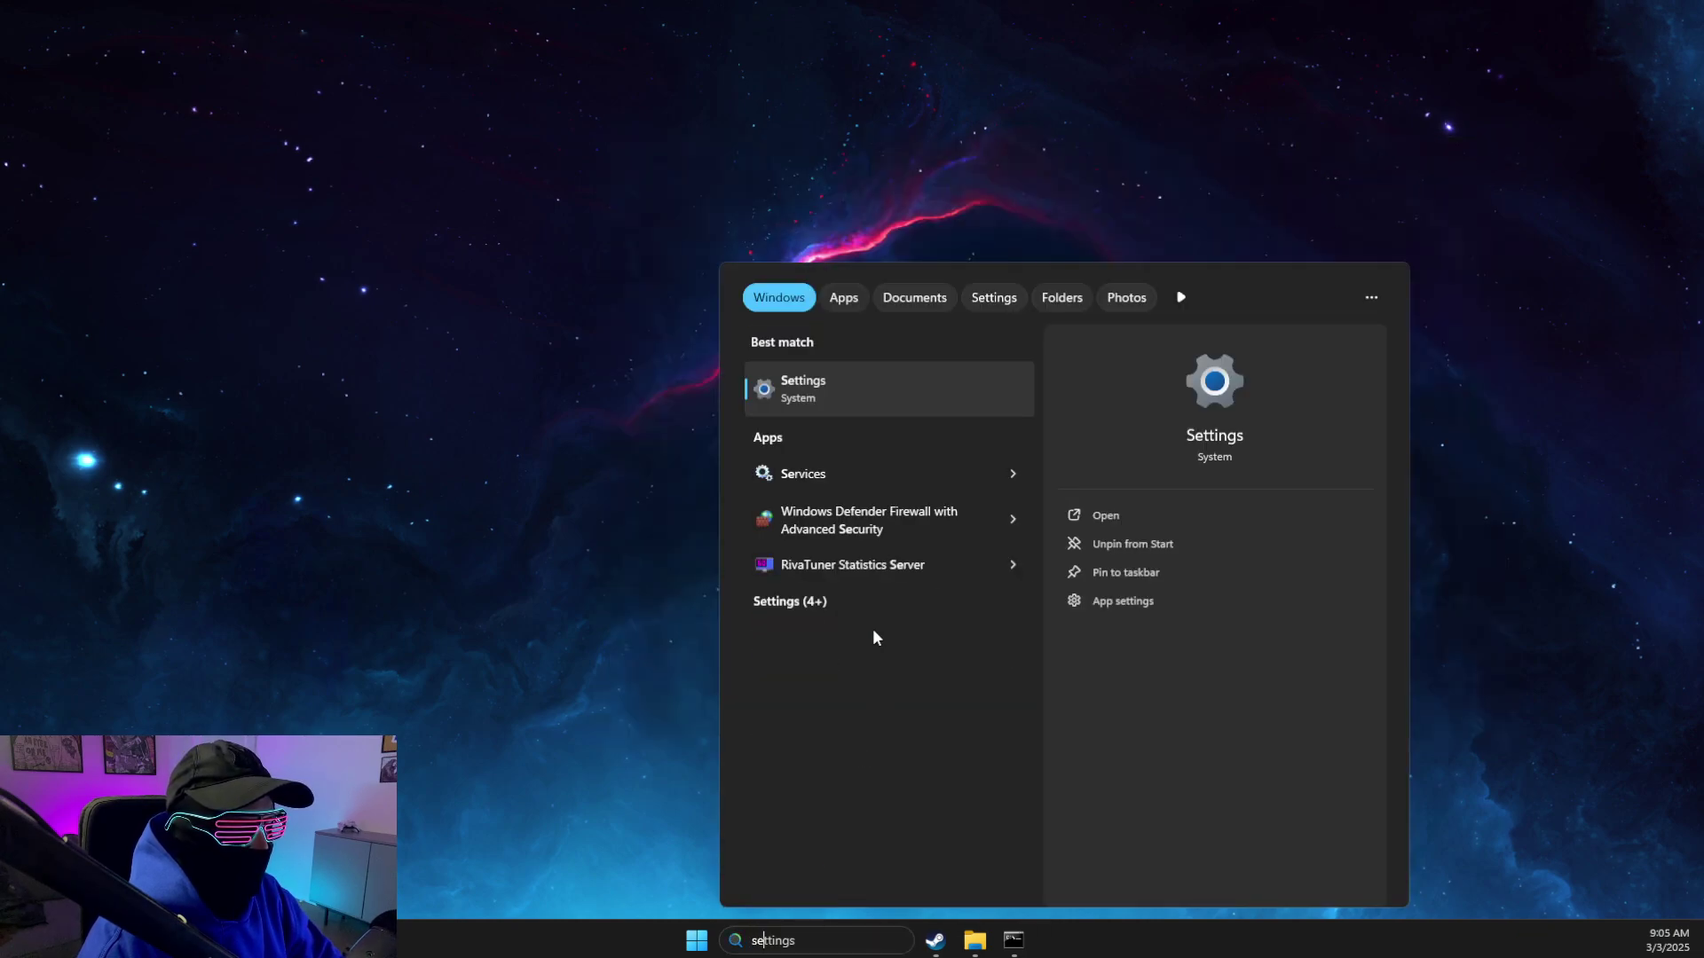
pyautogui.click(806, 403)
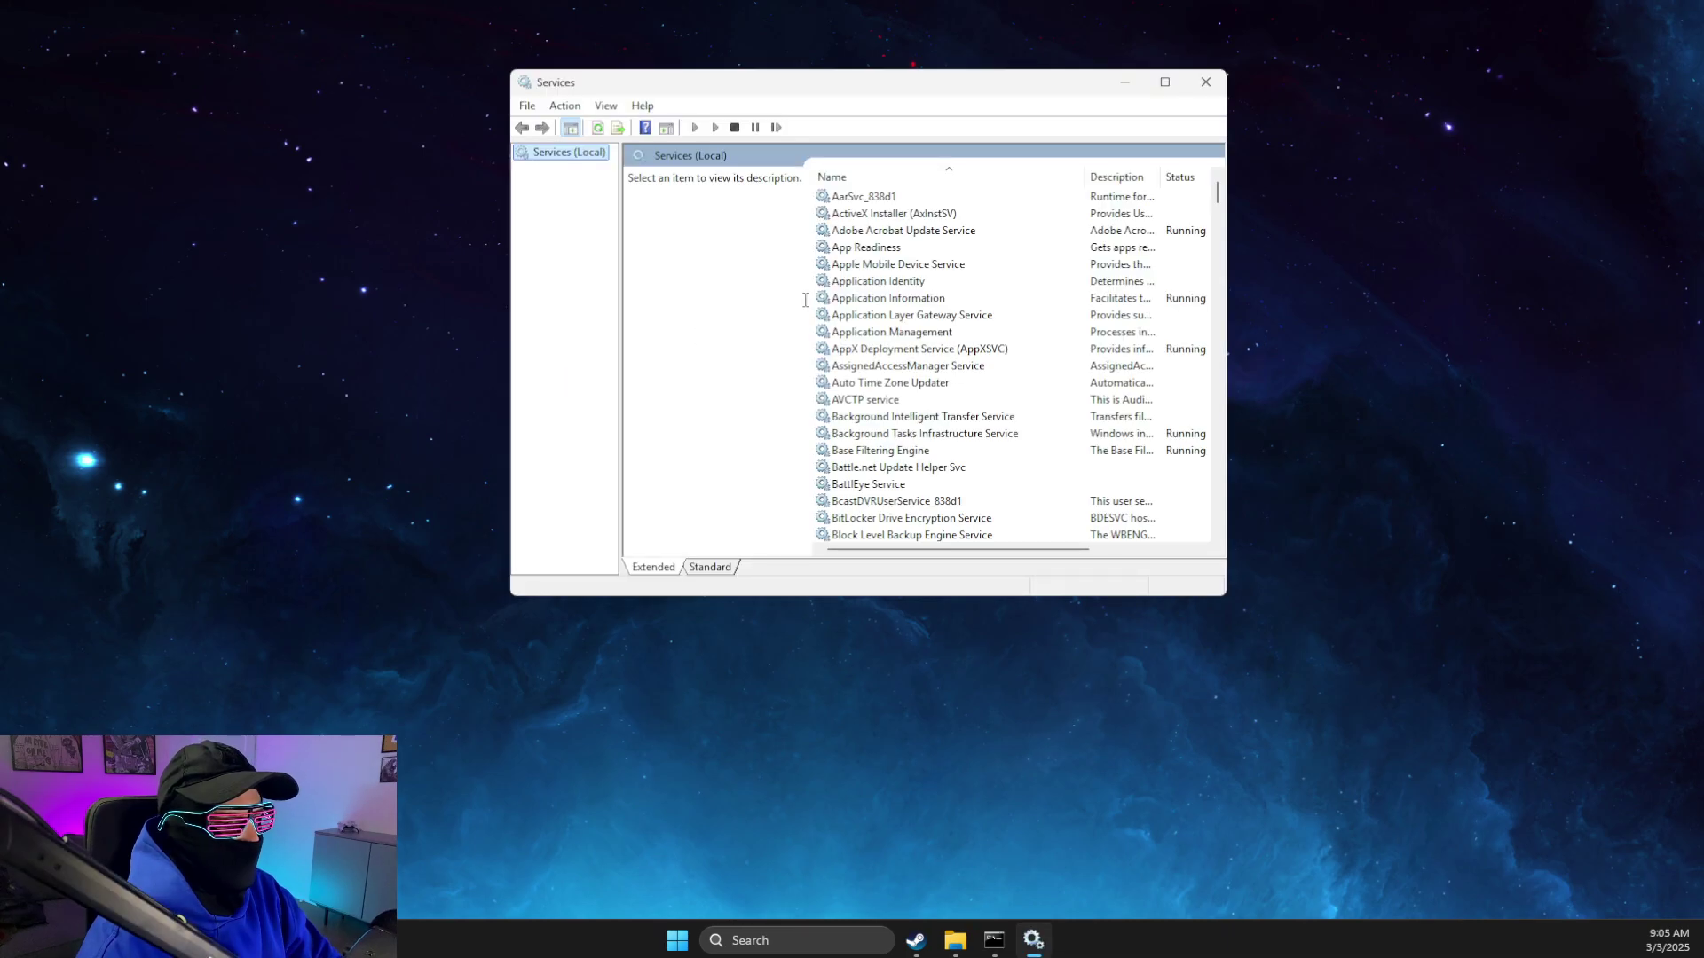
pyautogui.click(882, 265)
pyautogui.press('v')
pyautogui.press('v')
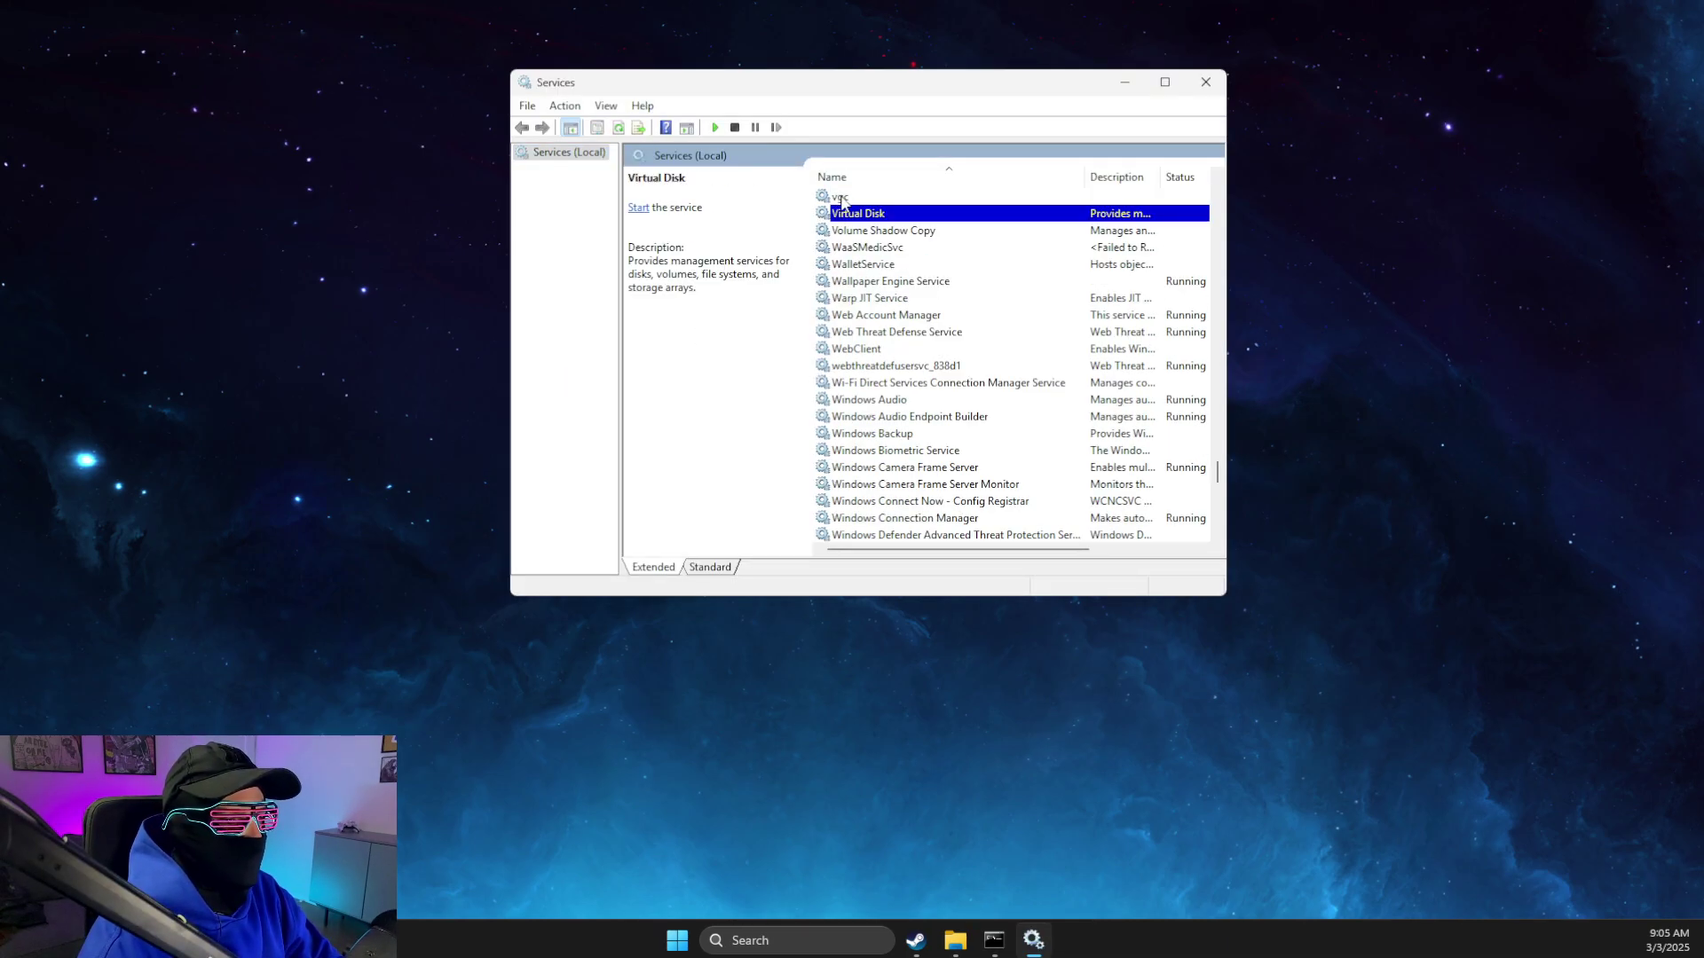
# Set the vgc service's startup type to Automatic, start it, and confirm
pyautogui.click(842, 199)
pyautogui.rightClick(842, 203)
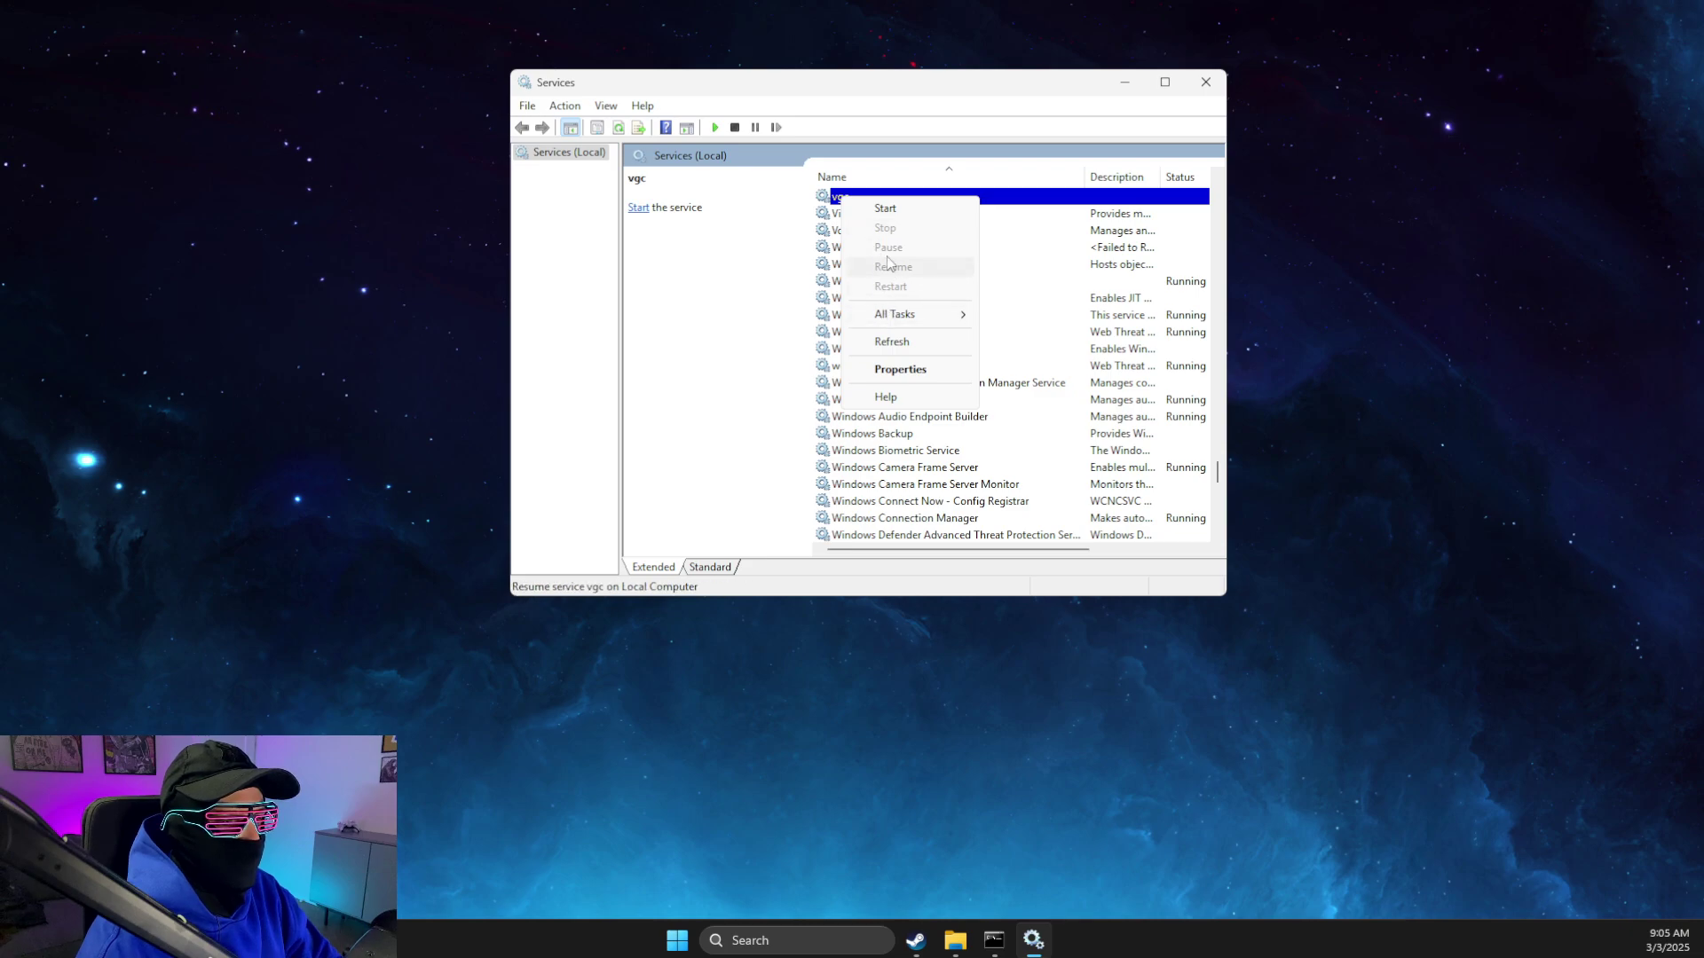
pyautogui.click(900, 369)
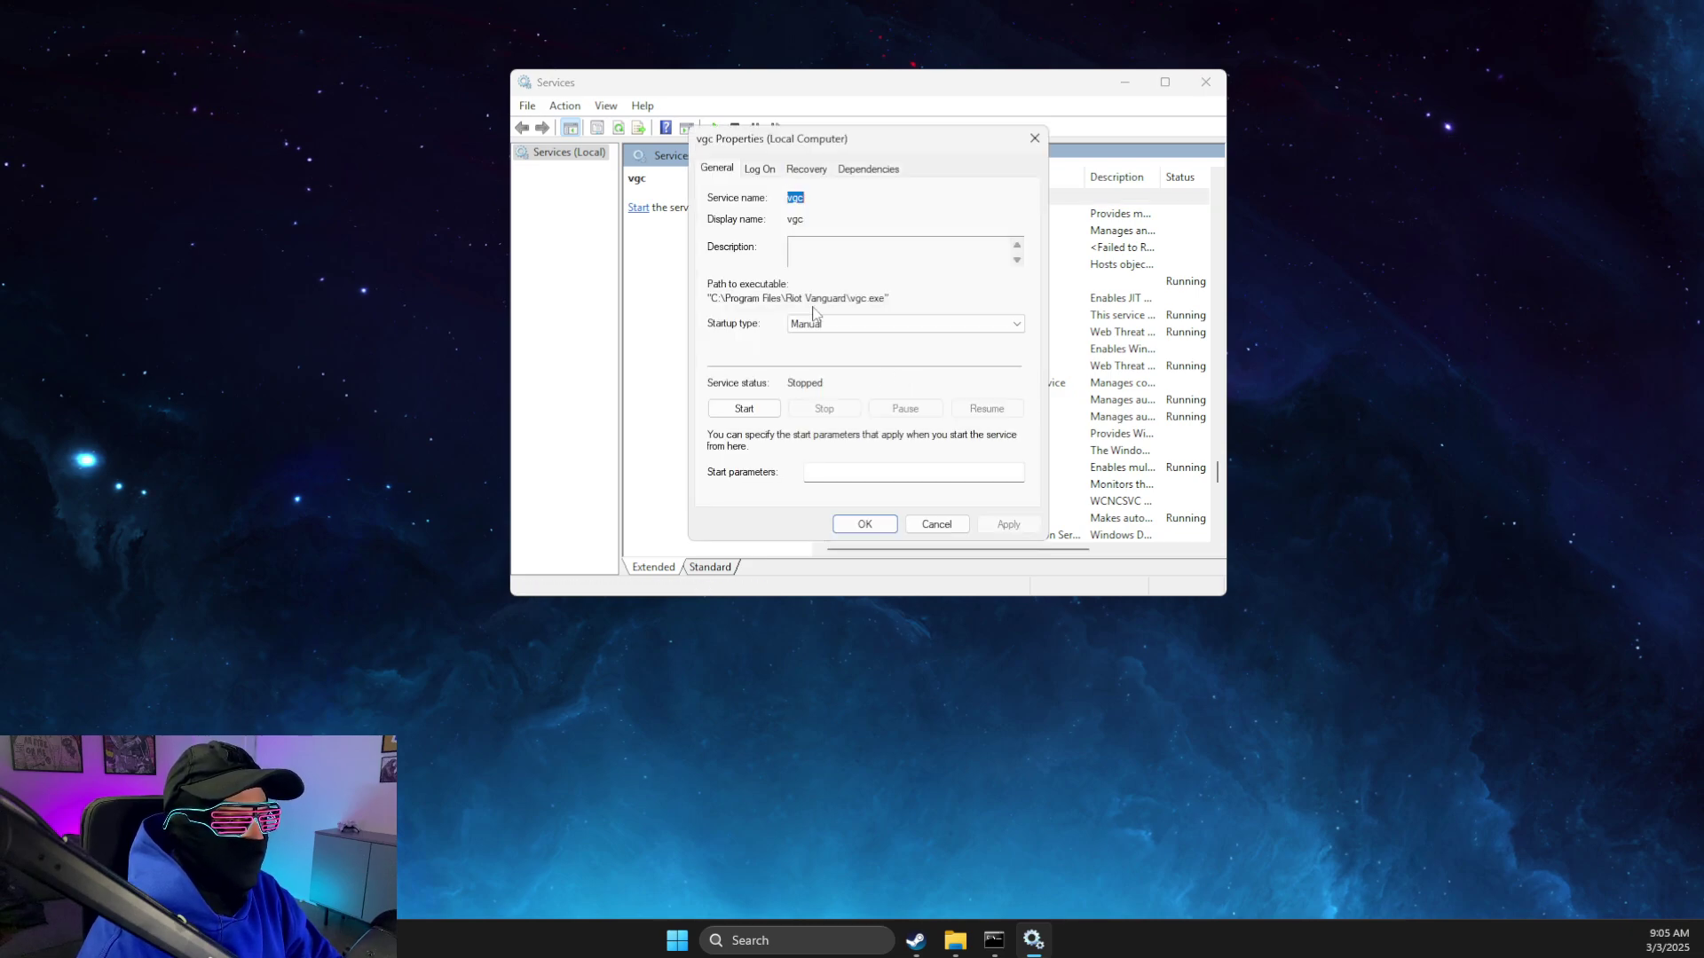
pyautogui.click(840, 324)
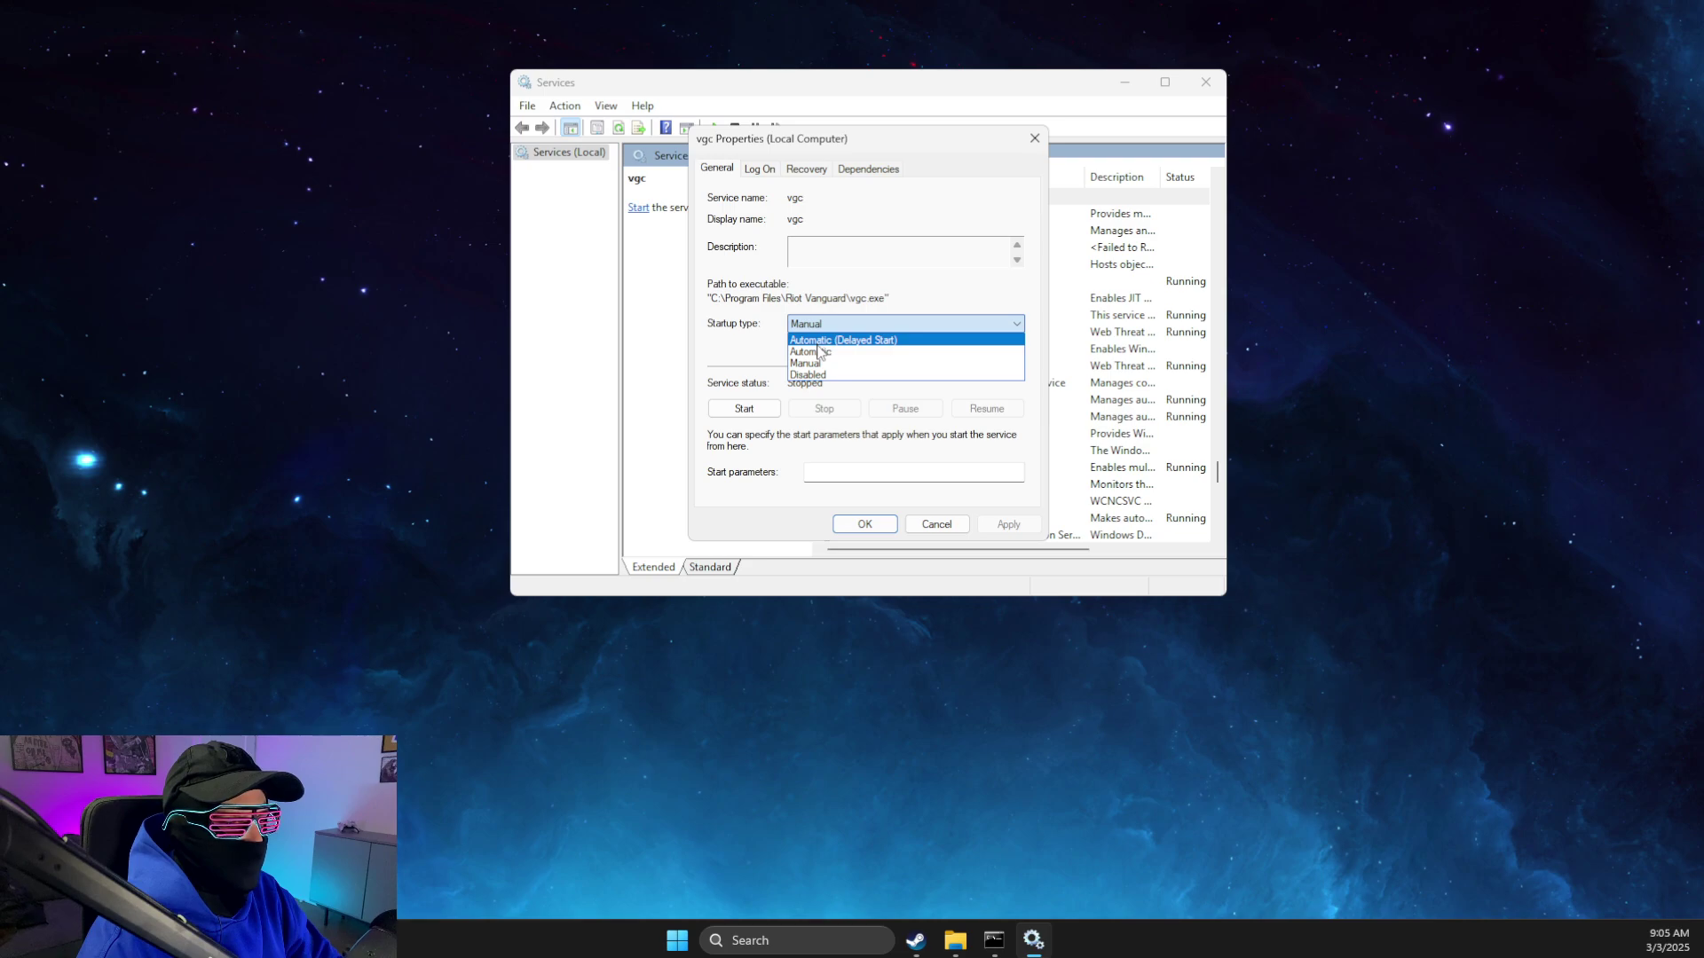
pyautogui.click(821, 351)
pyautogui.click(720, 405)
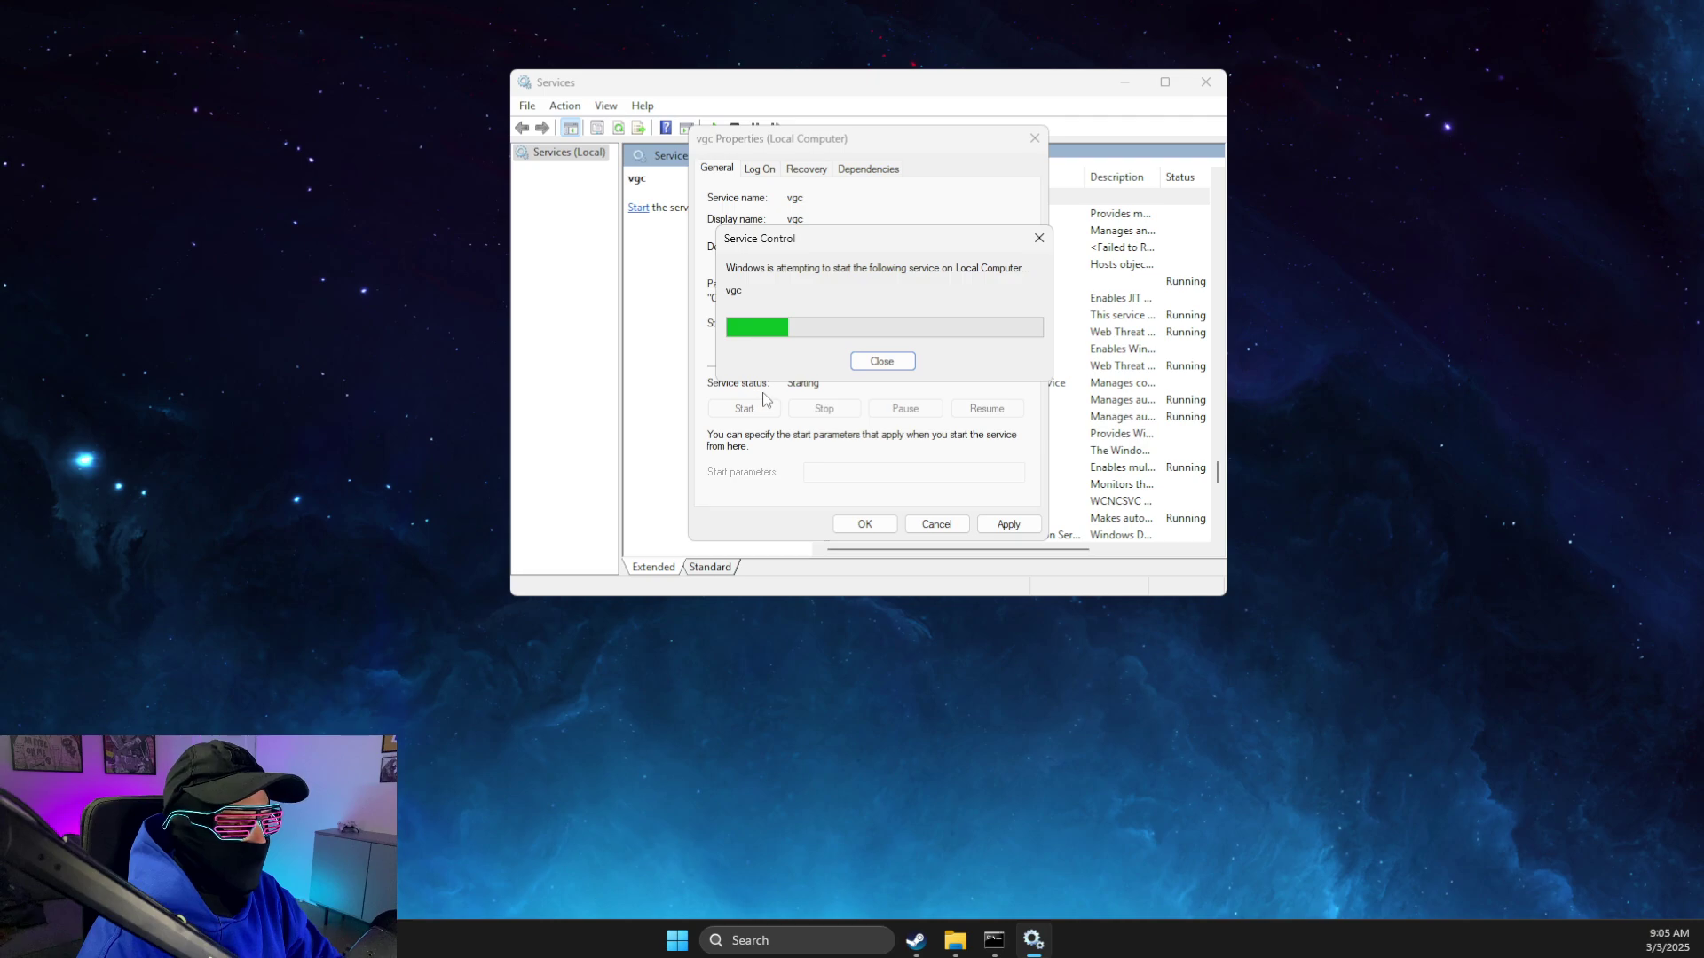
pyautogui.click(468, 476)
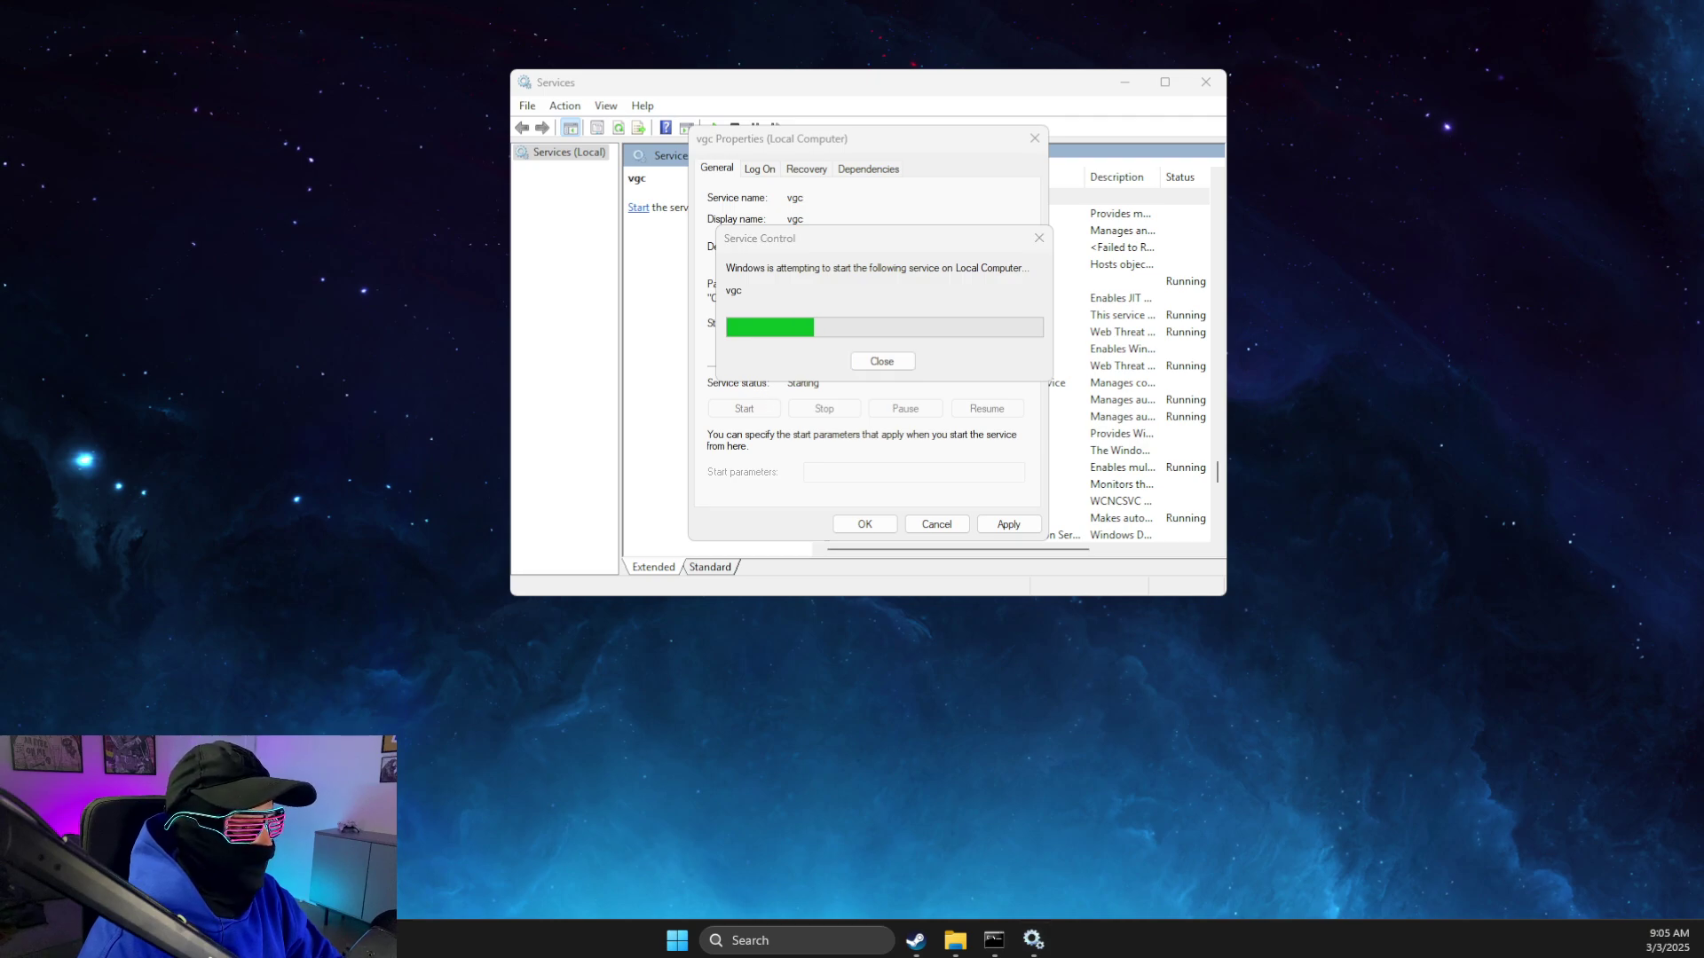
pyautogui.click(864, 523)
pyautogui.click(1205, 82)
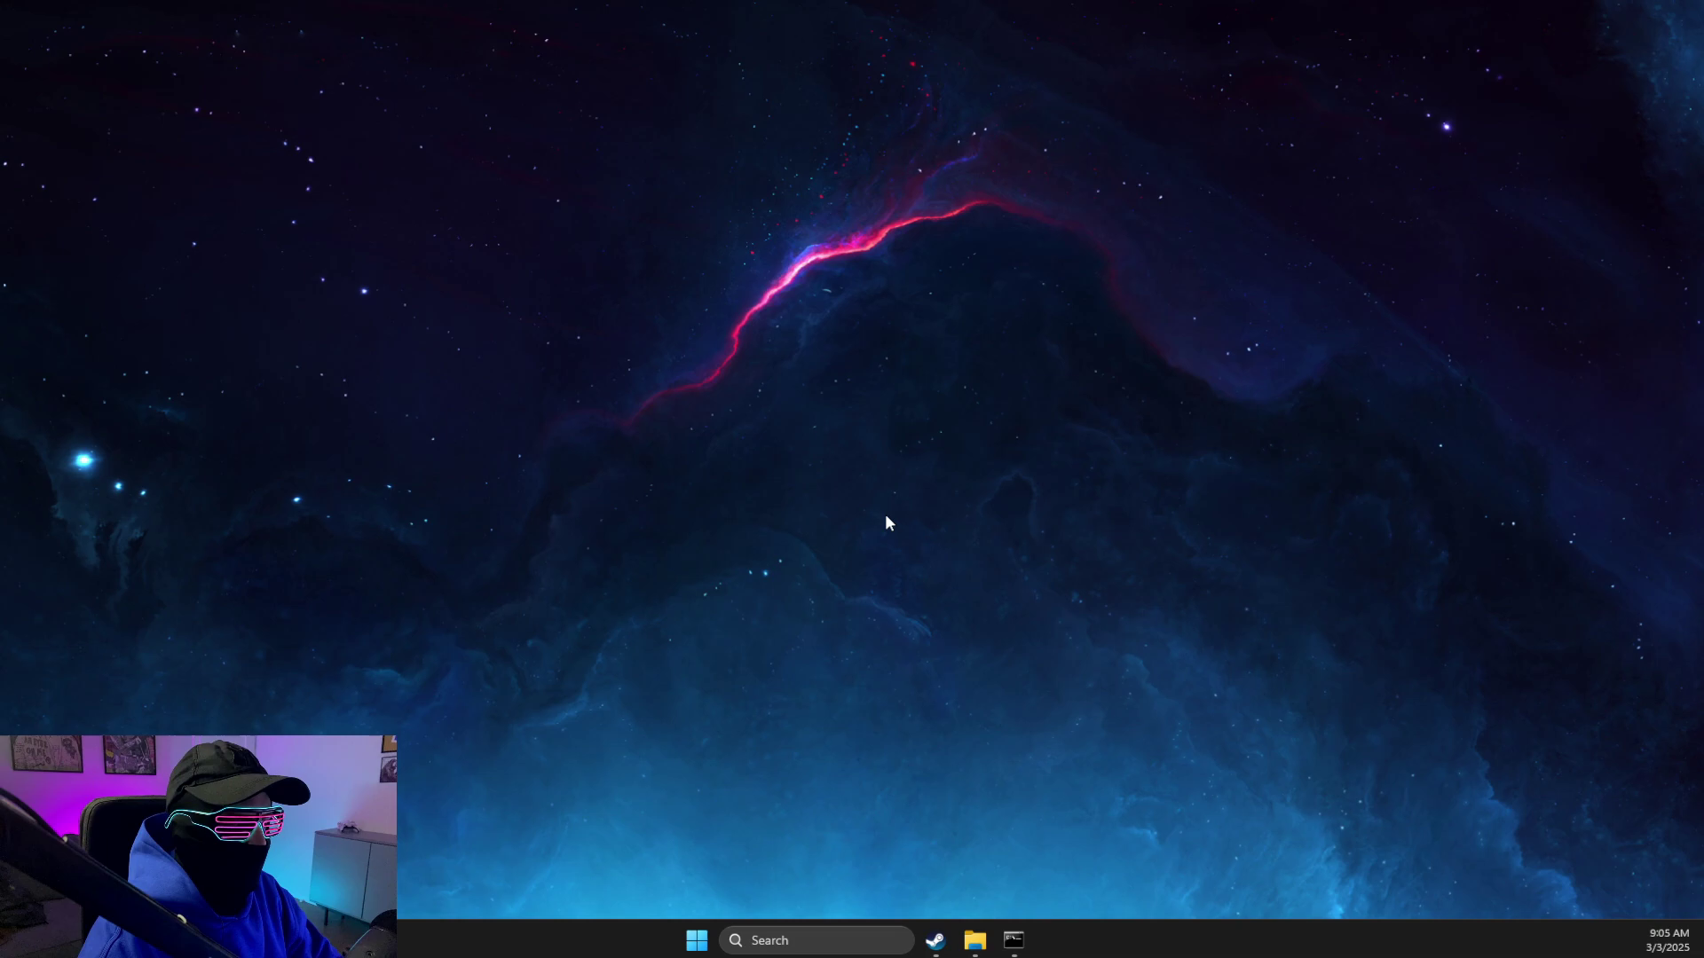
pyautogui.click(764, 929)
pyautogui.write('system Configuration')
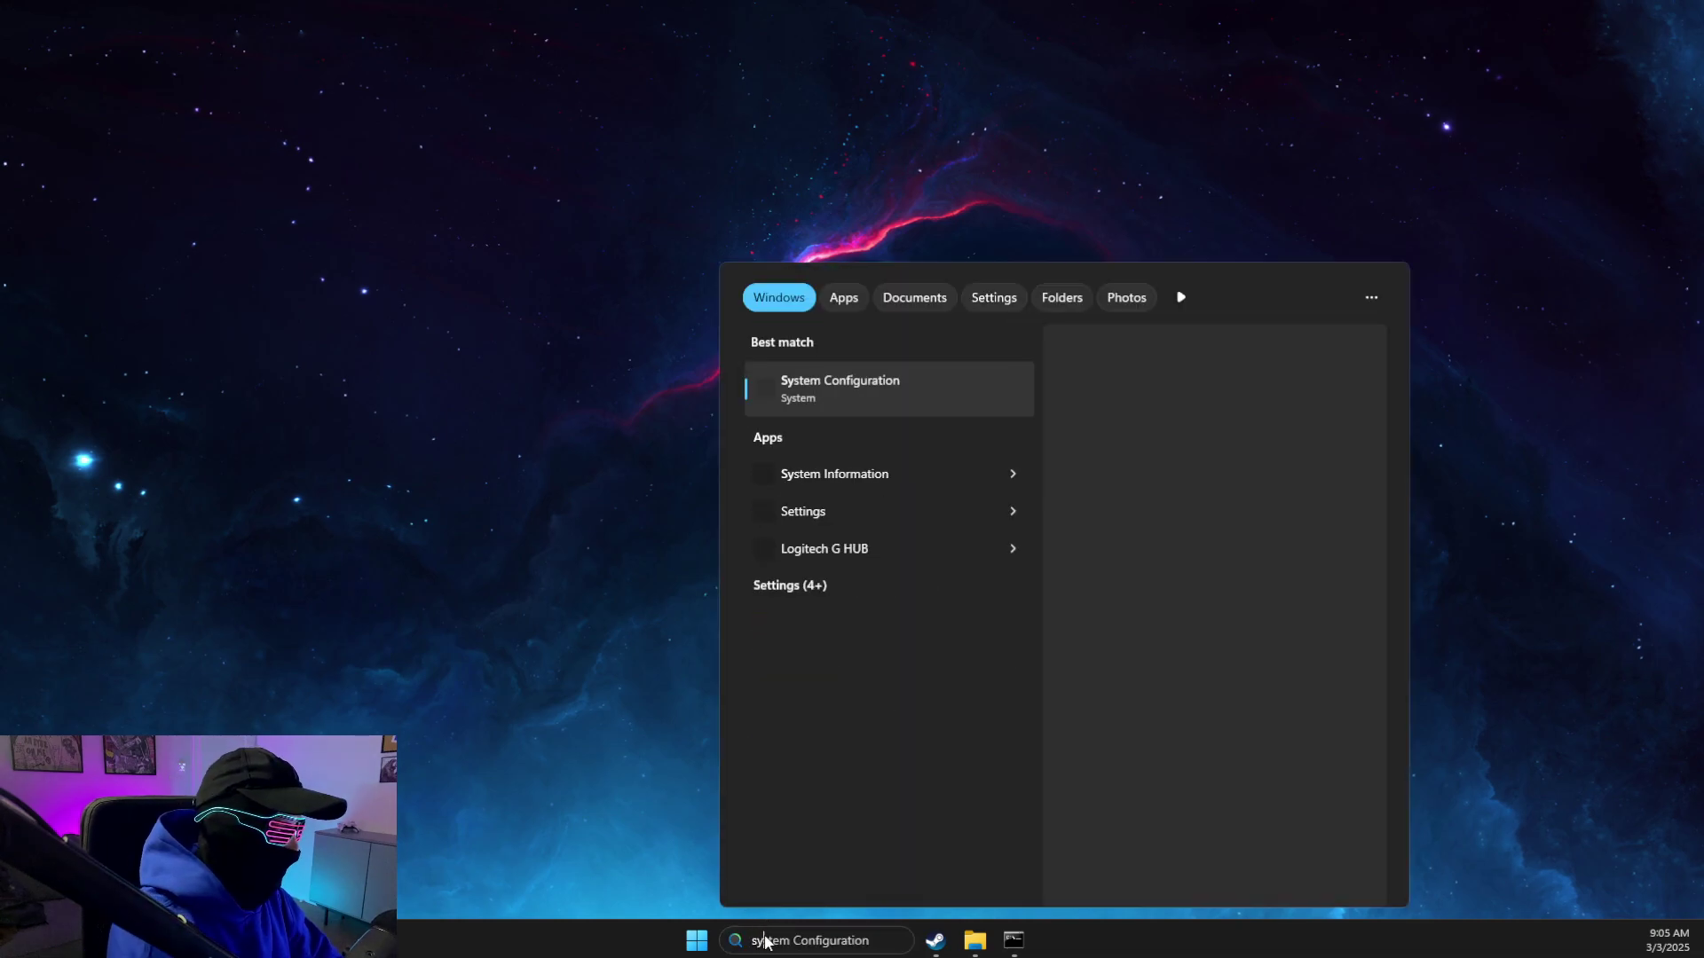
pyautogui.click(700, 520)
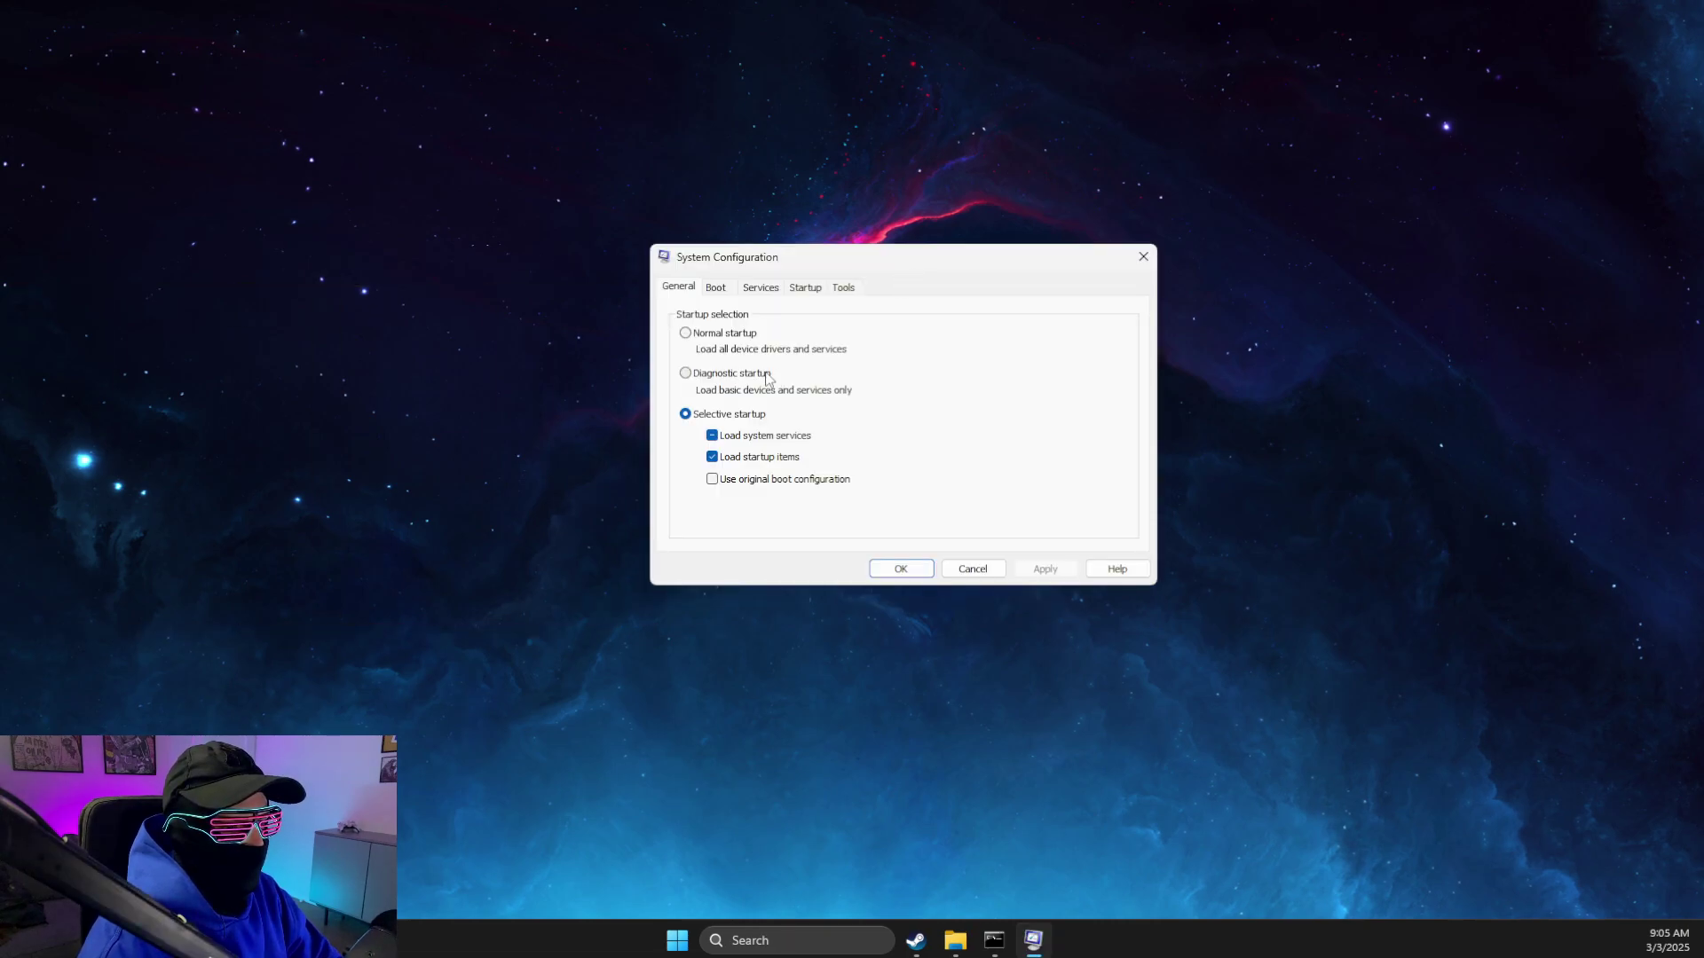
pyautogui.click(762, 286)
pyautogui.scroll(-15, 780, 448)
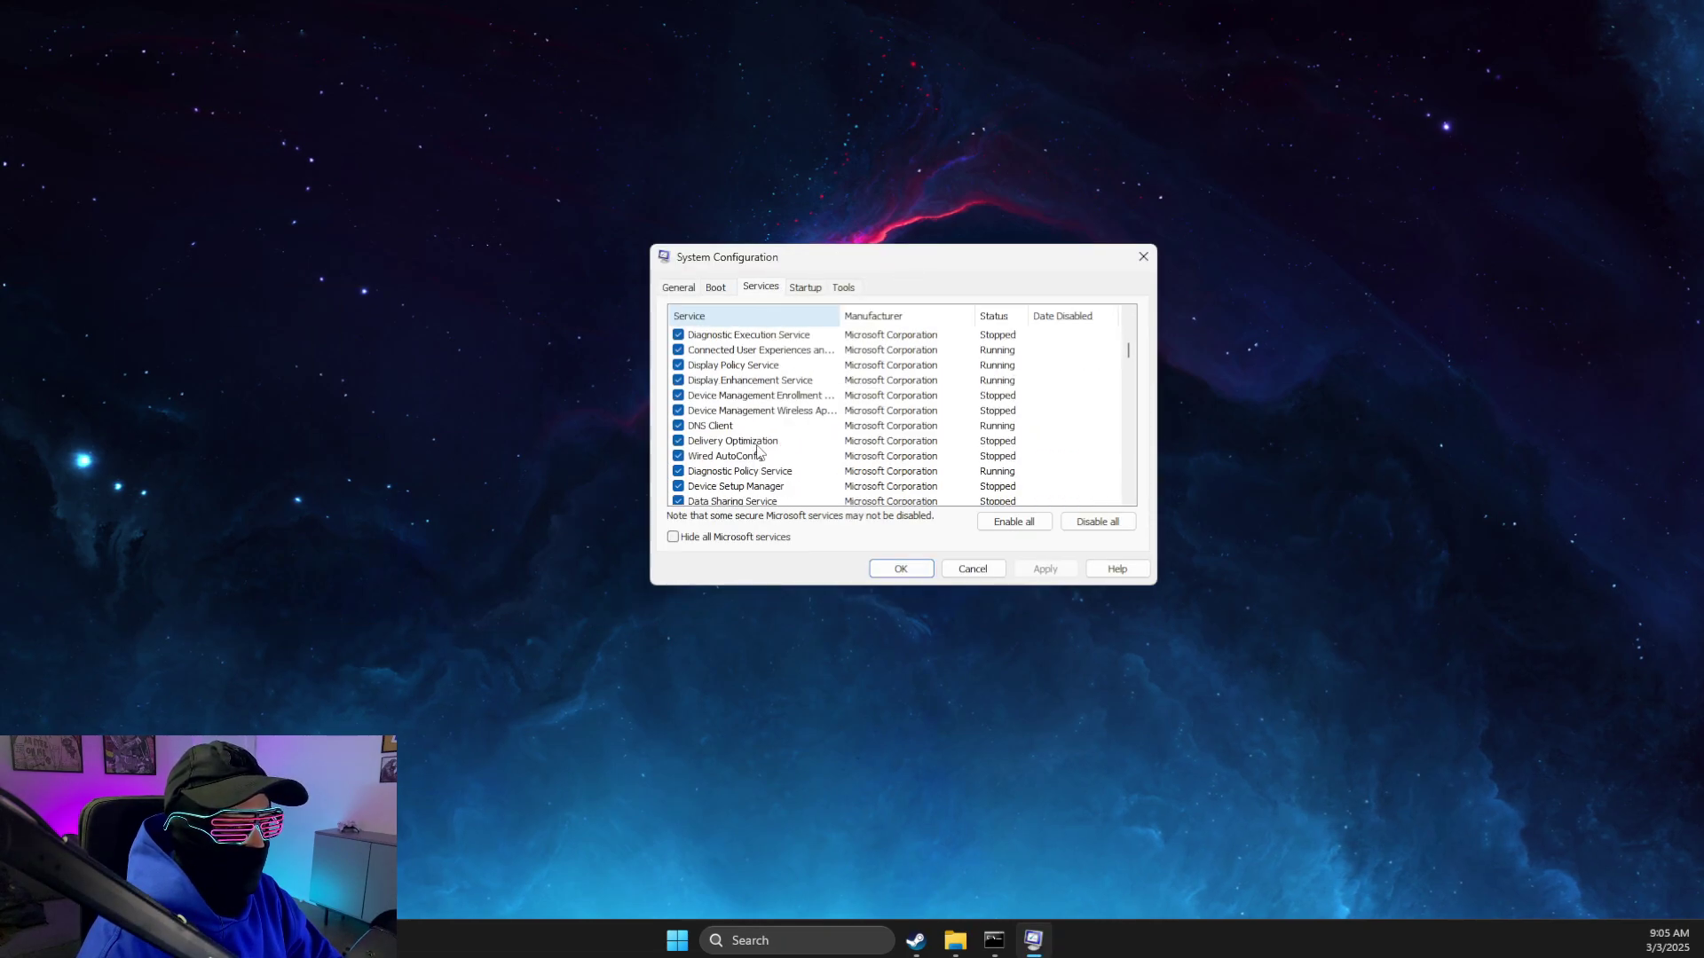
pyautogui.scroll(-12, 780, 448)
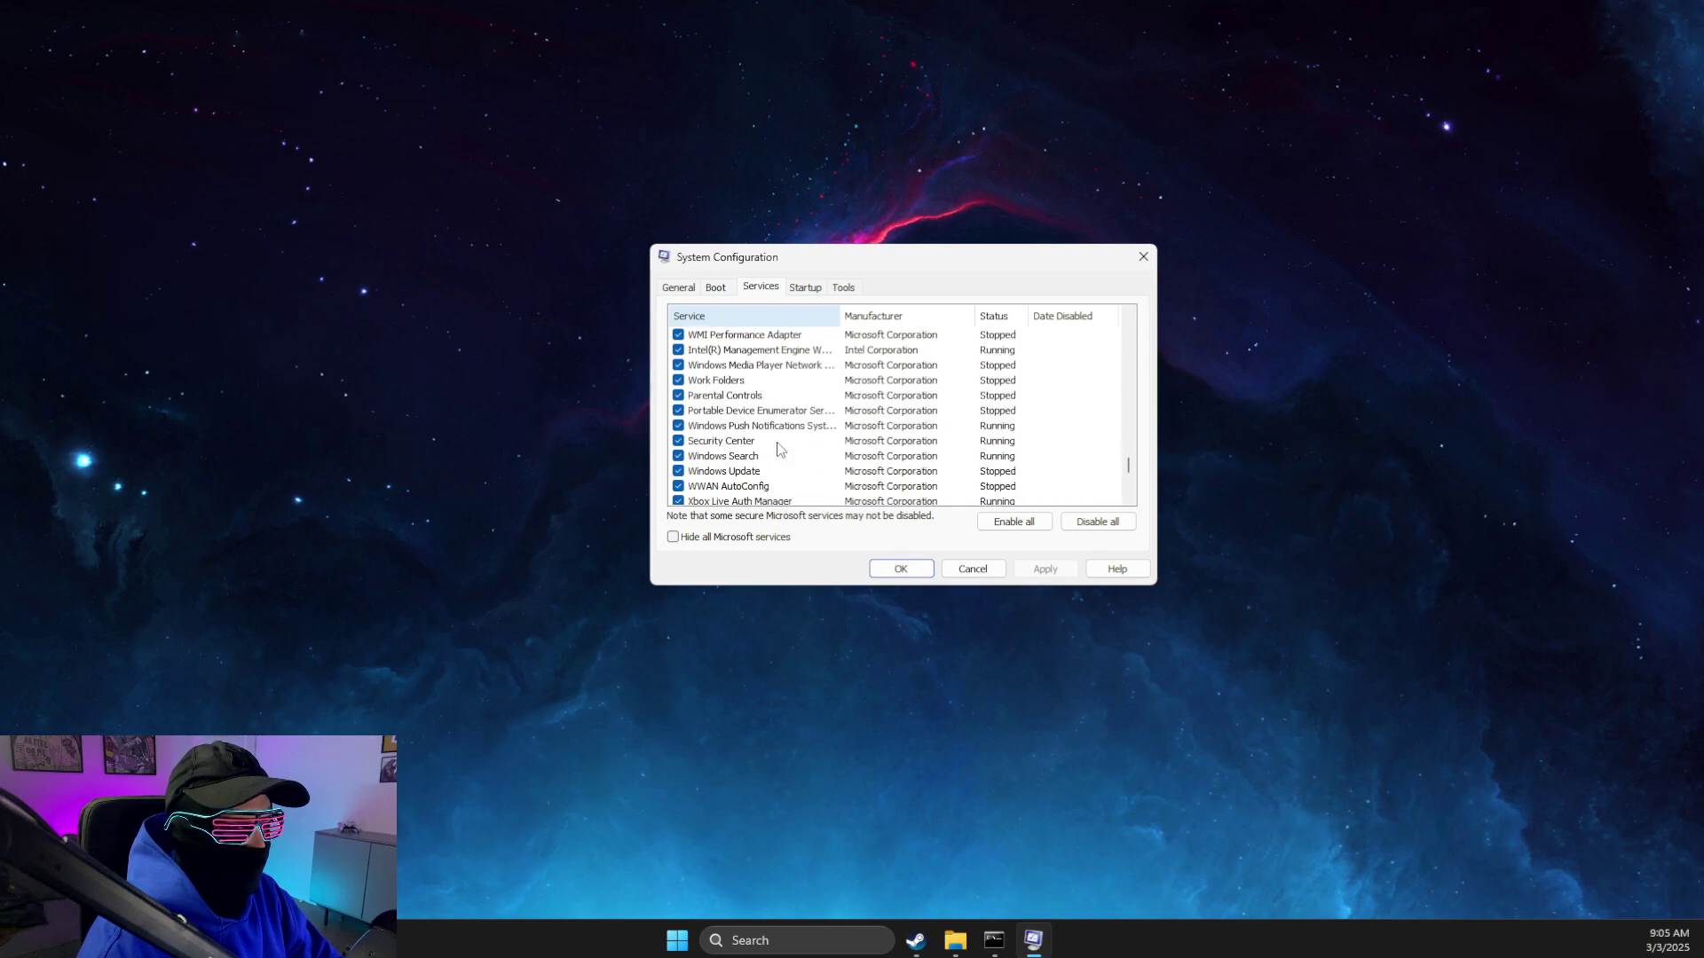
pyautogui.click(674, 536)
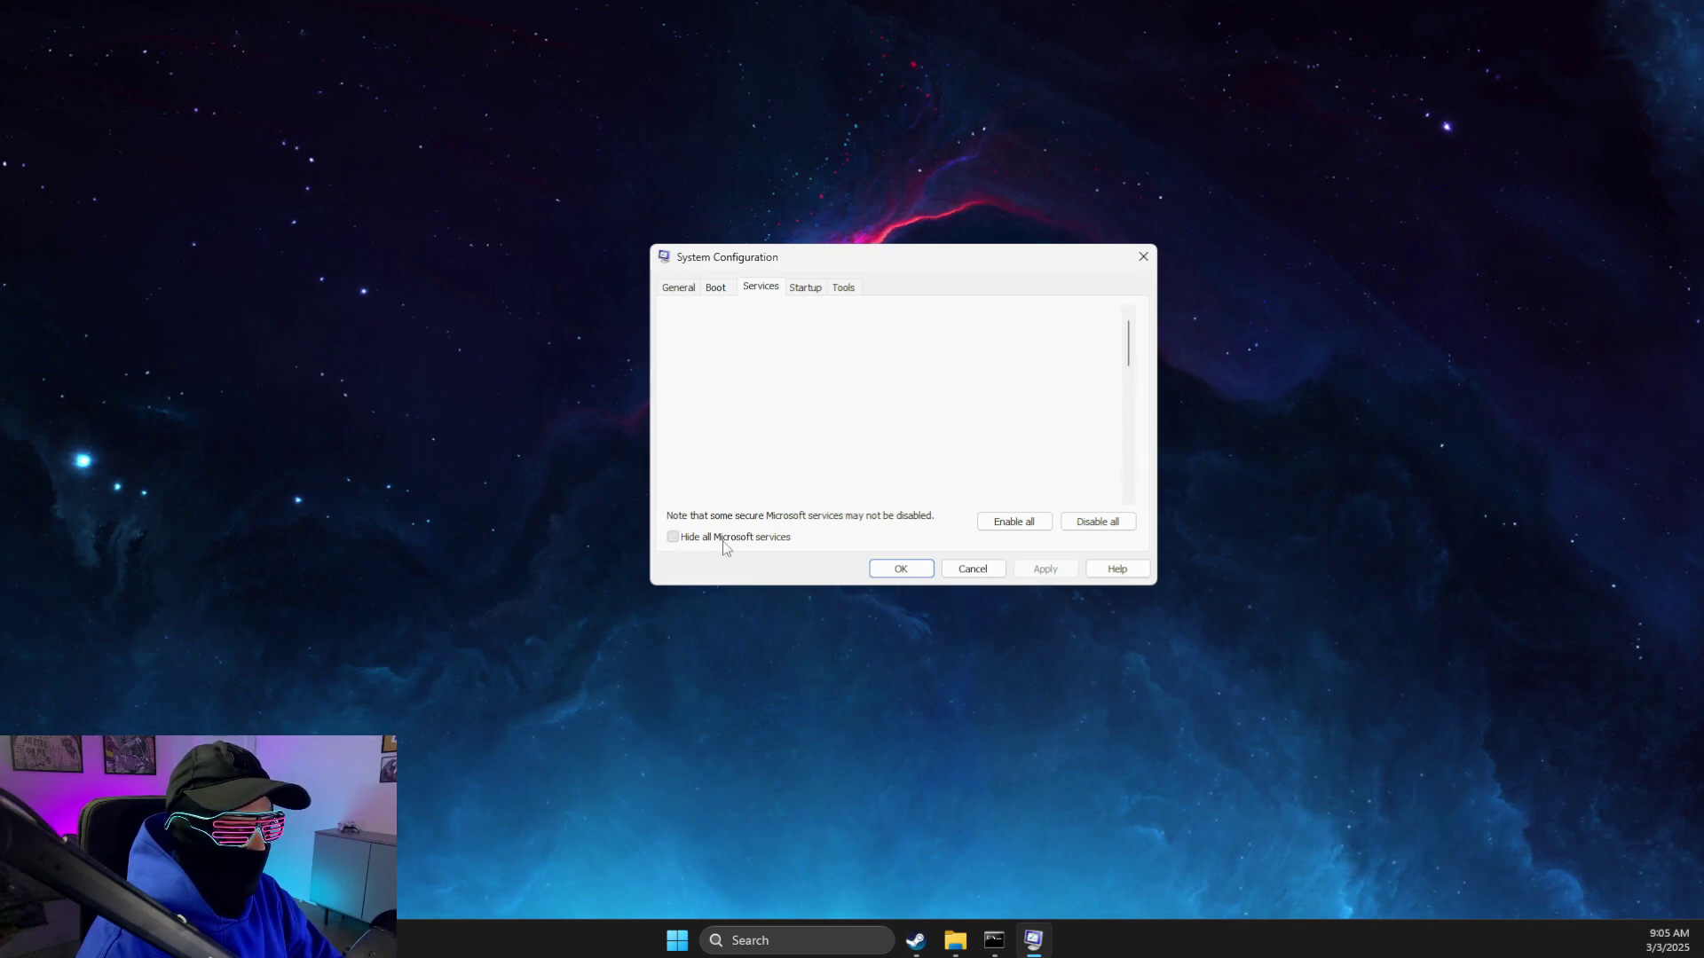
pyautogui.moveTo(1130, 345); pyautogui.dragTo(1126, 486)
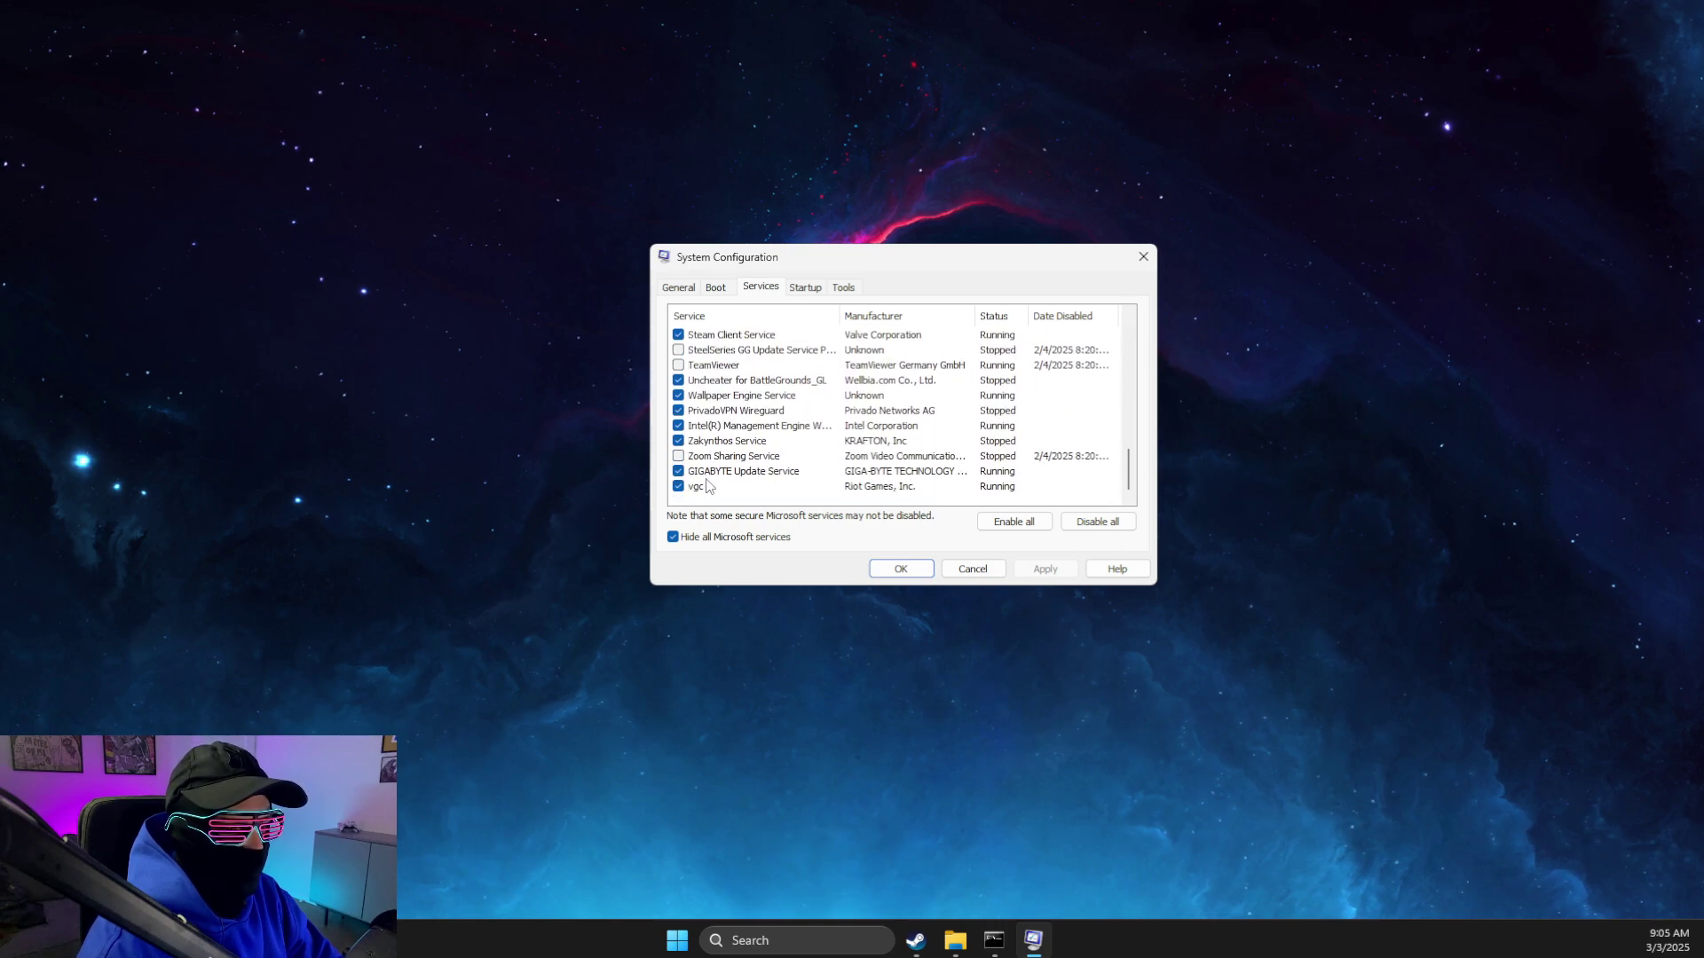
pyautogui.click(894, 569)
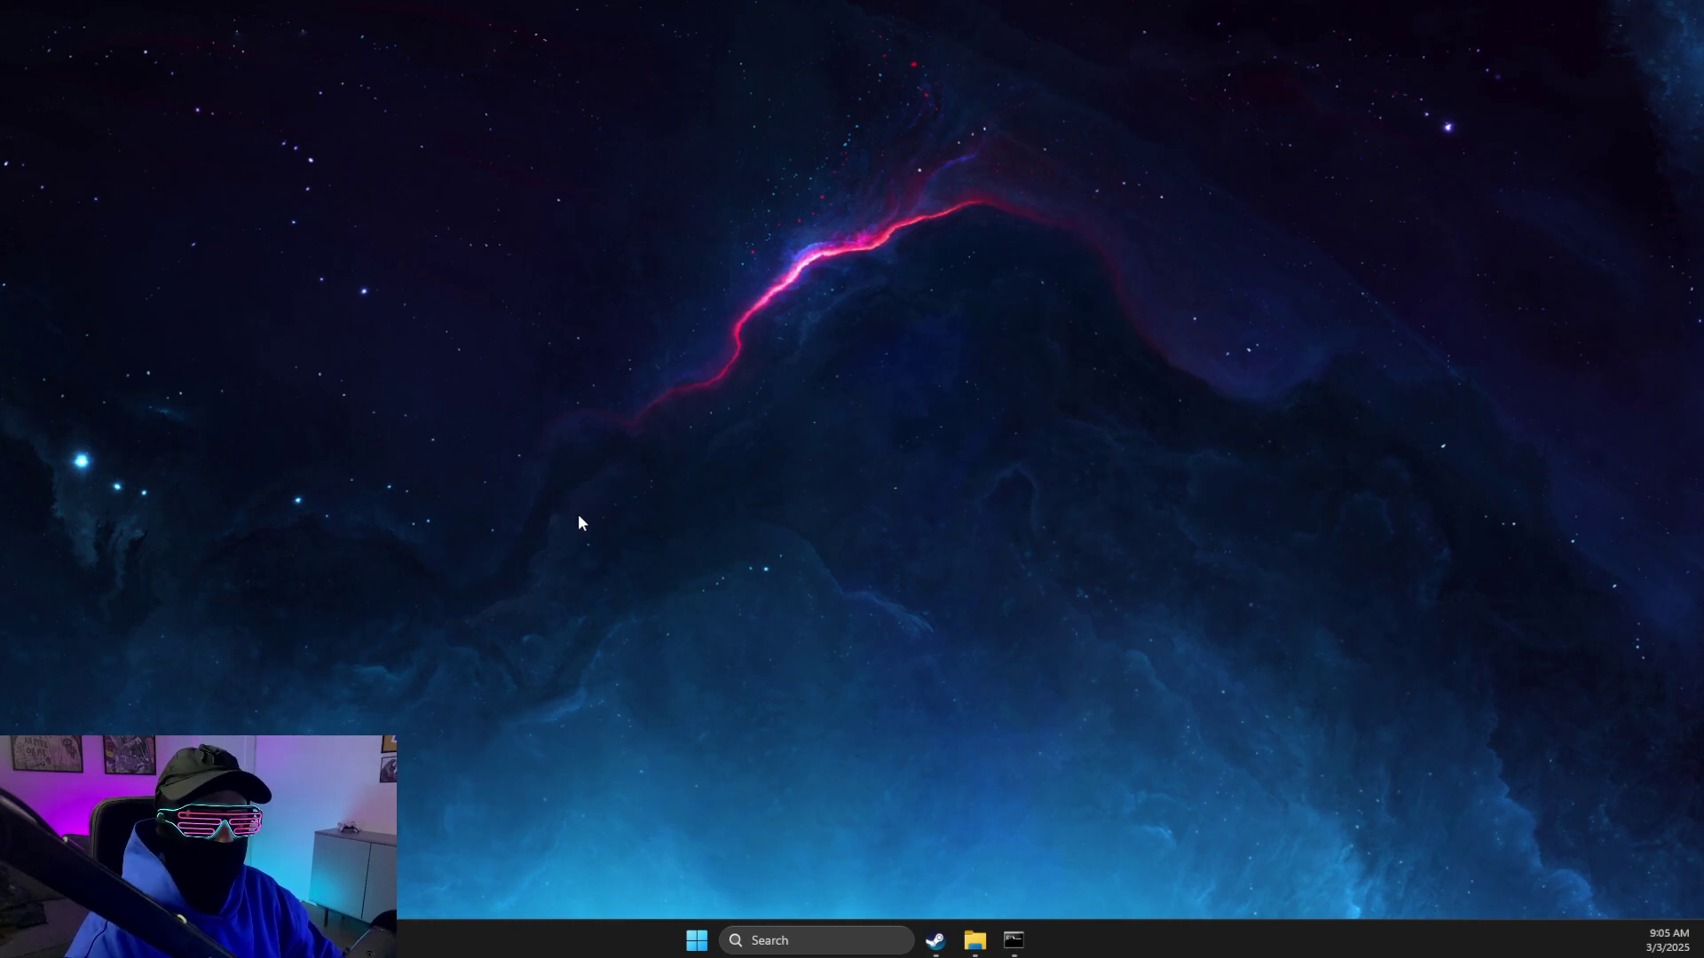
# Open Settings on the Network & internet > VPN page
pyautogui.click(748, 942)
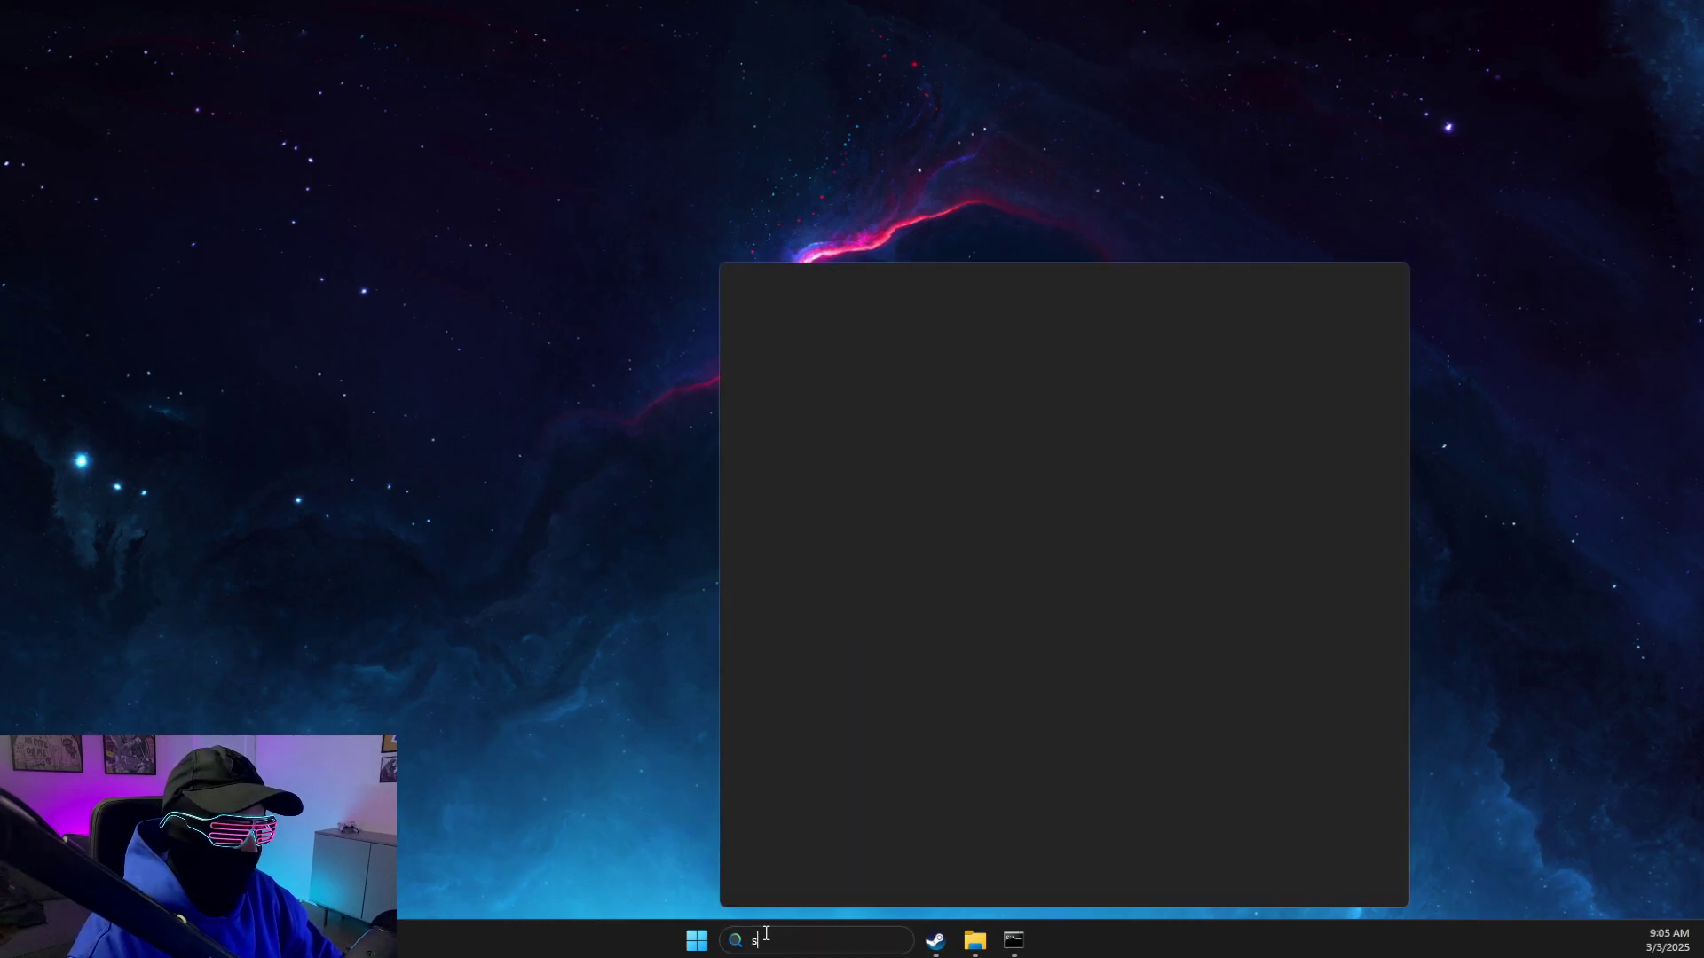
pyautogui.write('settings')
pyautogui.click(784, 408)
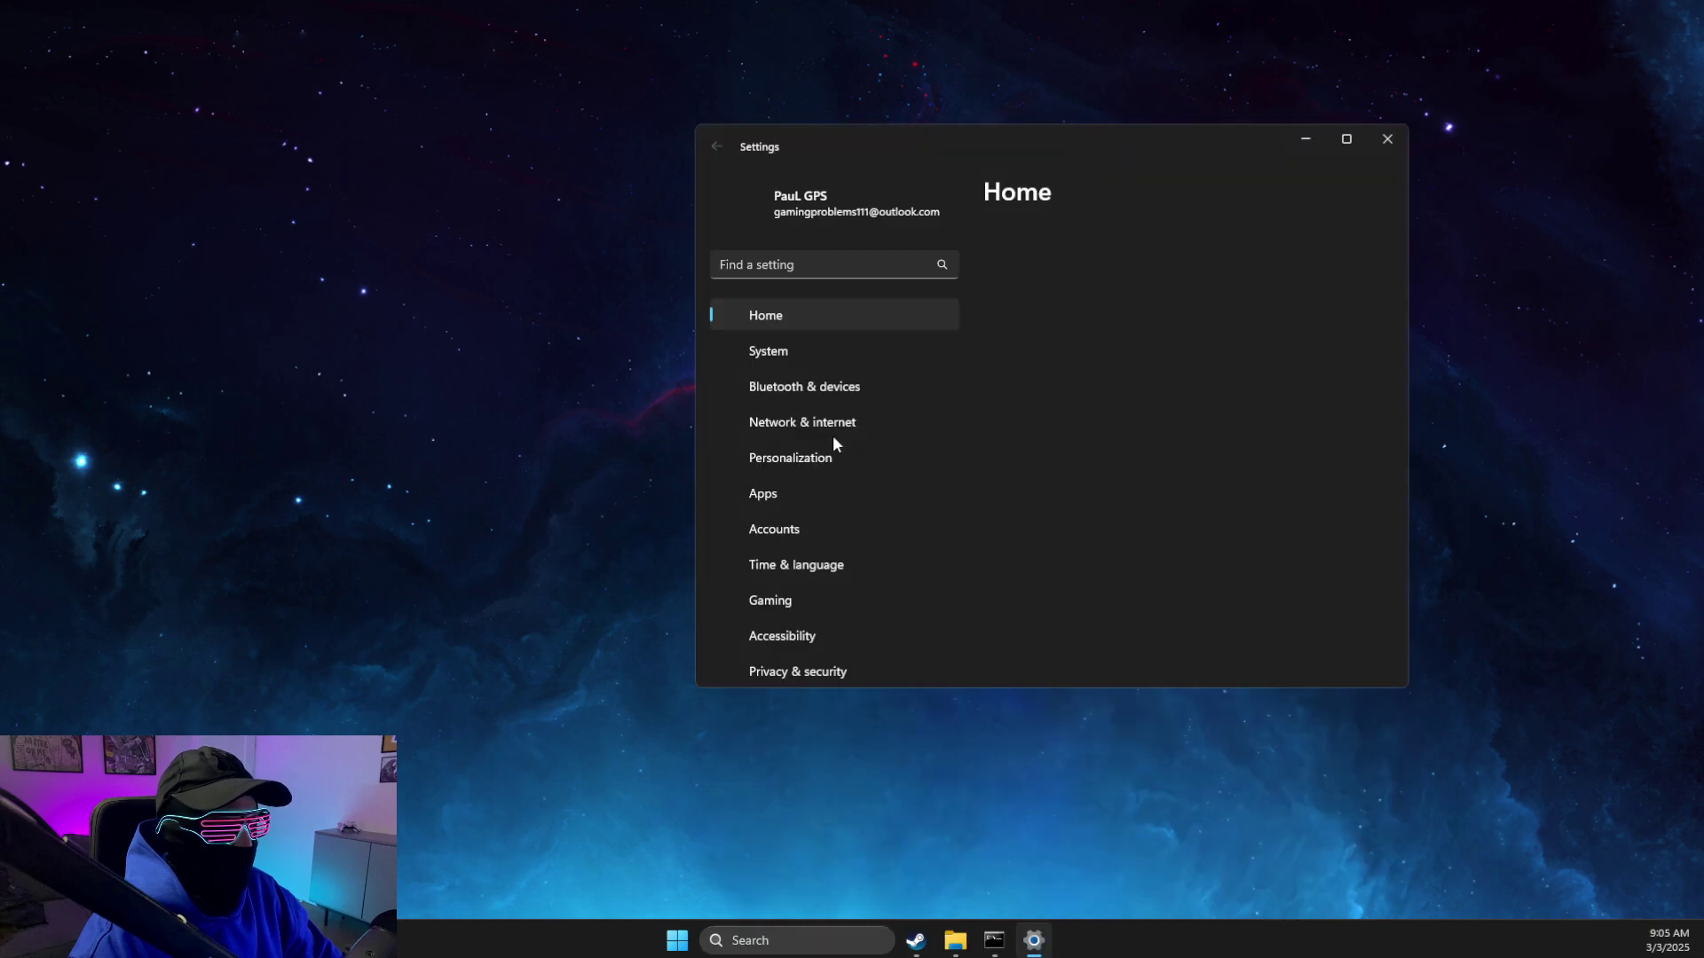
pyautogui.click(790, 424)
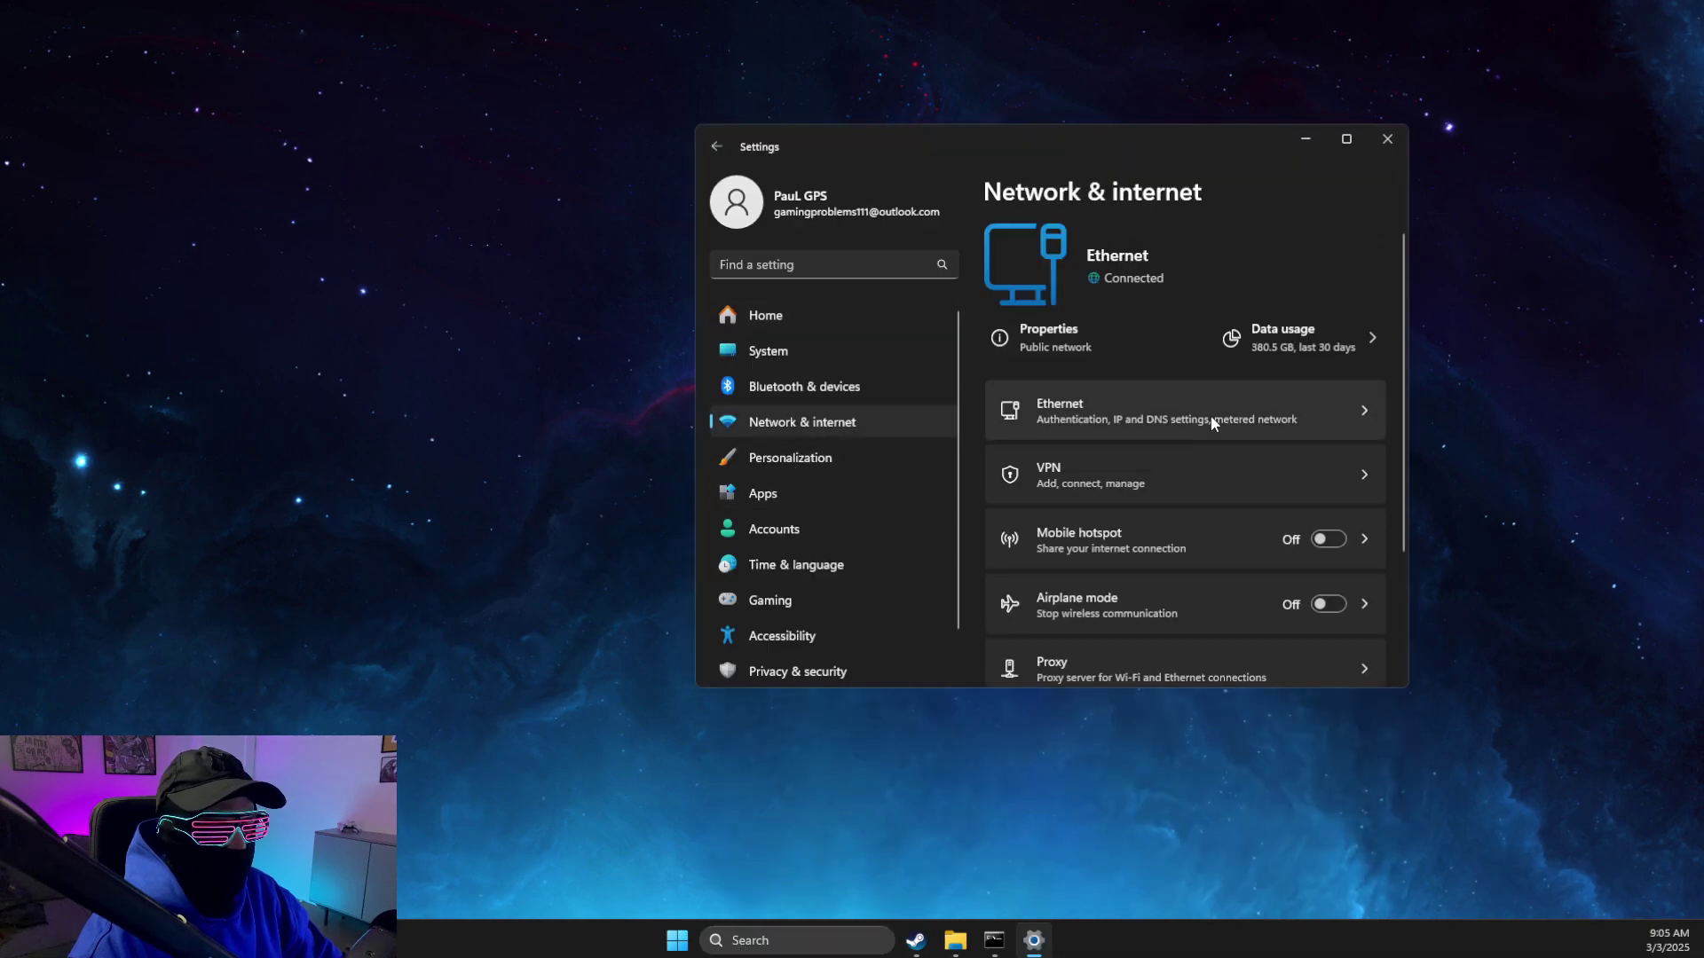
pyautogui.click(1251, 468)
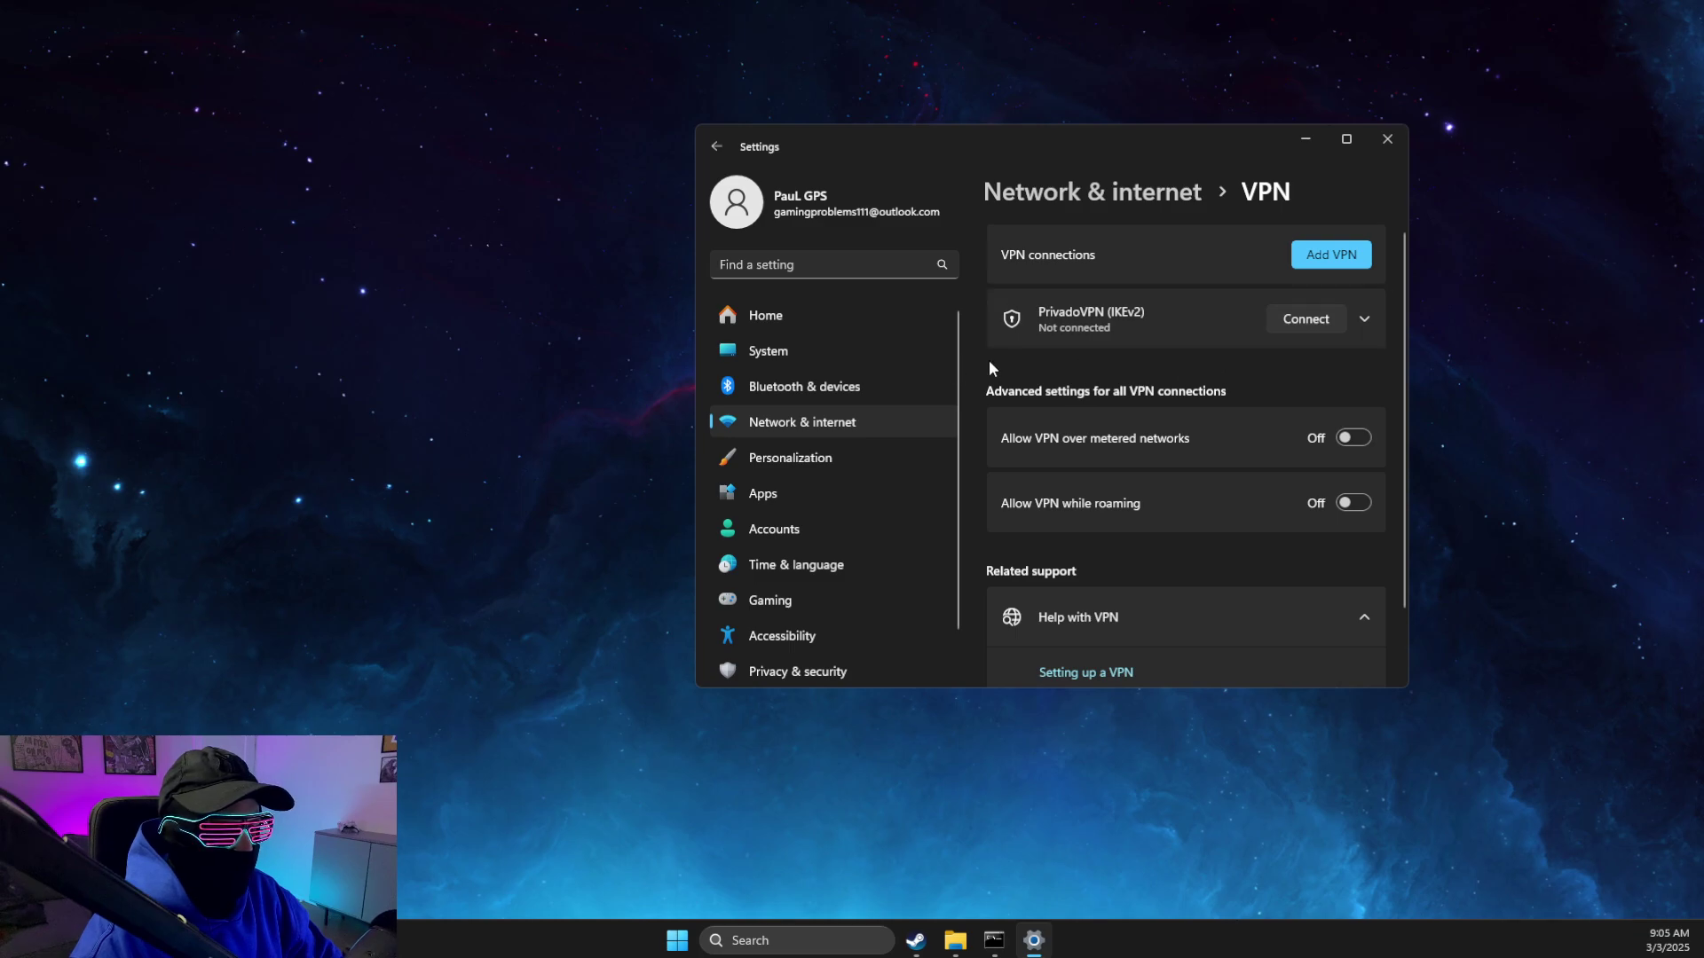
# Trace the 'riot Client' search result to its install folder, C:\Riot Games\Riot Client, and show the path
pyautogui.click(1311, 140)
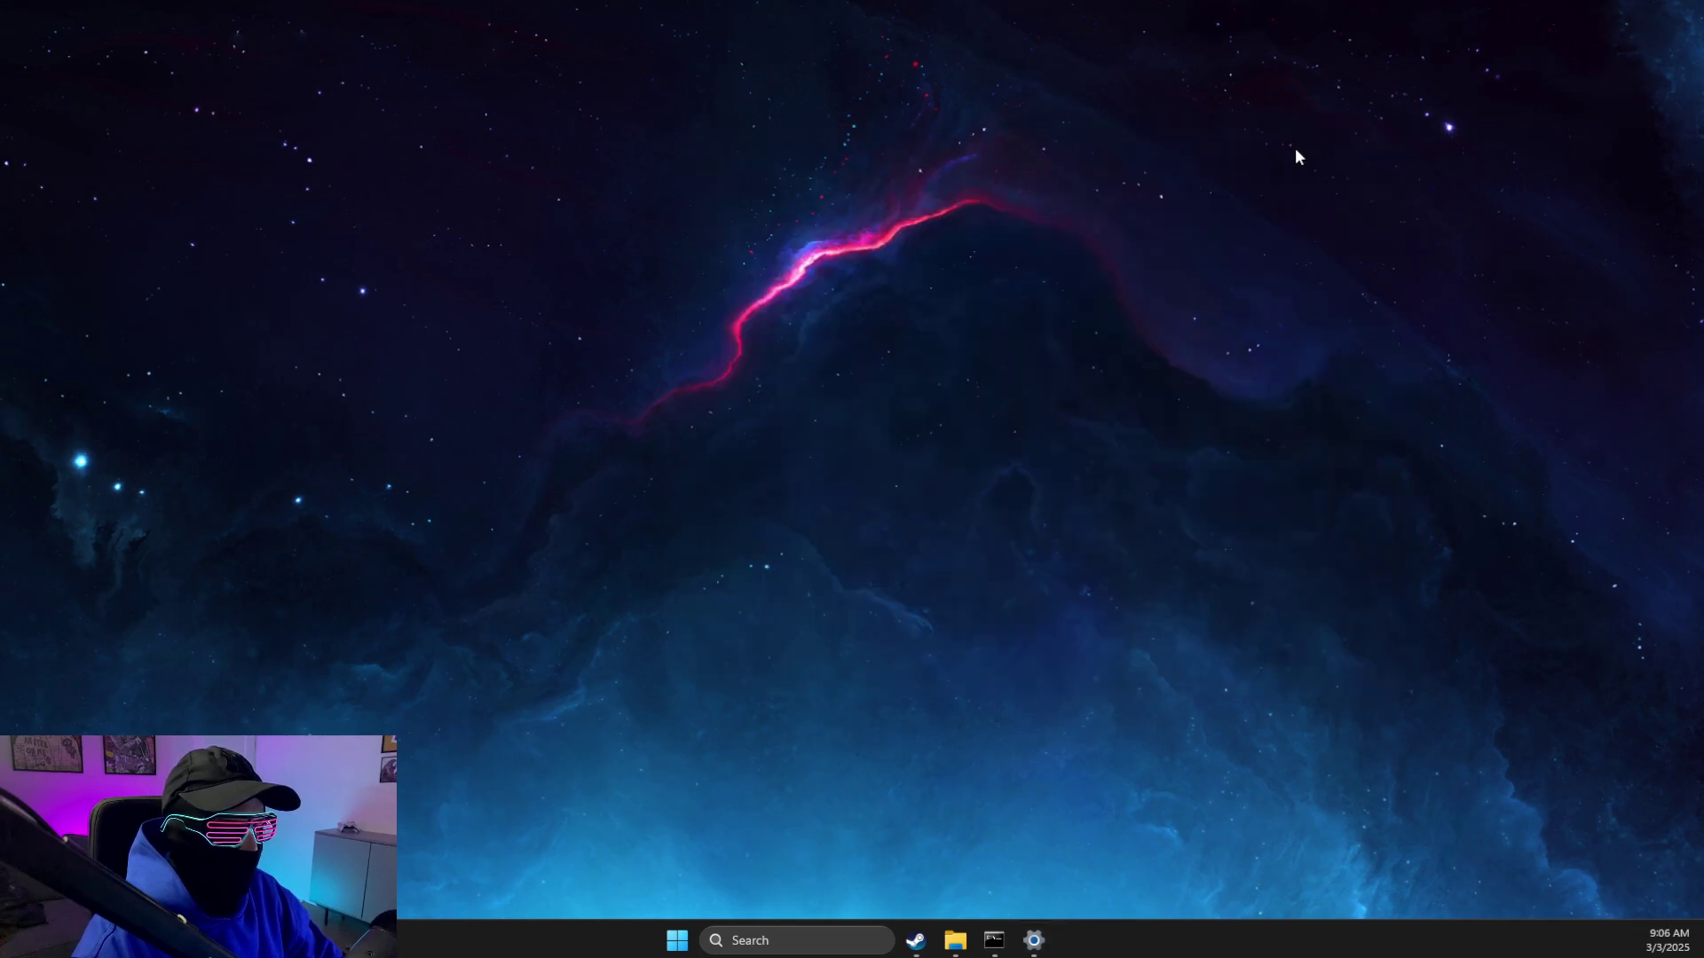
pyautogui.click(776, 942)
pyautogui.write('riot Client')
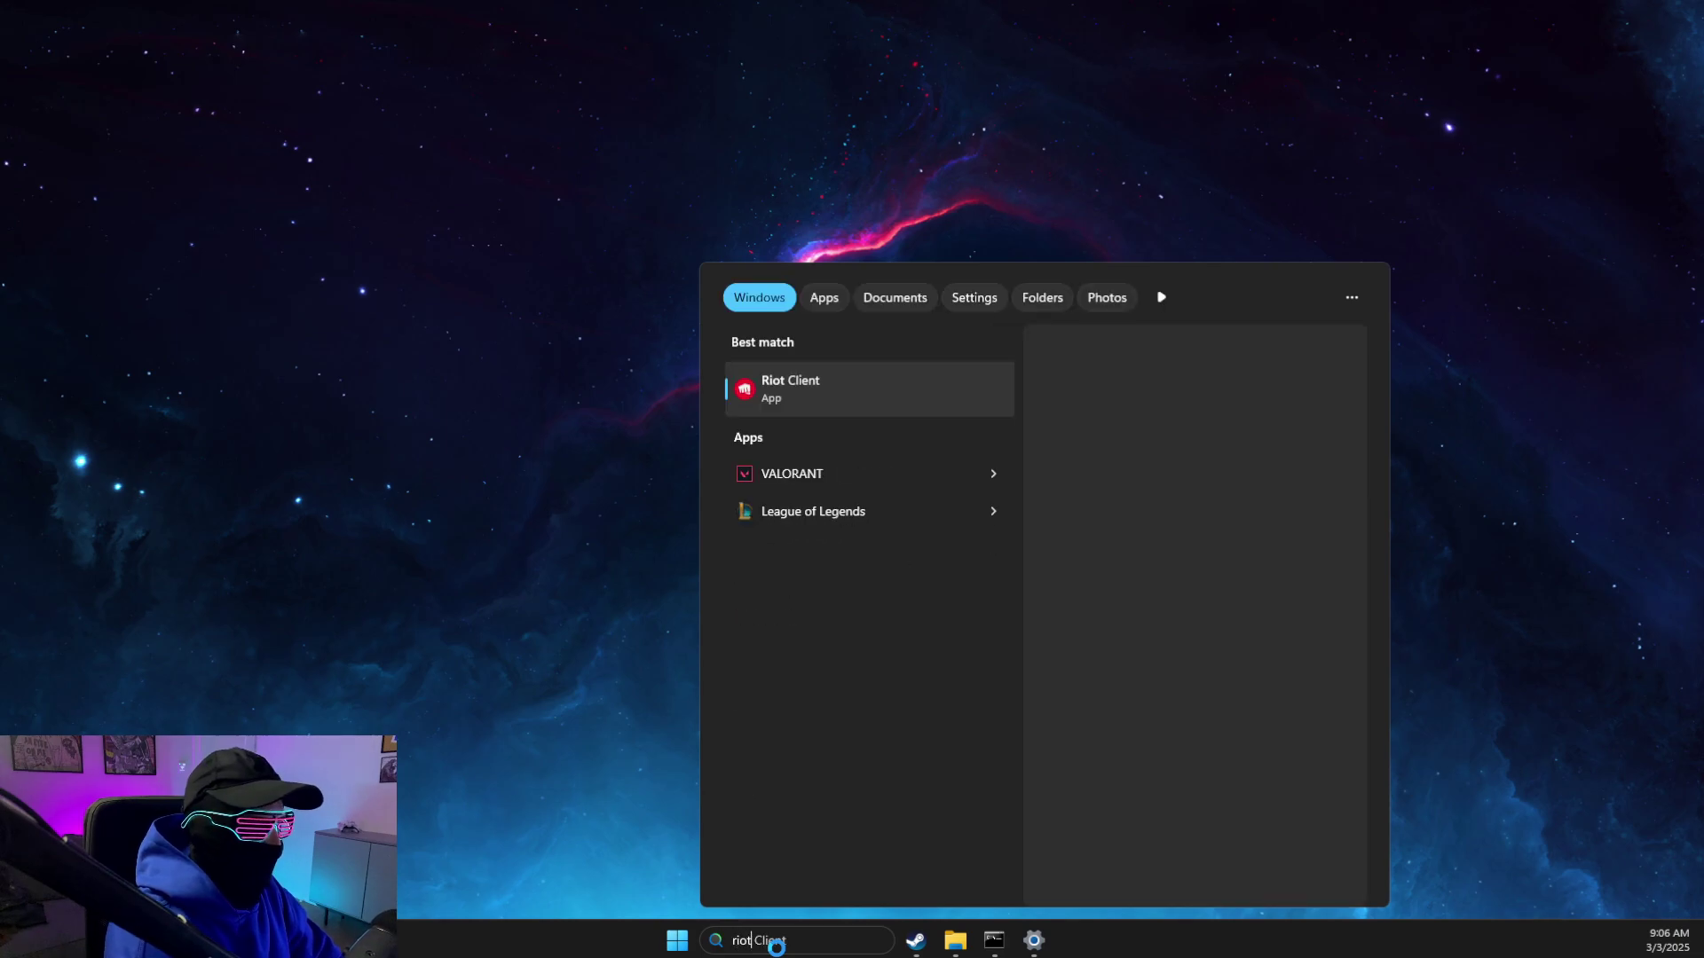
pyautogui.rightClick(784, 387)
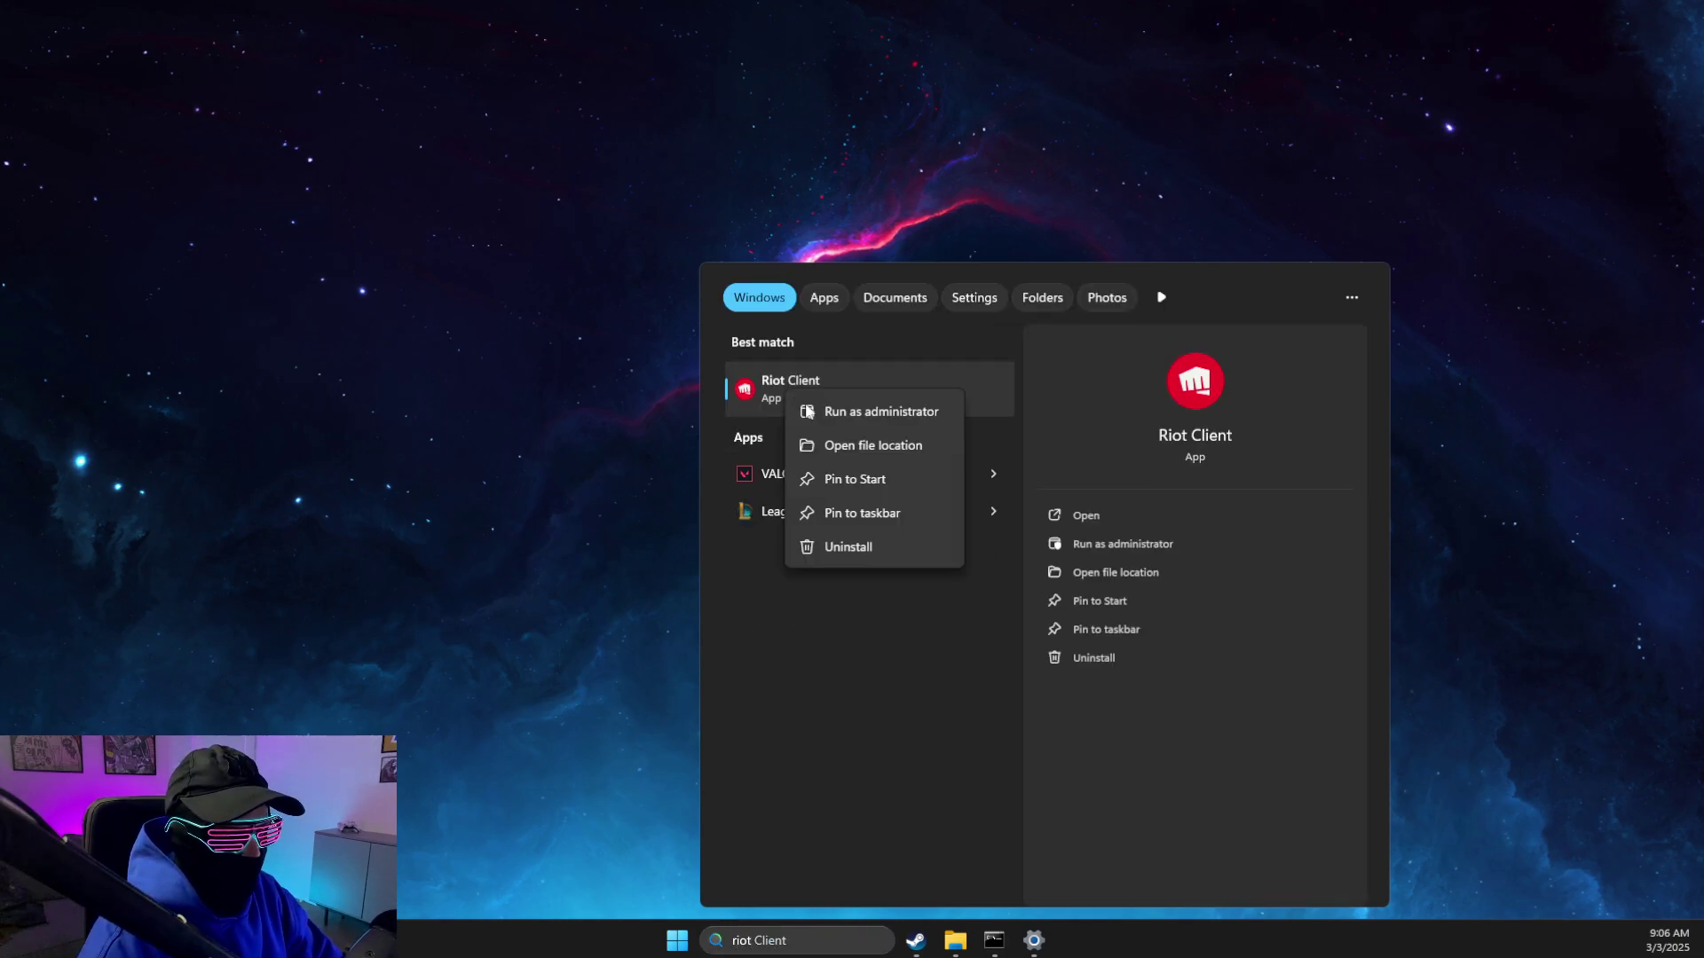
pyautogui.click(847, 445)
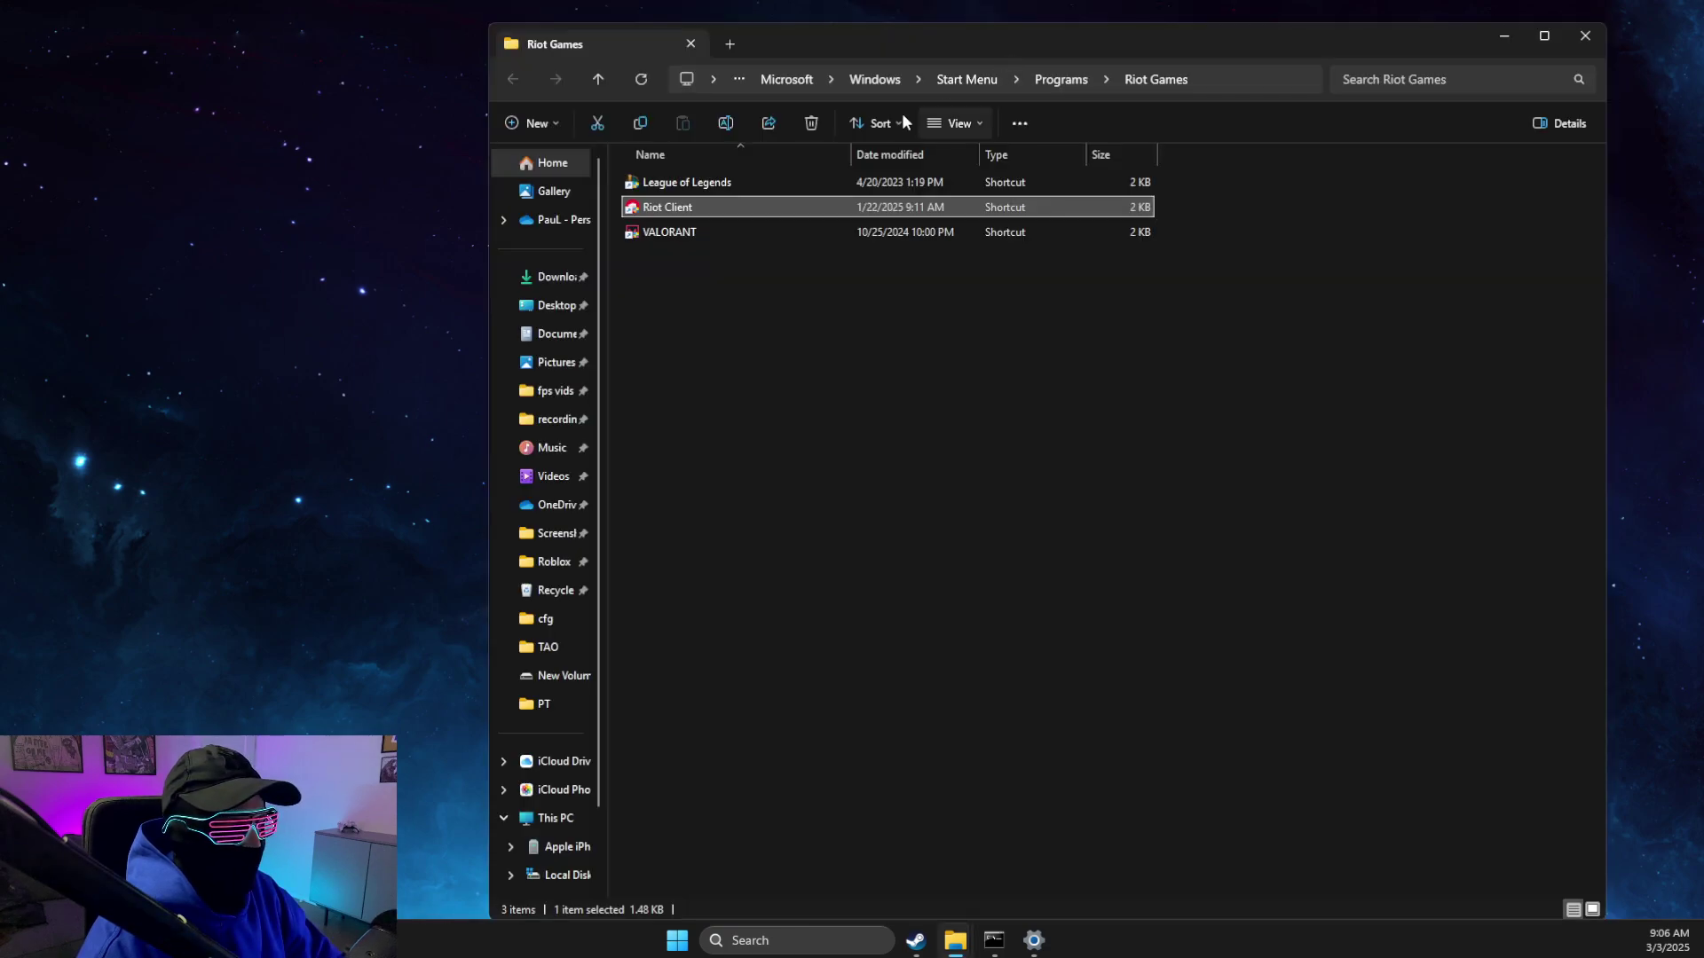
pyautogui.rightClick(676, 211)
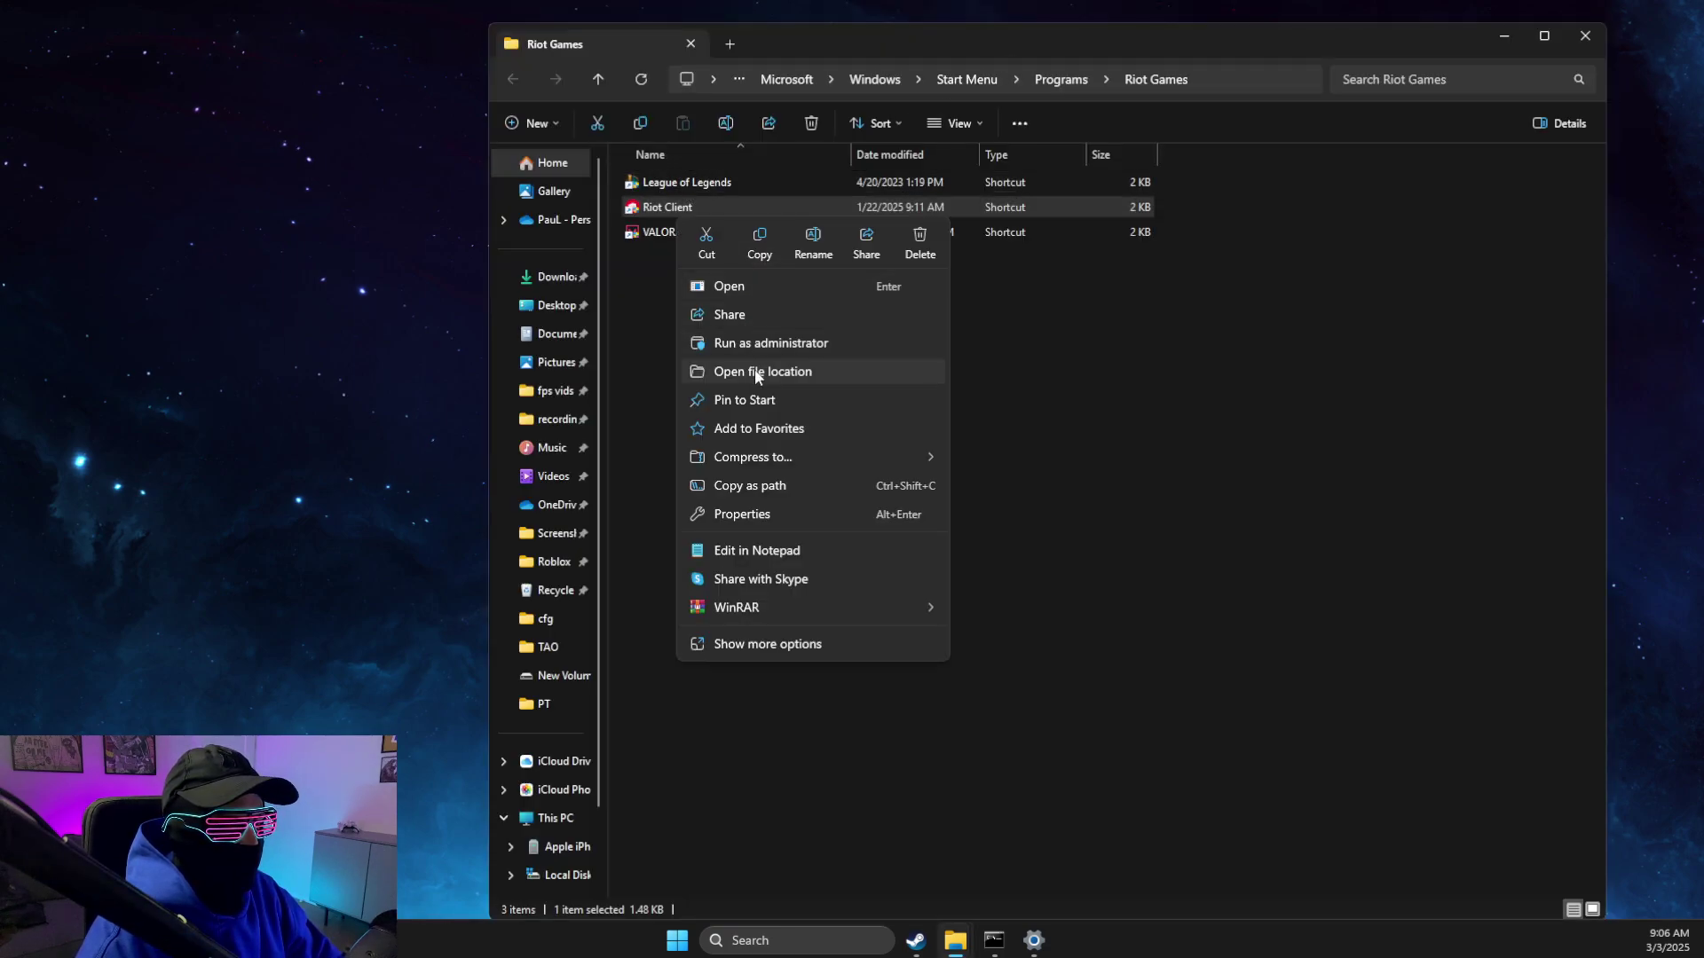
pyautogui.click(754, 369)
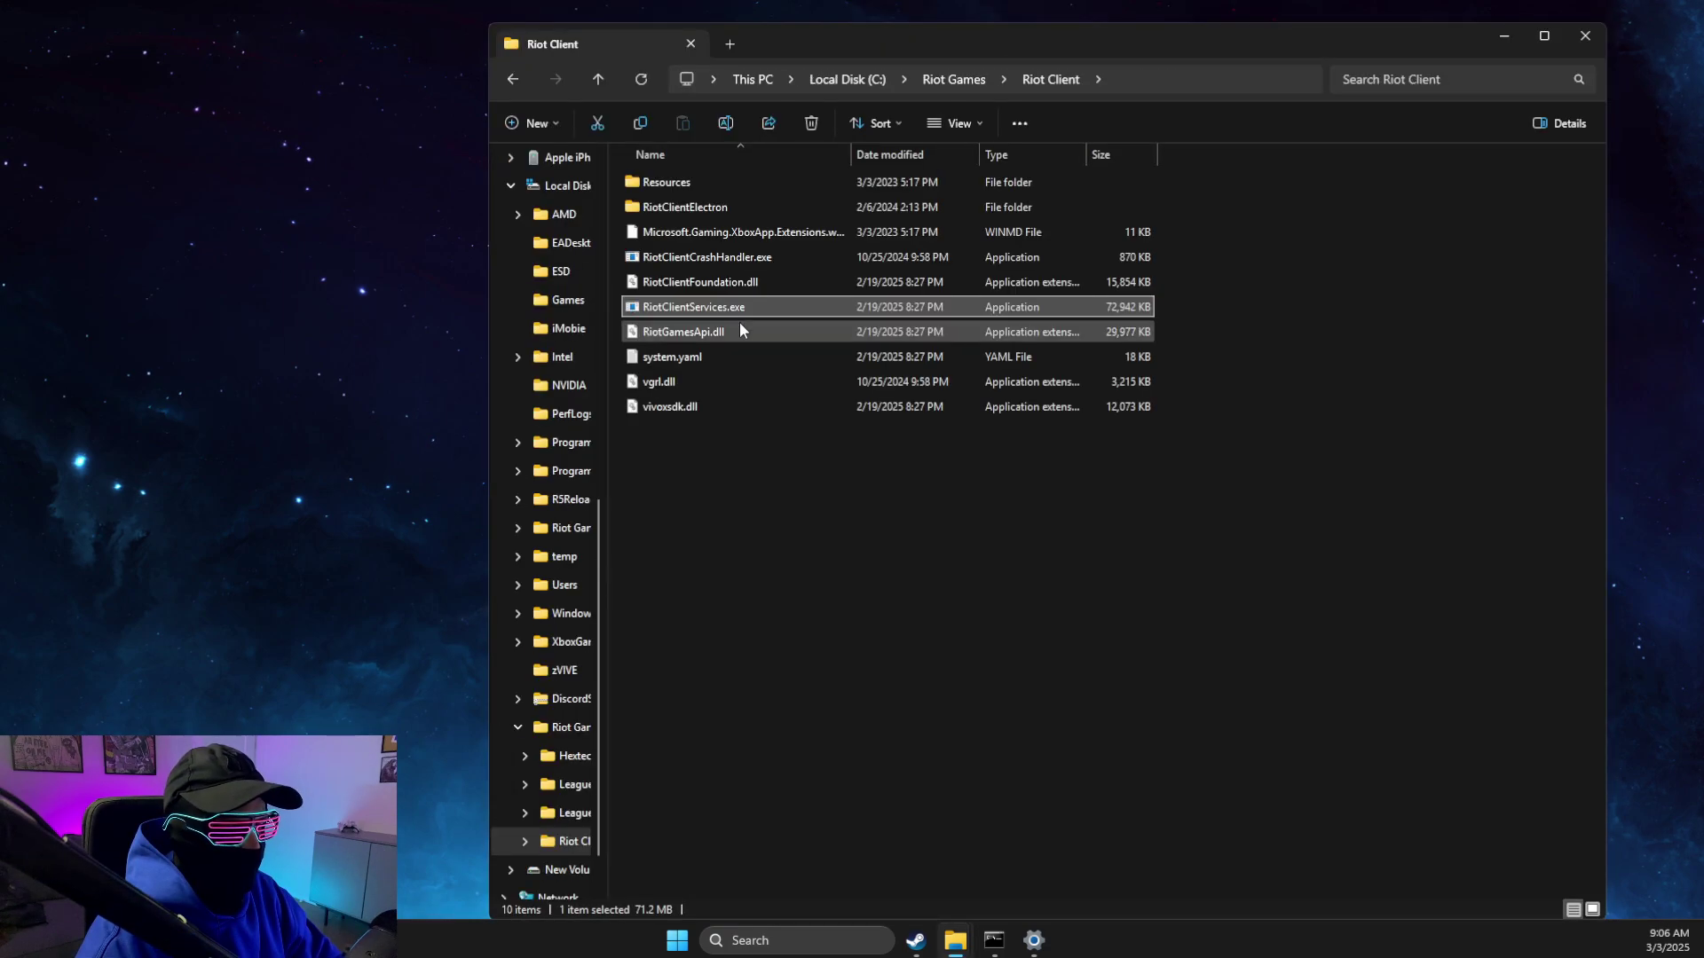
pyautogui.click(1137, 76)
# Minimize File Explorer and open Windows Defender Firewall's list of allowed apps
pyautogui.click(1516, 34)
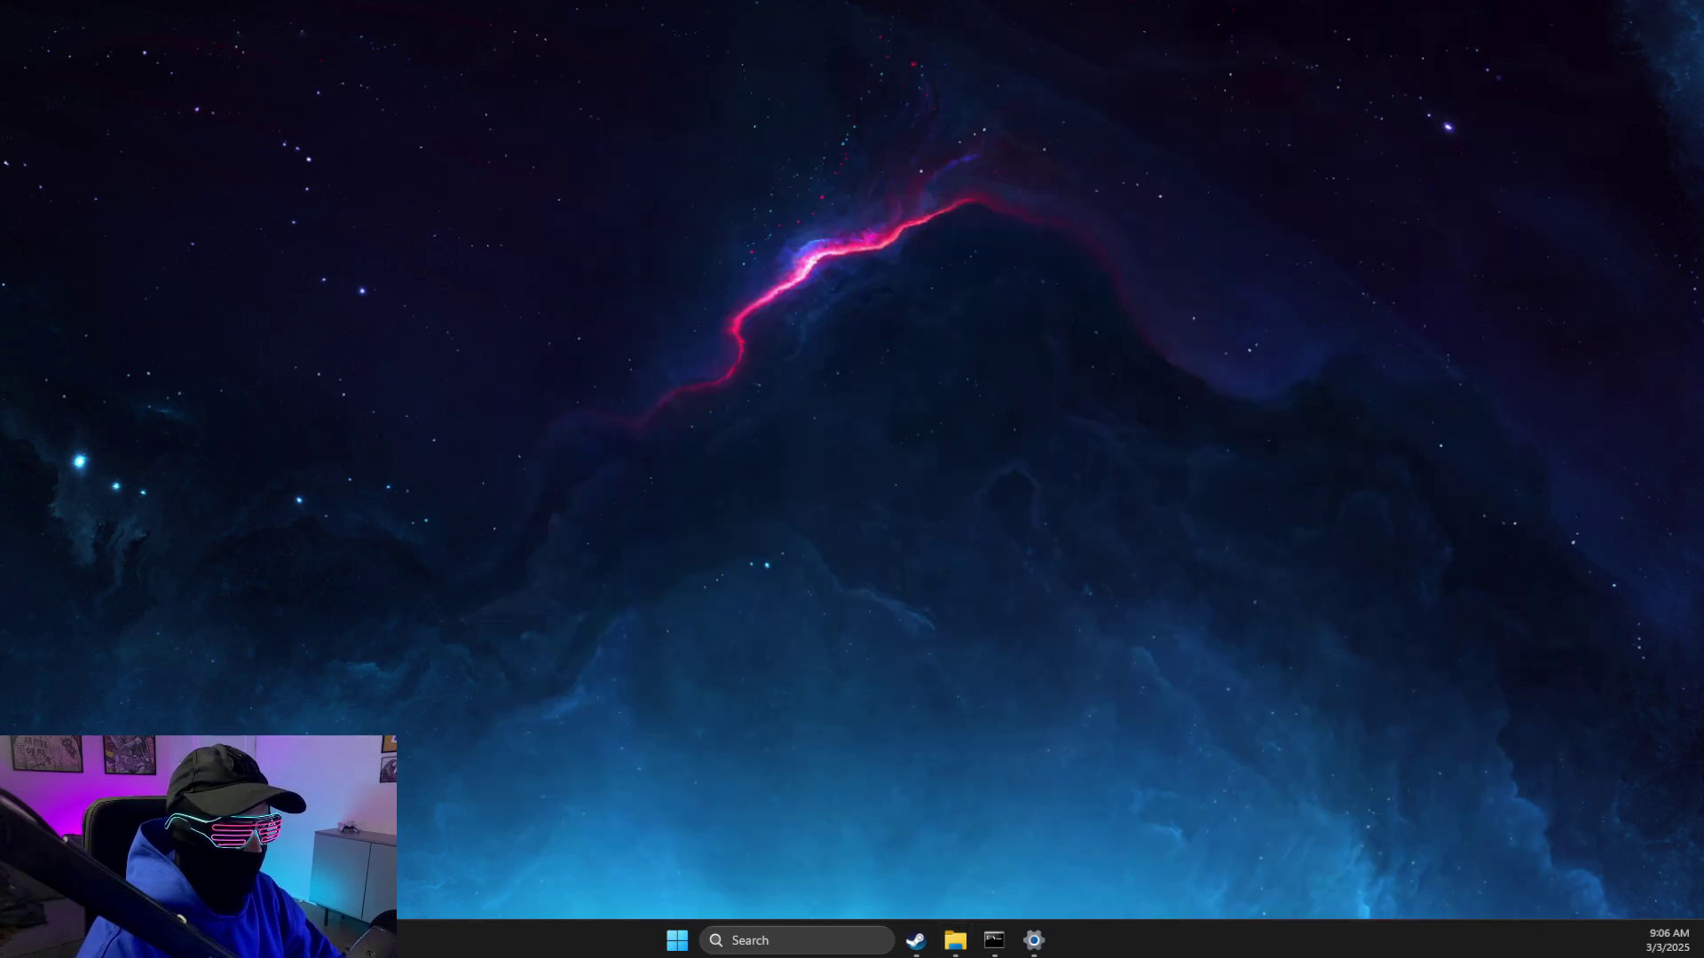
pyautogui.click(800, 941)
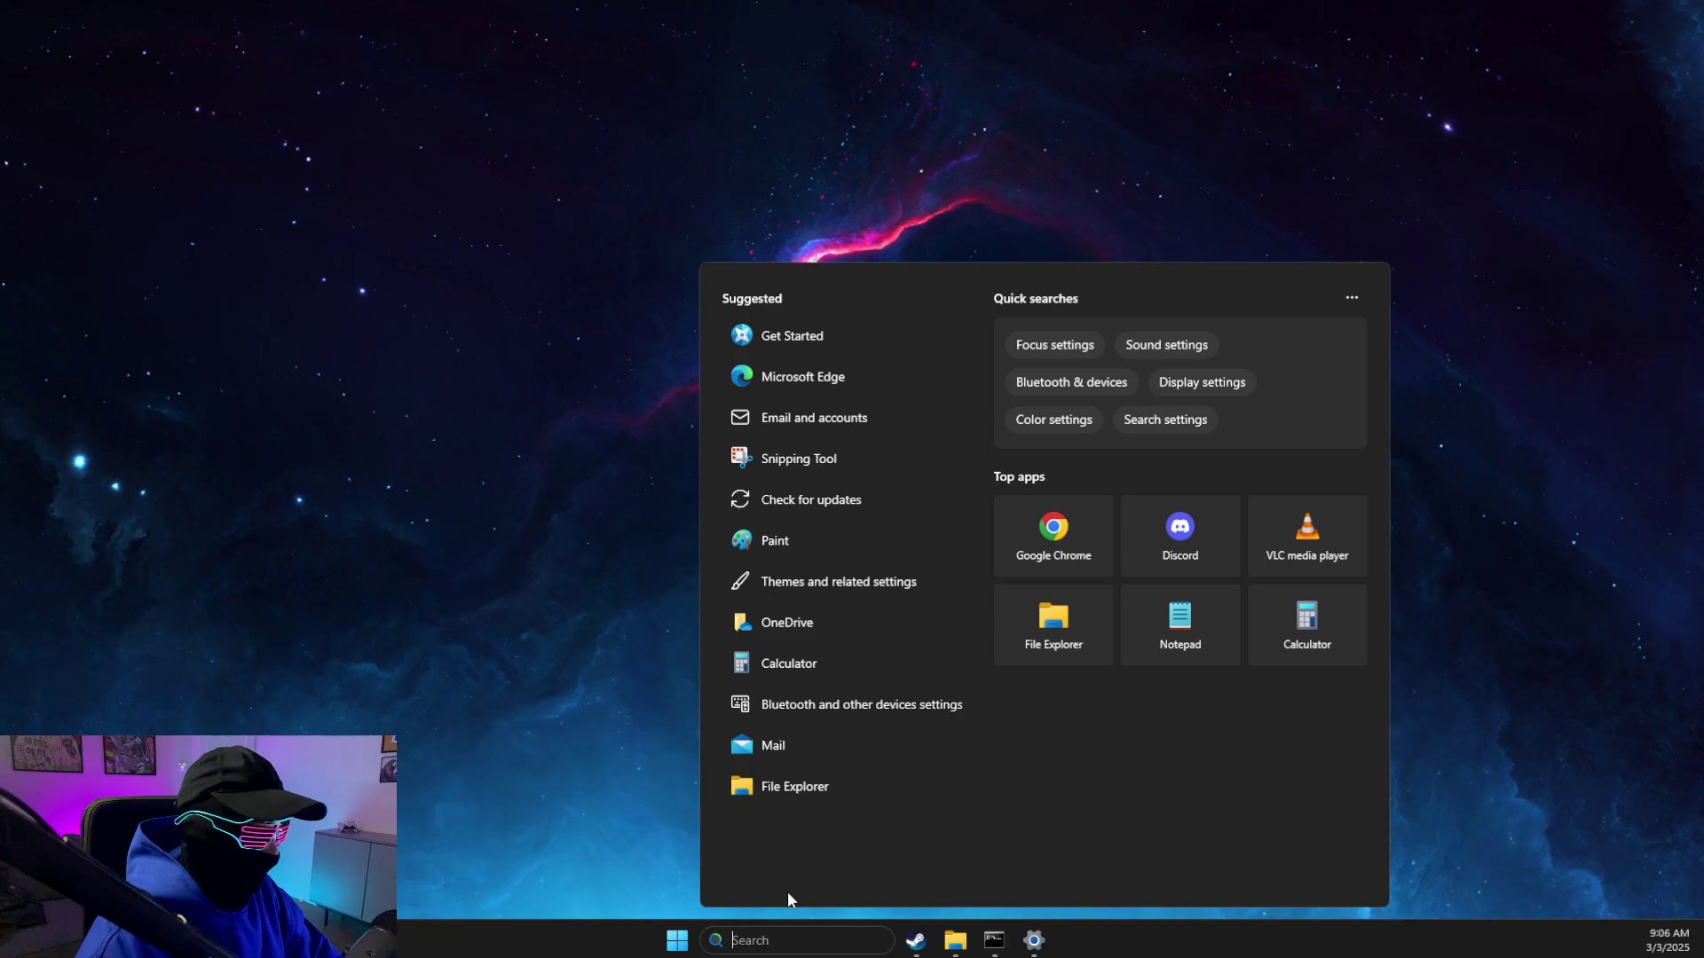
pyautogui.write('windows PowerShell')
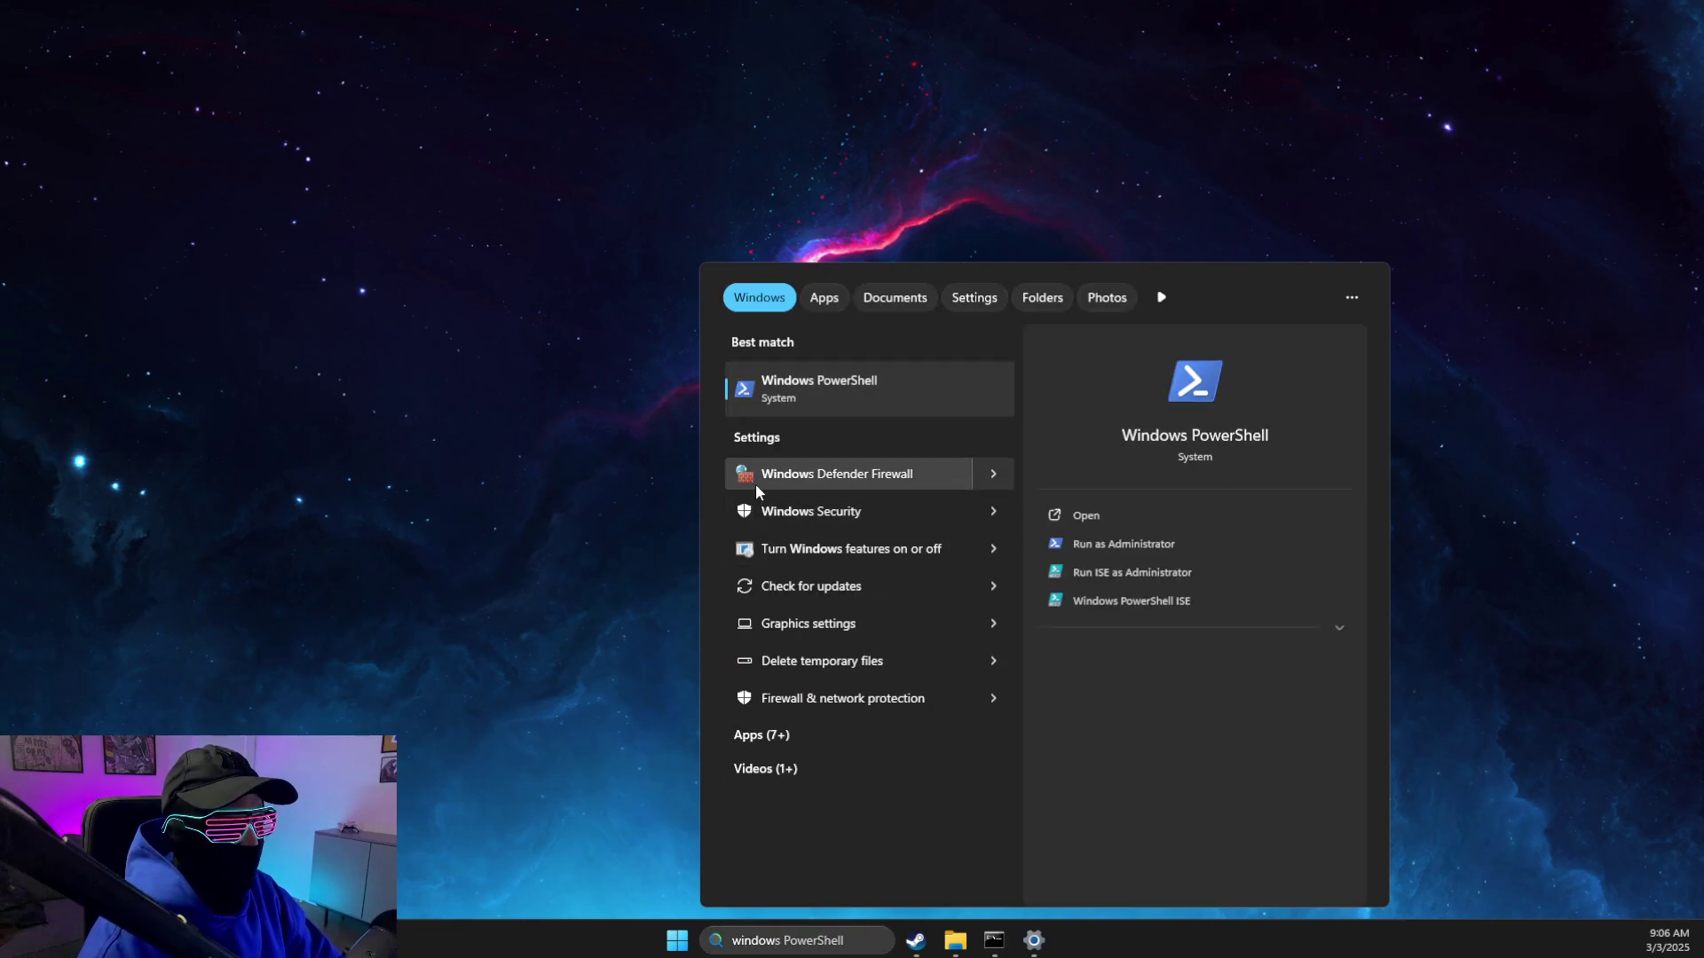
pyautogui.click(264, 488)
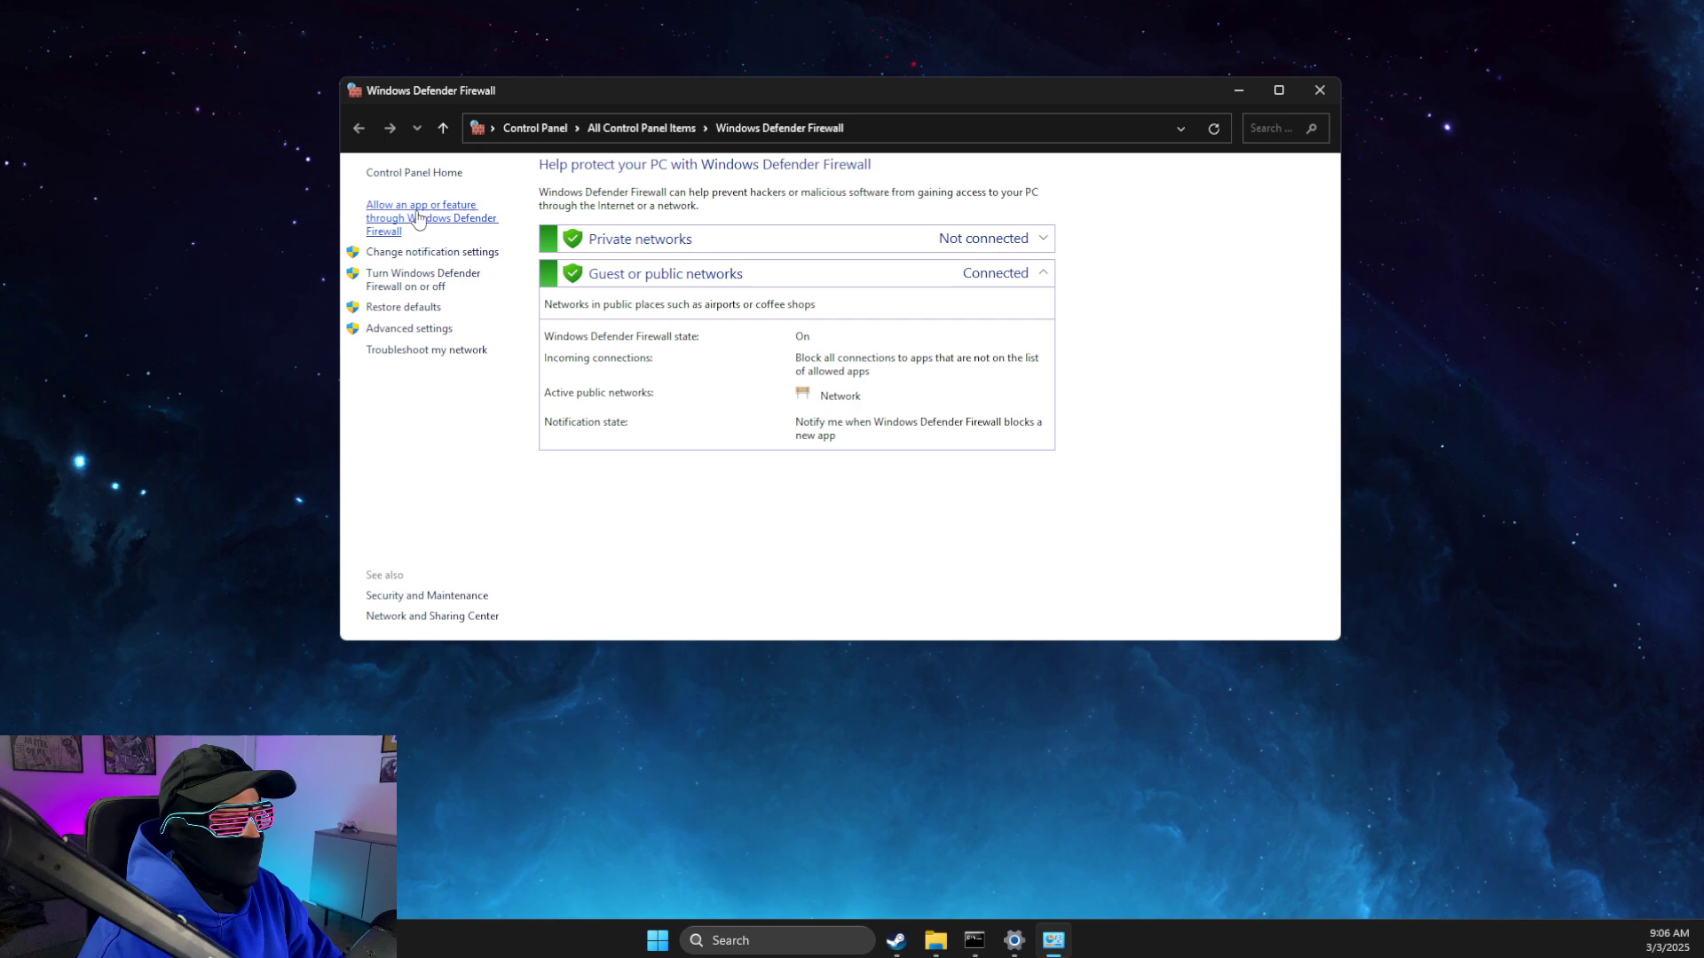
pyautogui.click(417, 220)
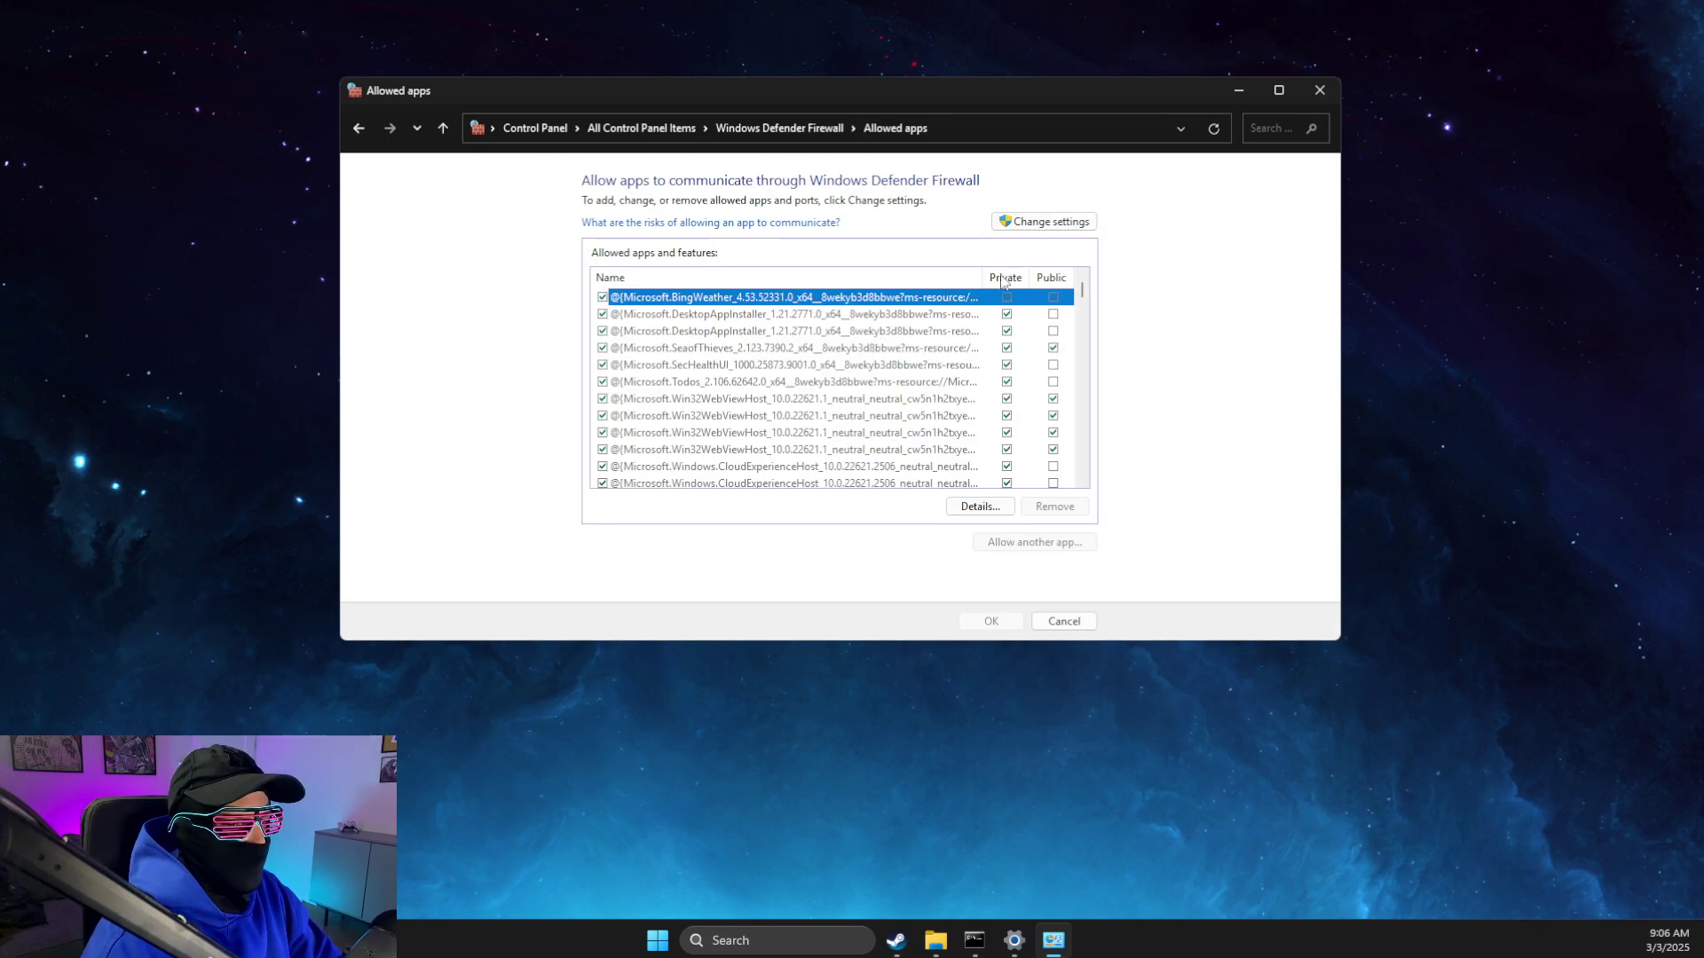
# Try adding RiotClientServices.exe as an allowed app, then dismiss the already-in-list error
pyautogui.click(1022, 222)
pyautogui.click(983, 540)
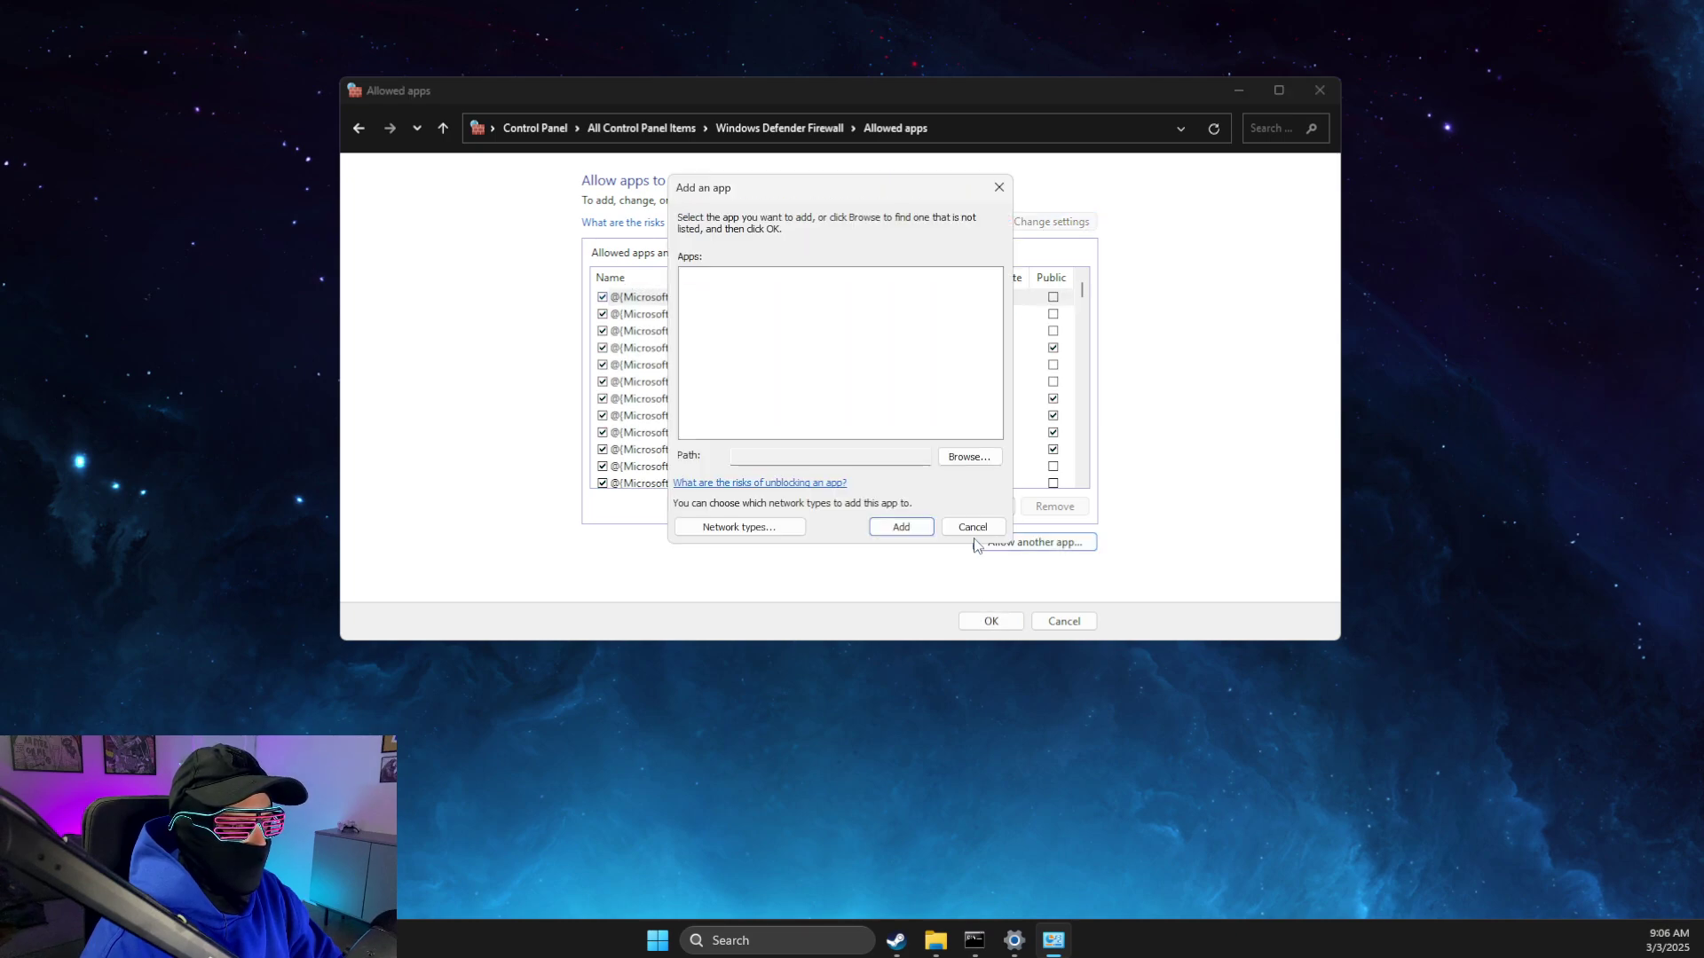
pyautogui.click(967, 457)
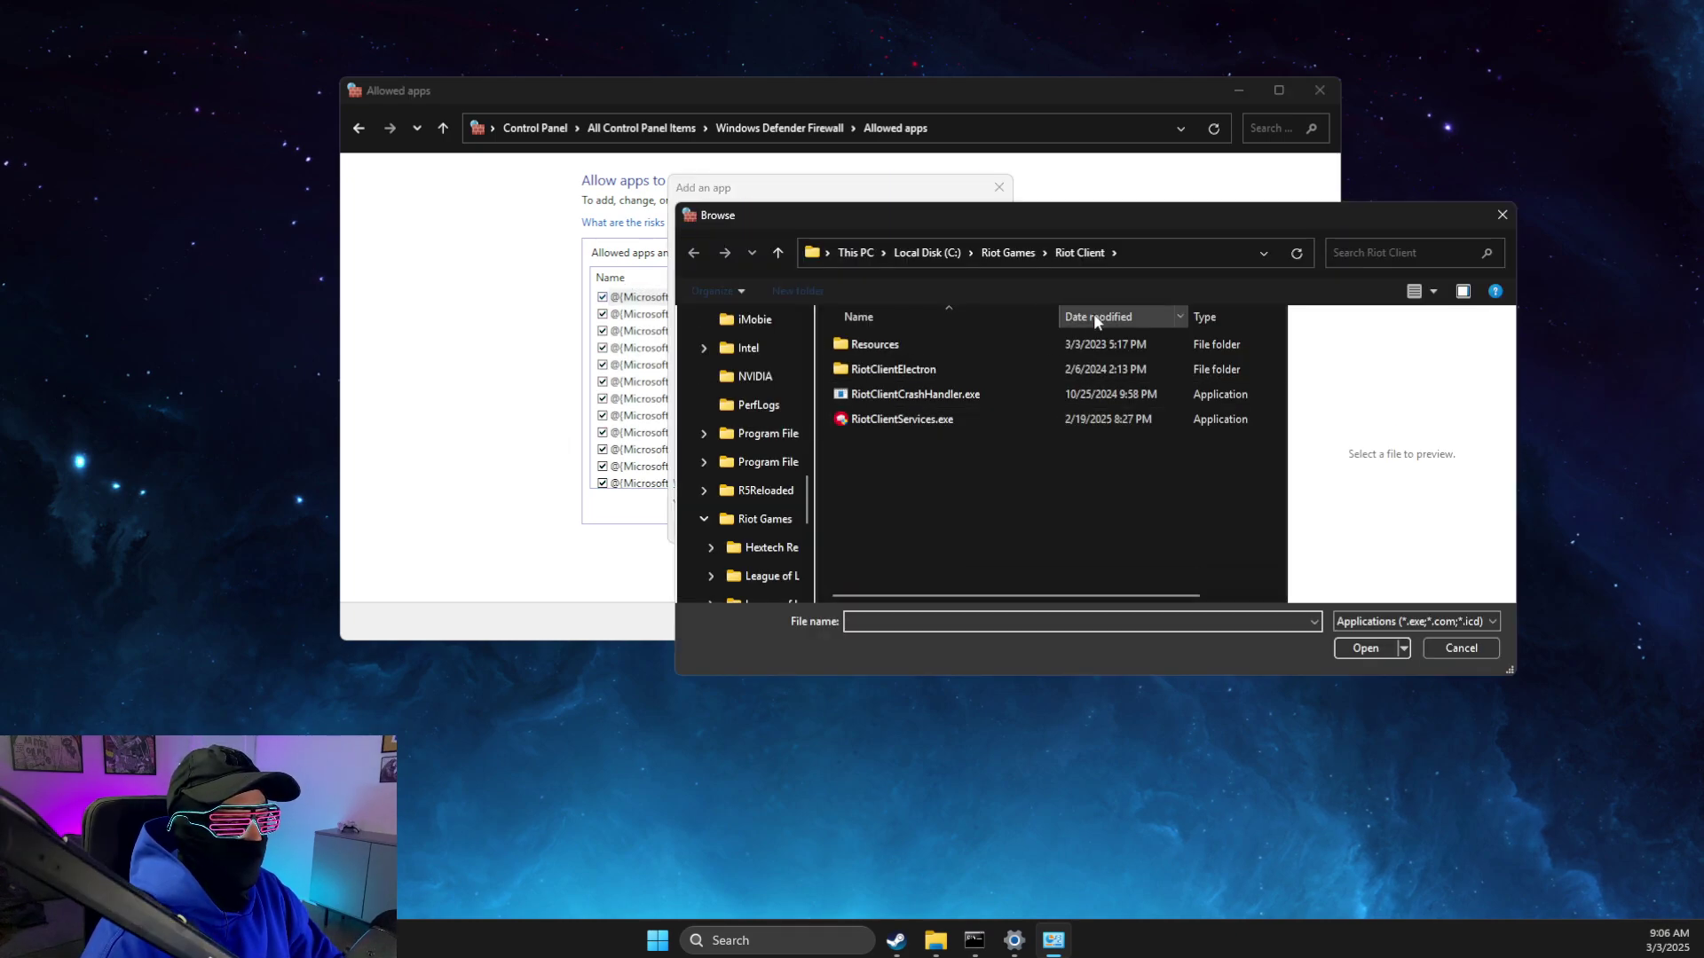
pyautogui.click(914, 424)
pyautogui.click(1356, 649)
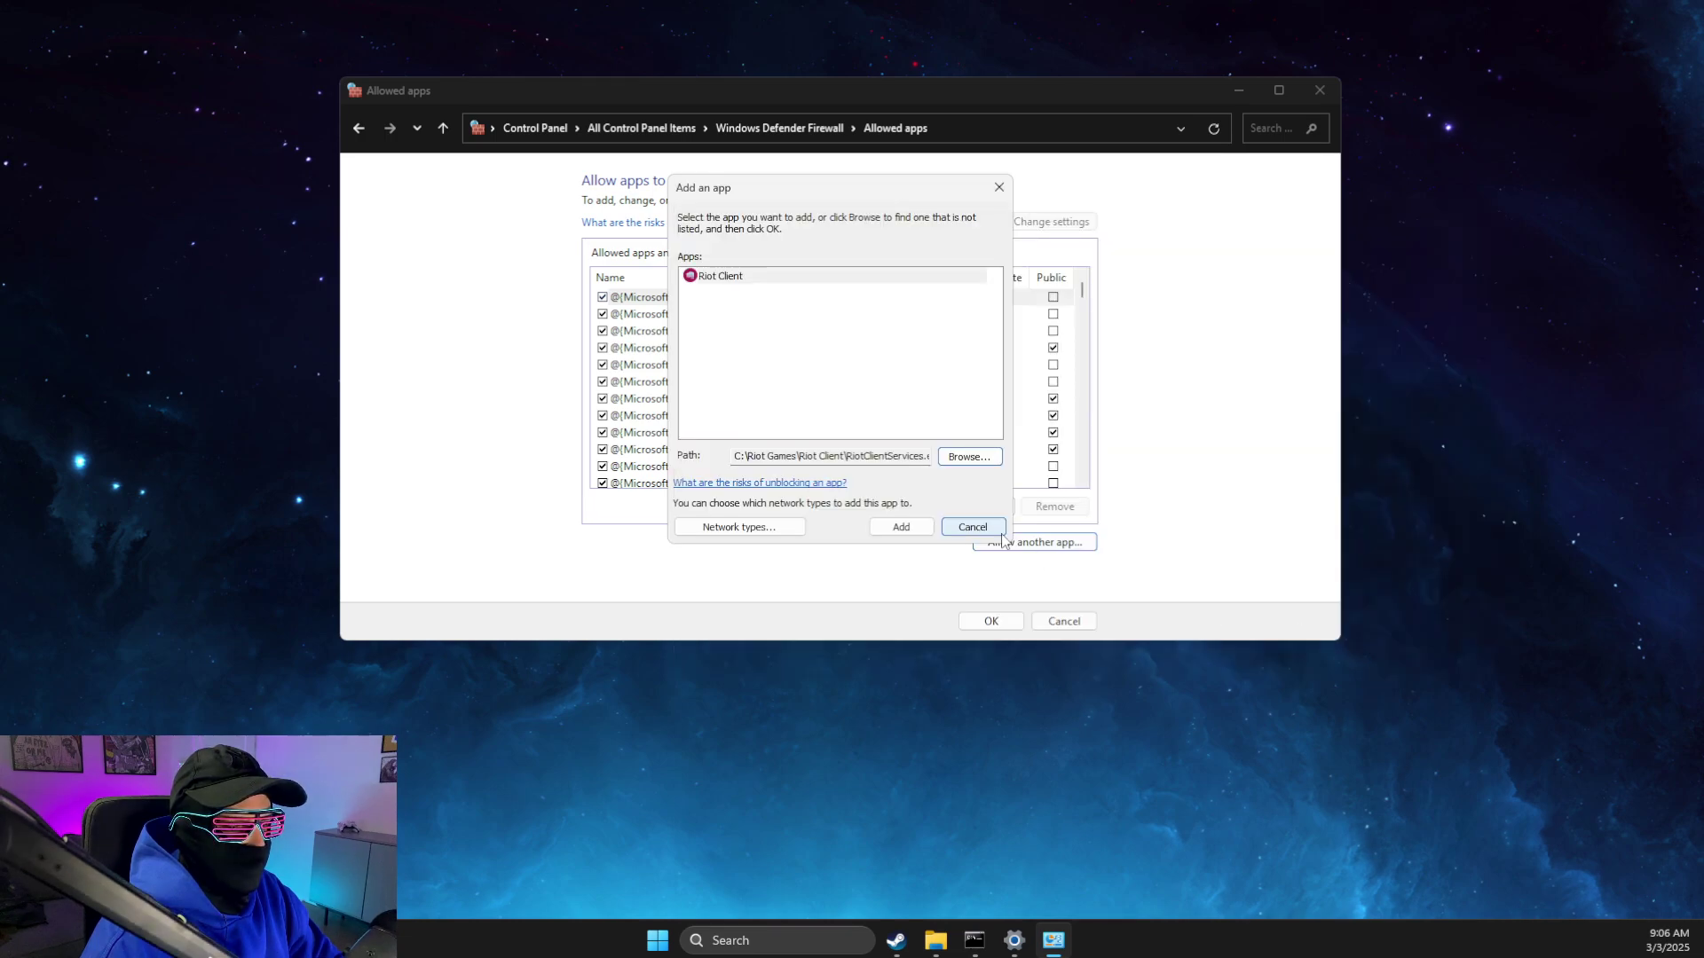
pyautogui.click(896, 529)
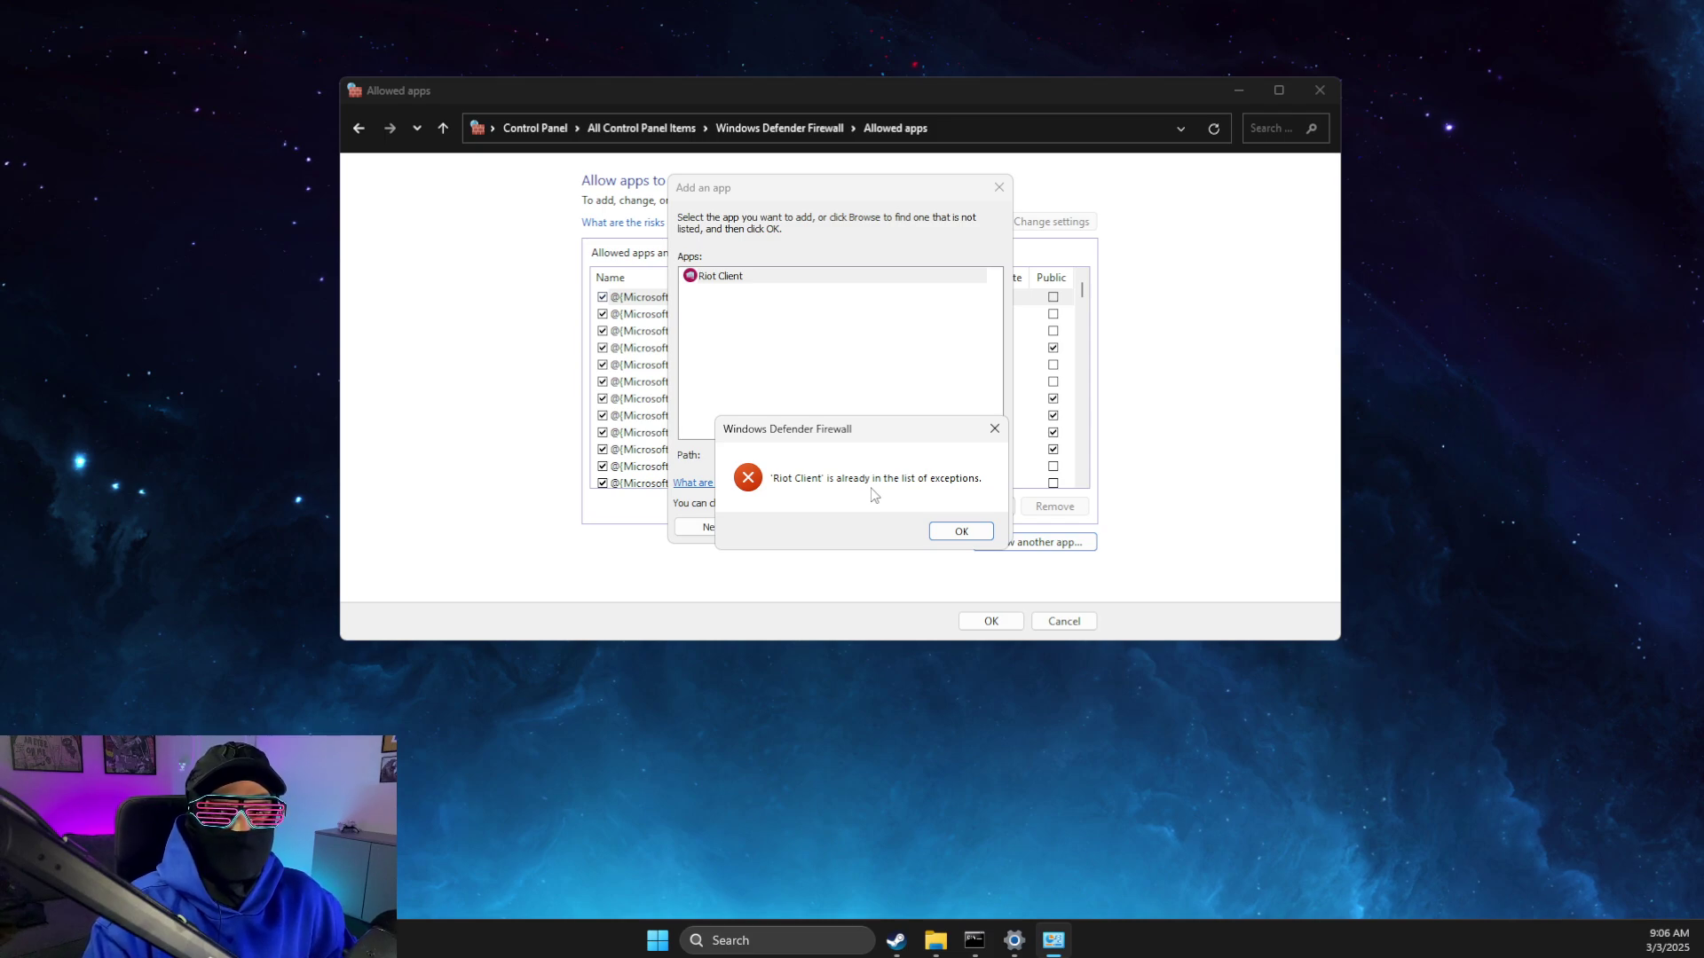
pyautogui.click(961, 530)
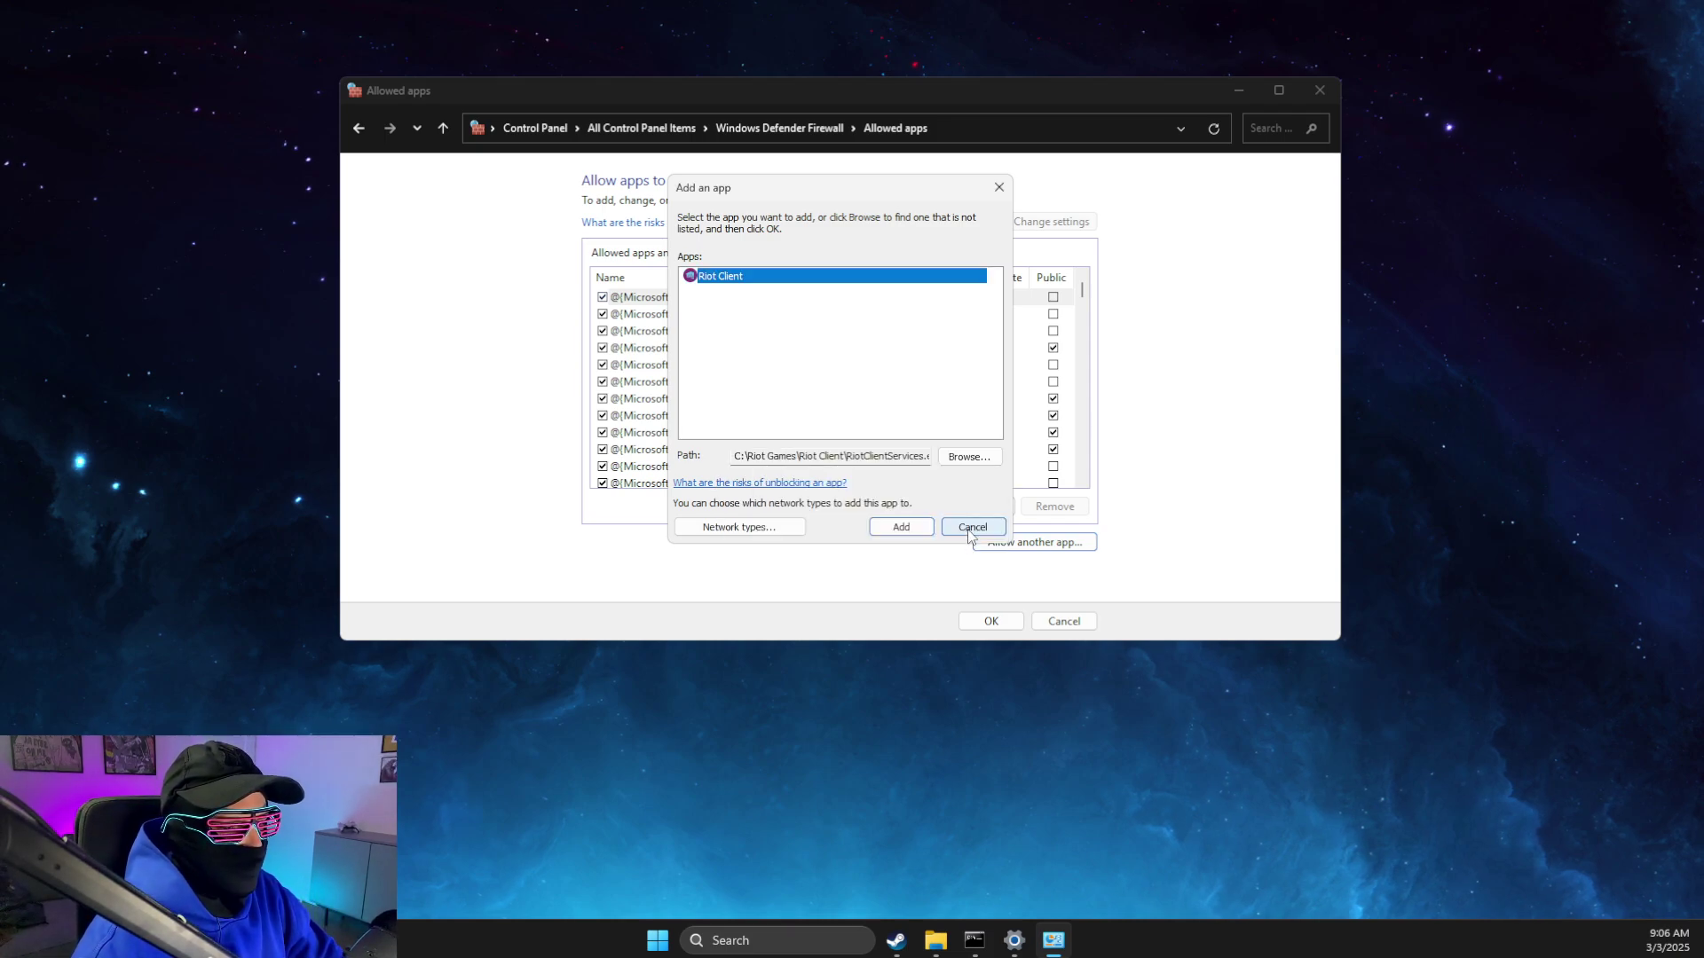
pyautogui.click(999, 187)
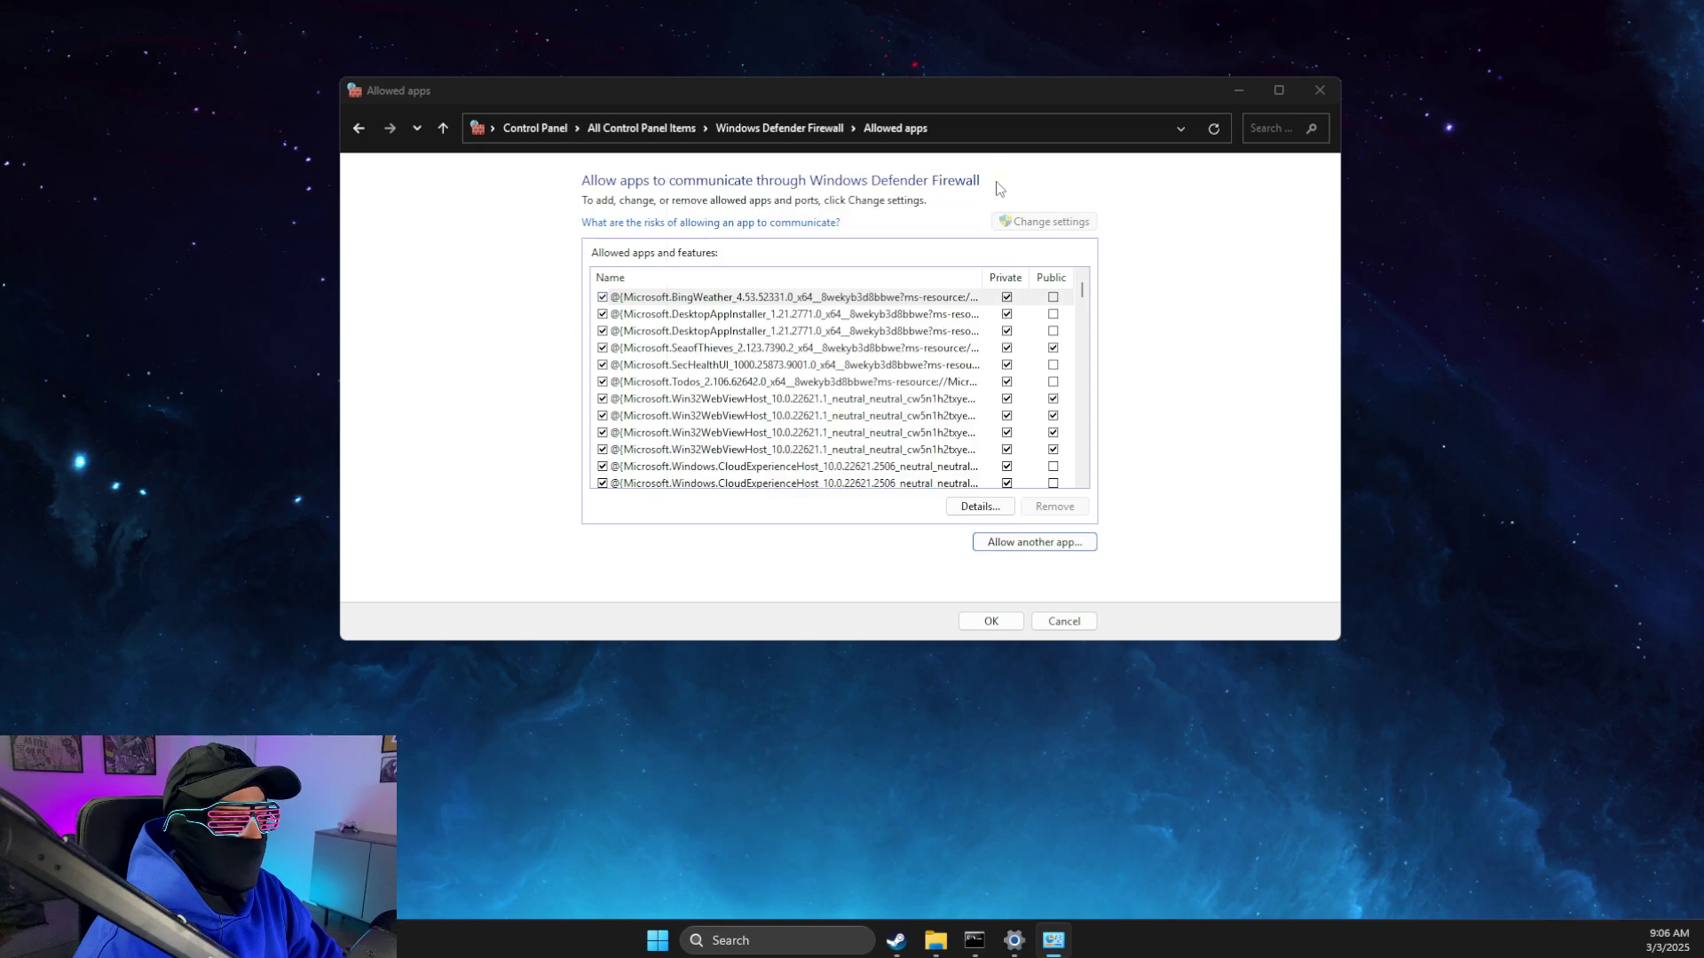
# Close the firewall window and launch Command Prompt as administrator
pyautogui.click(1317, 93)
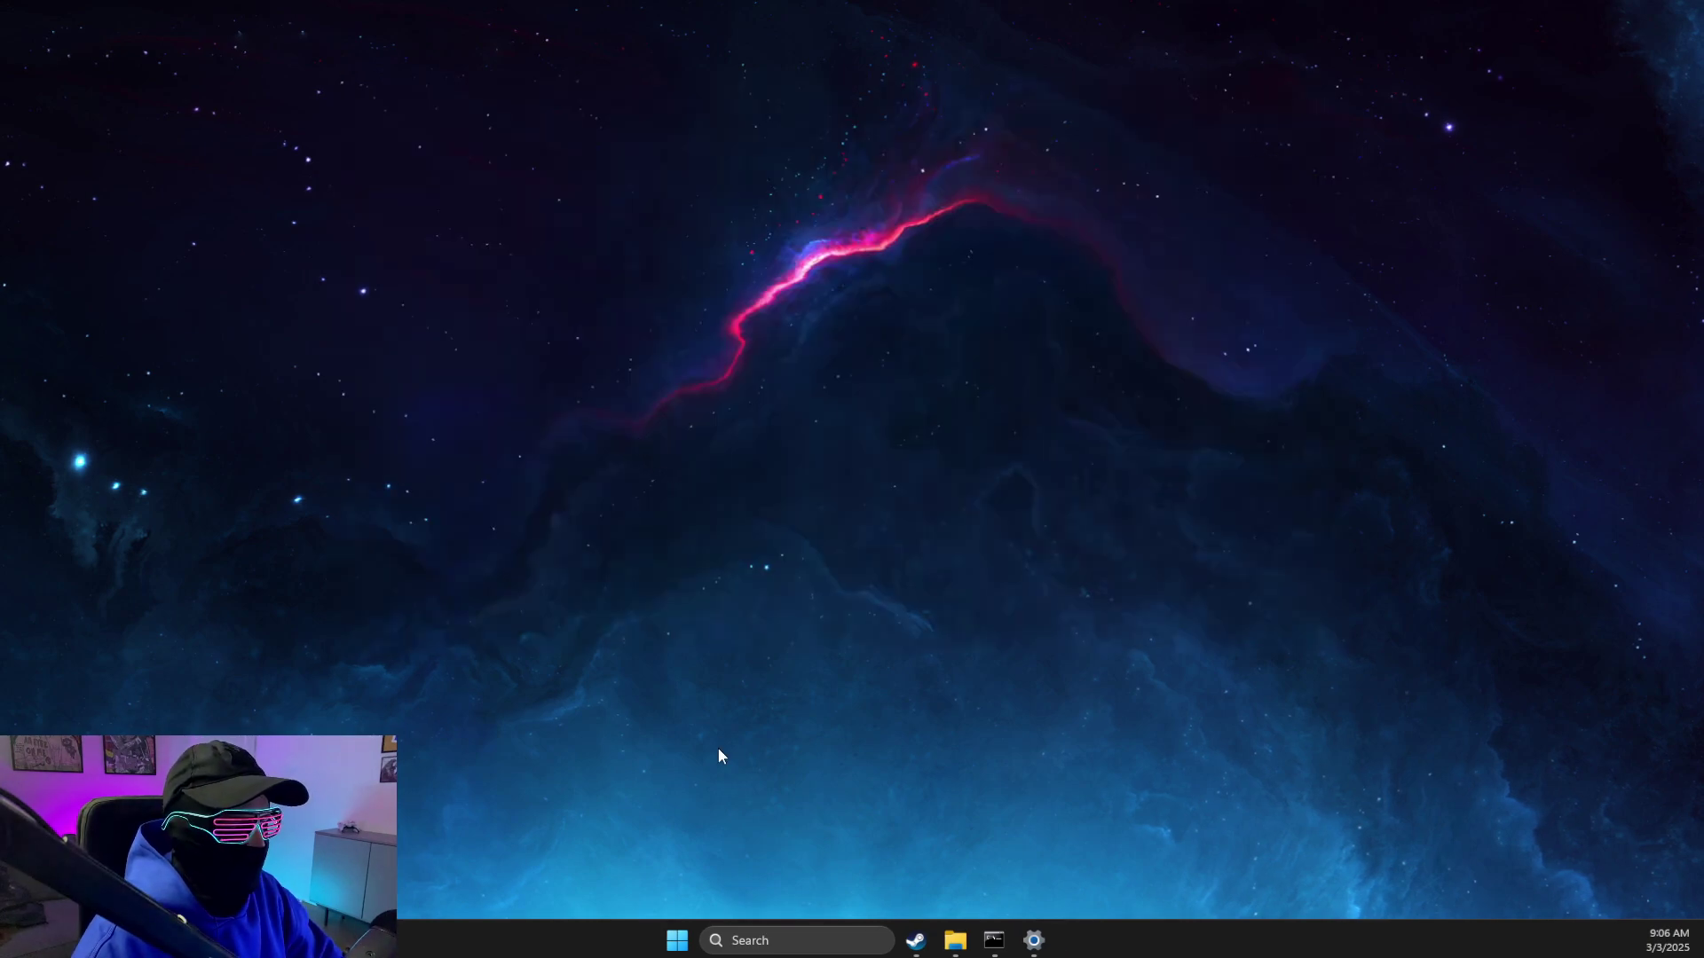
pyautogui.click(783, 936)
pyautogui.write('comm')
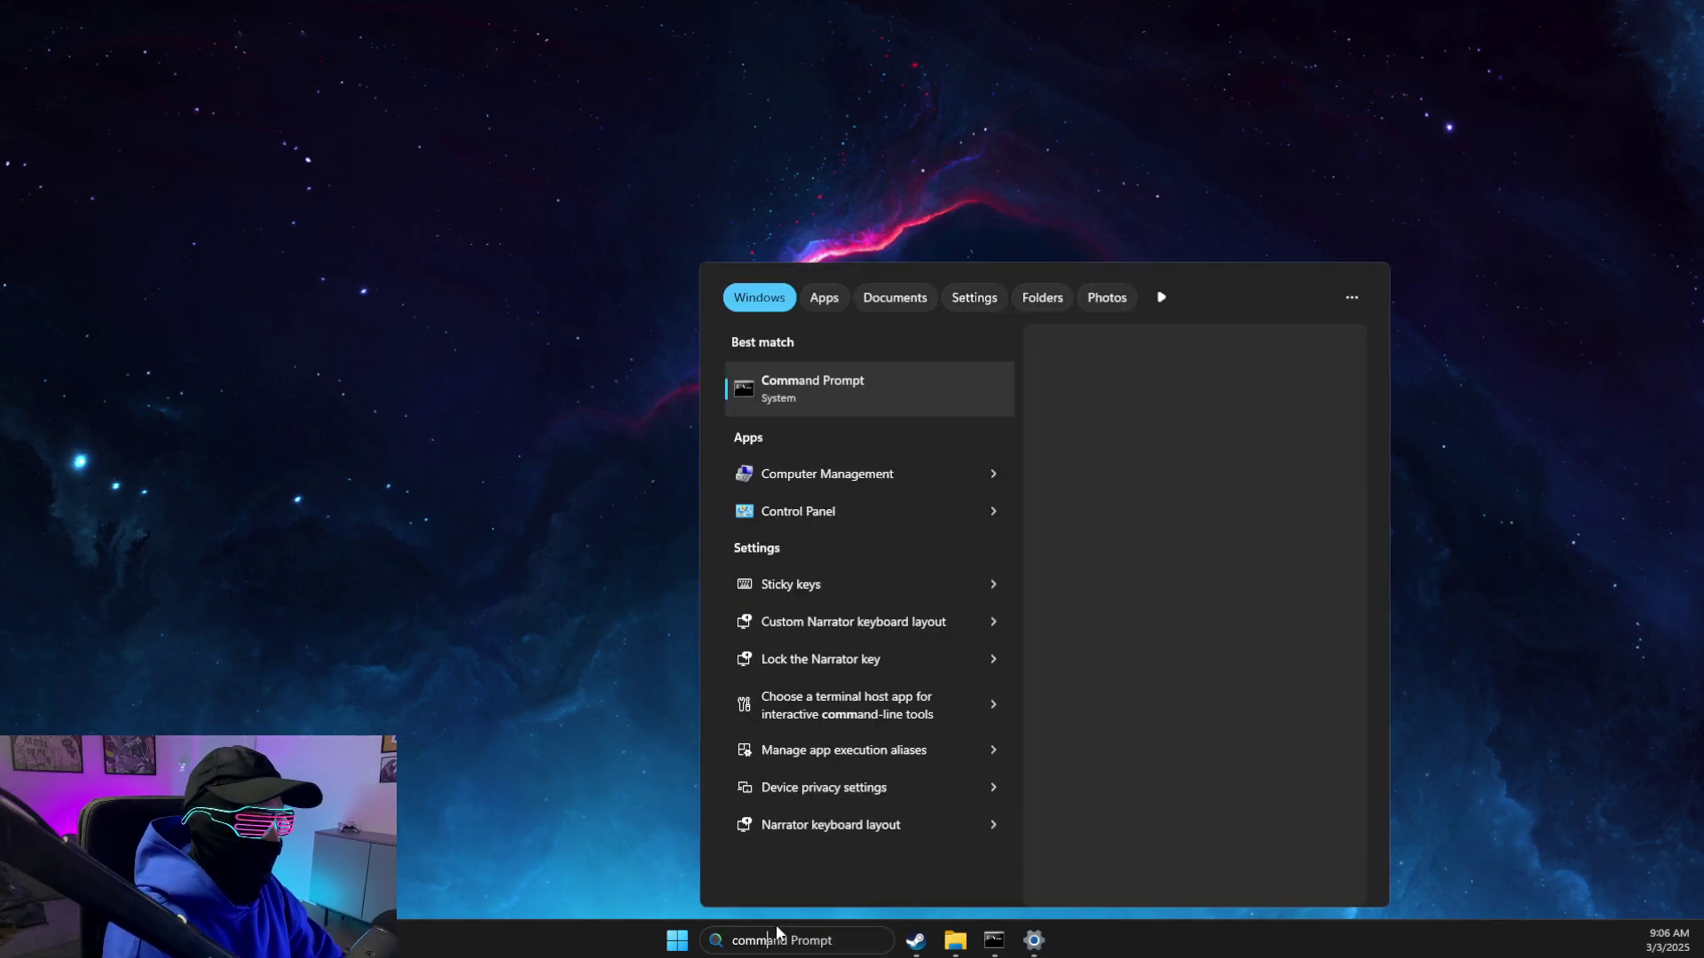
pyautogui.rightClick(799, 383)
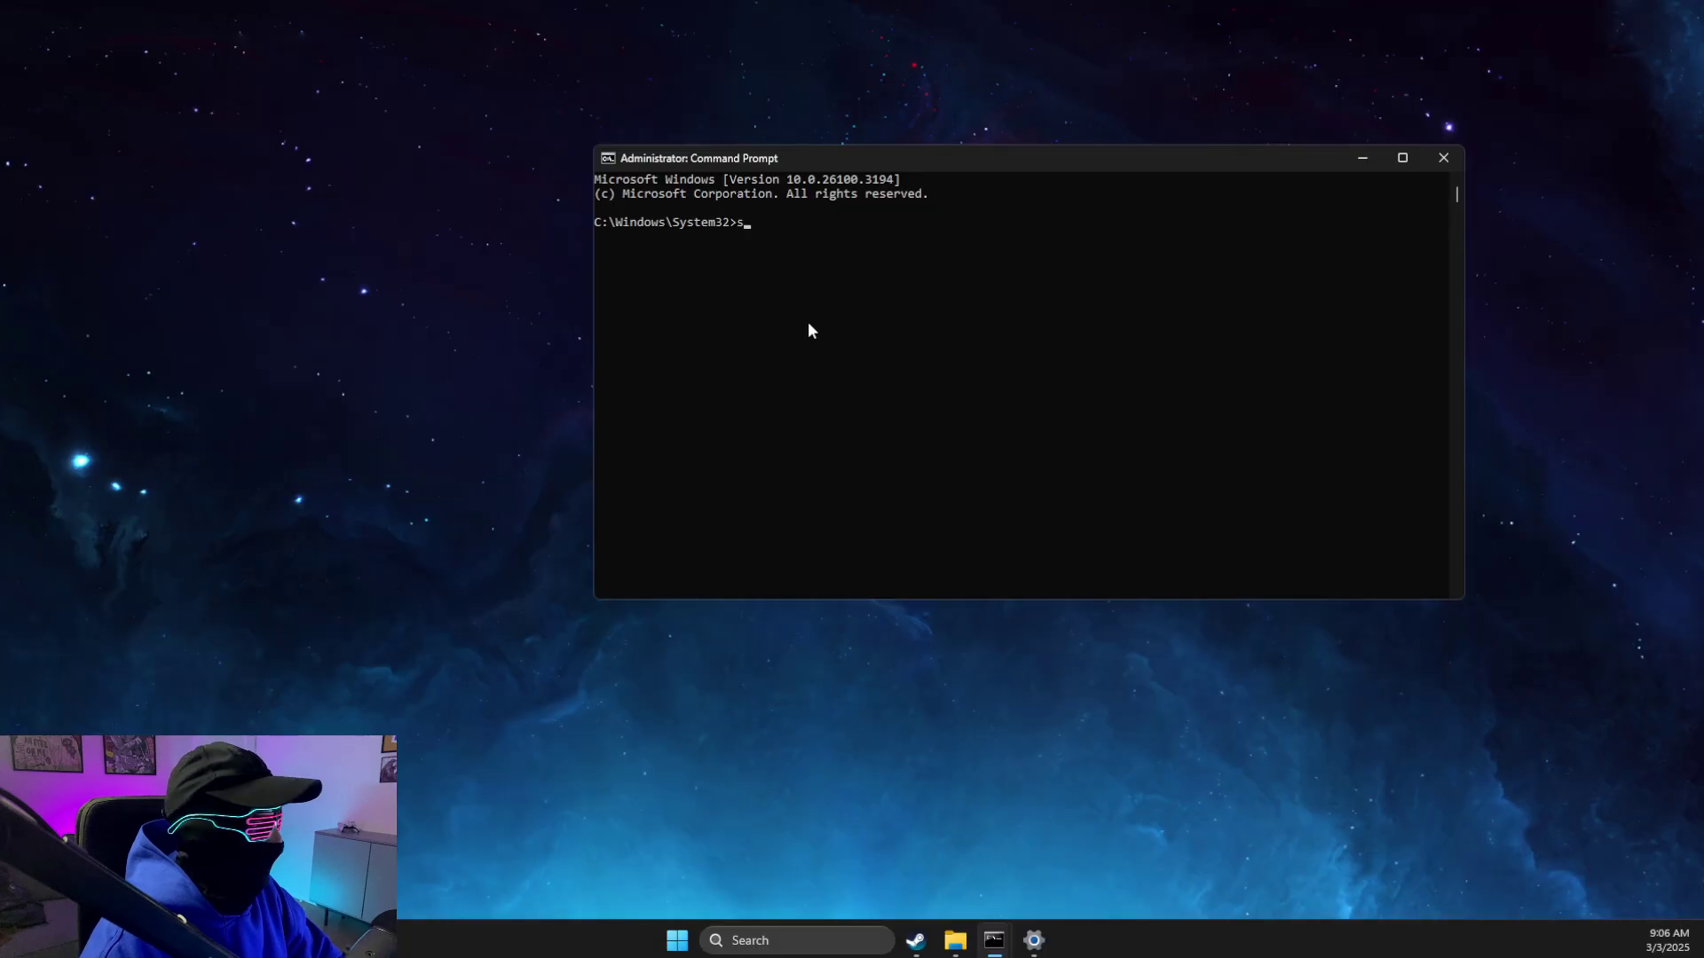
# Delete the vgc and vgk services with sc delete
pyautogui.write(' de')
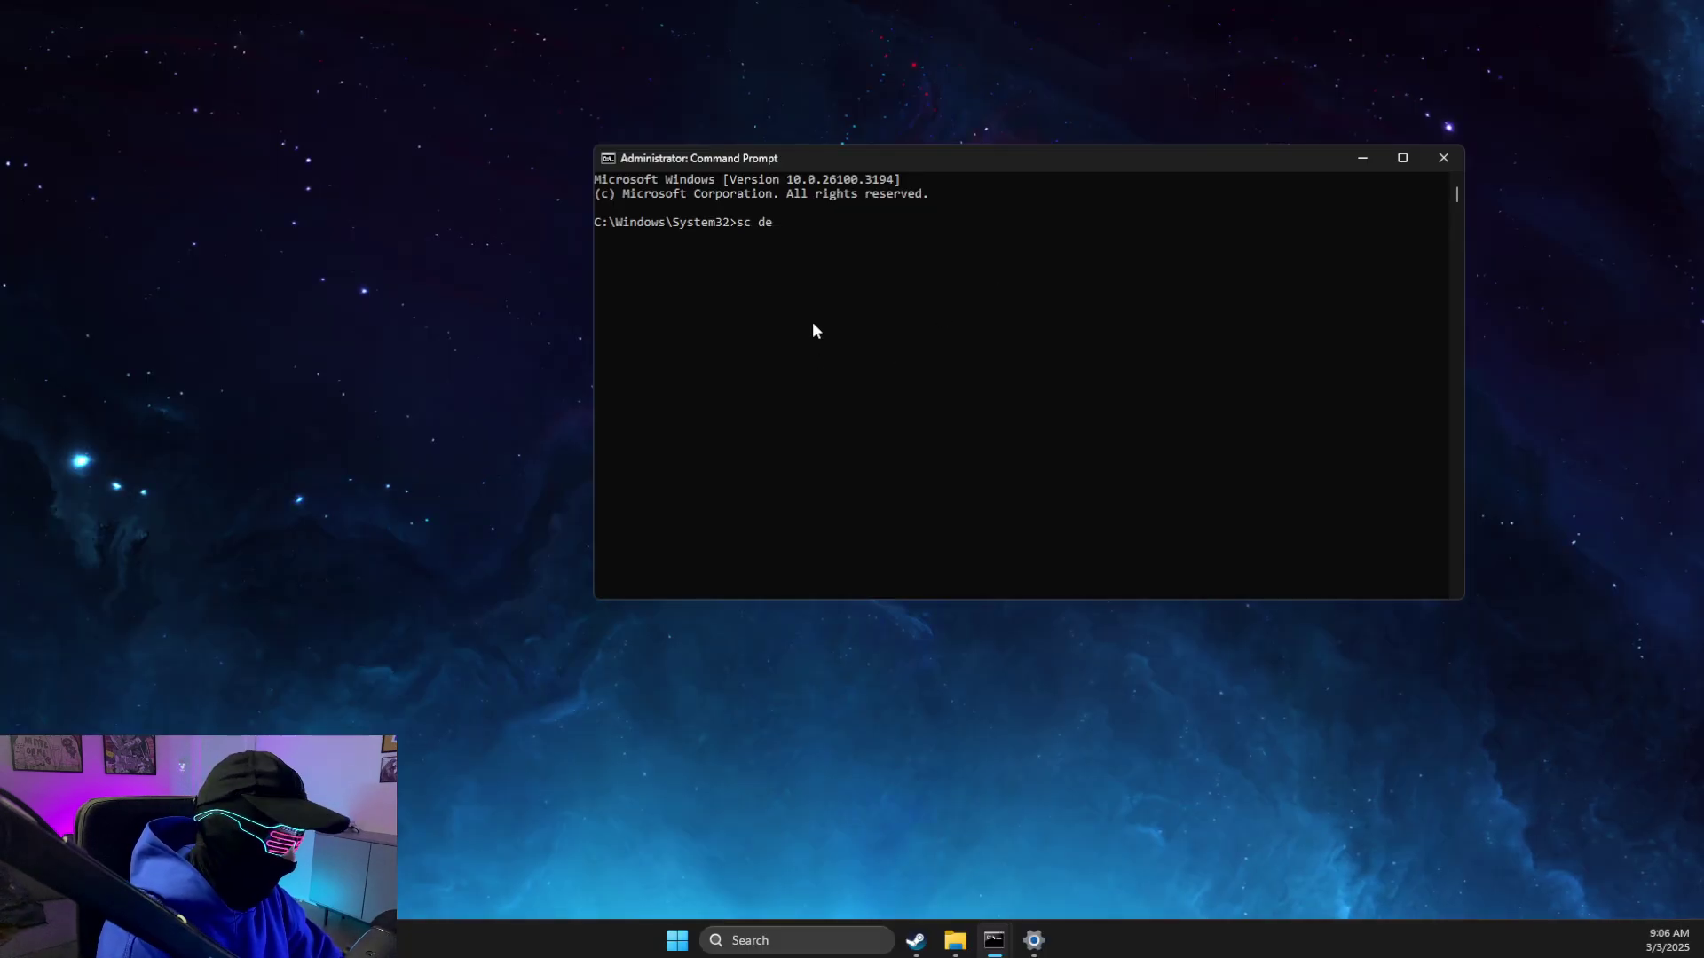
pyautogui.write('lete vgc')
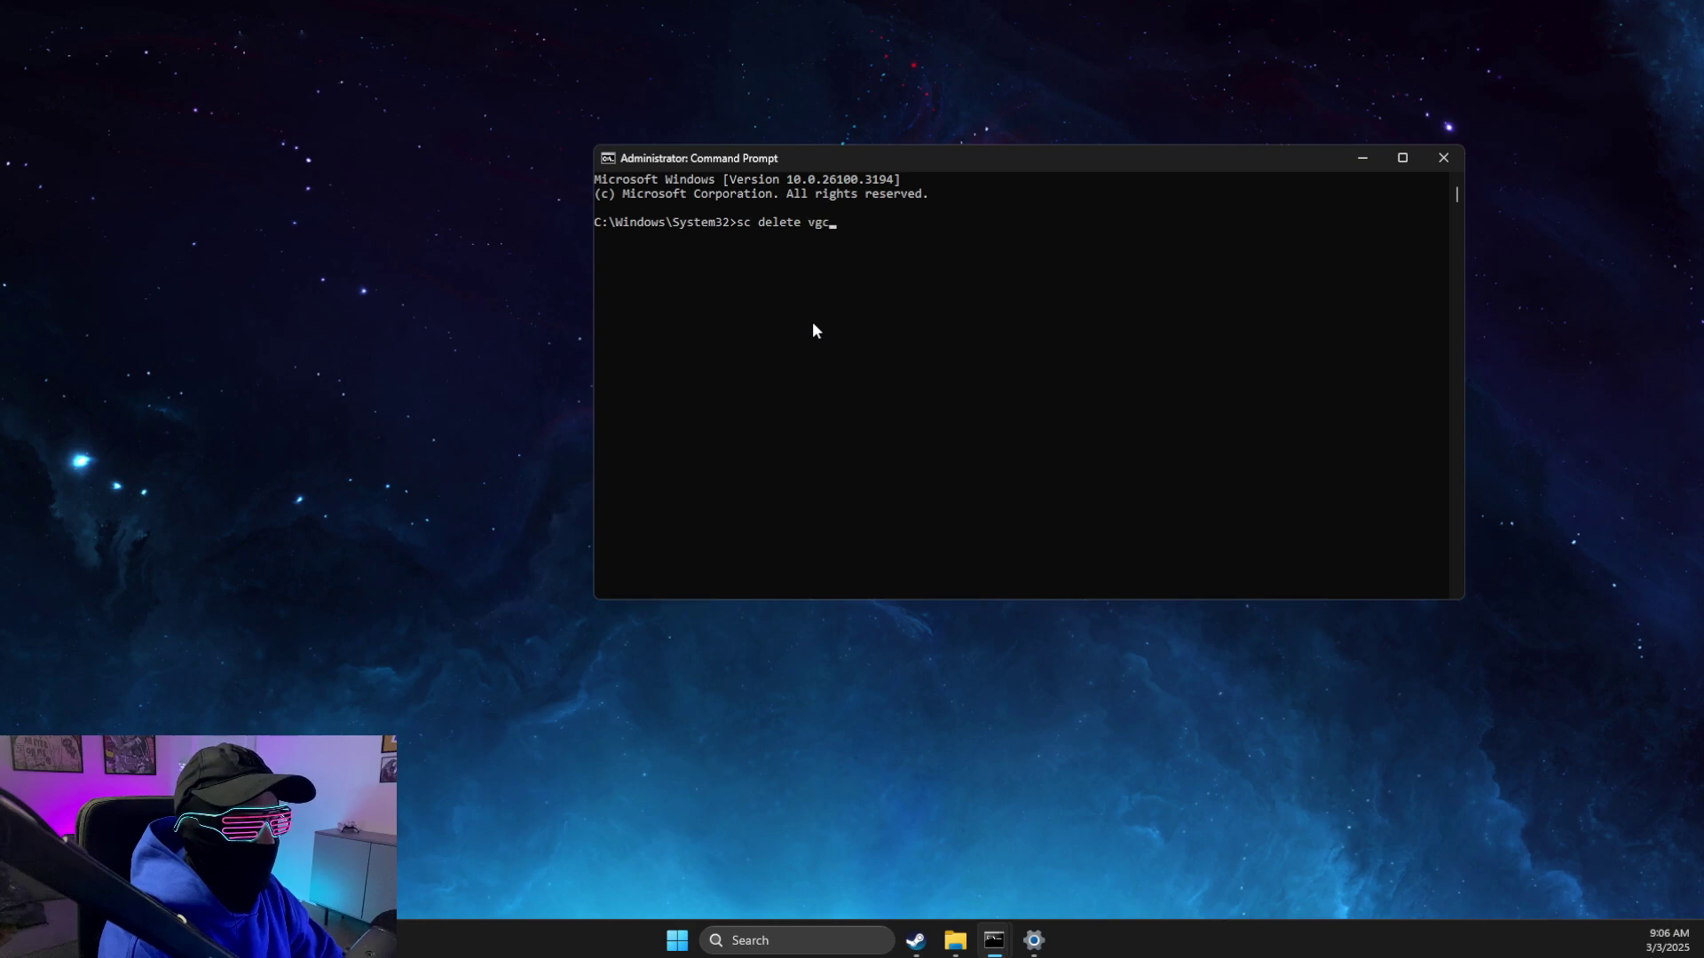
pyautogui.press('Return')
pyautogui.press('Up')
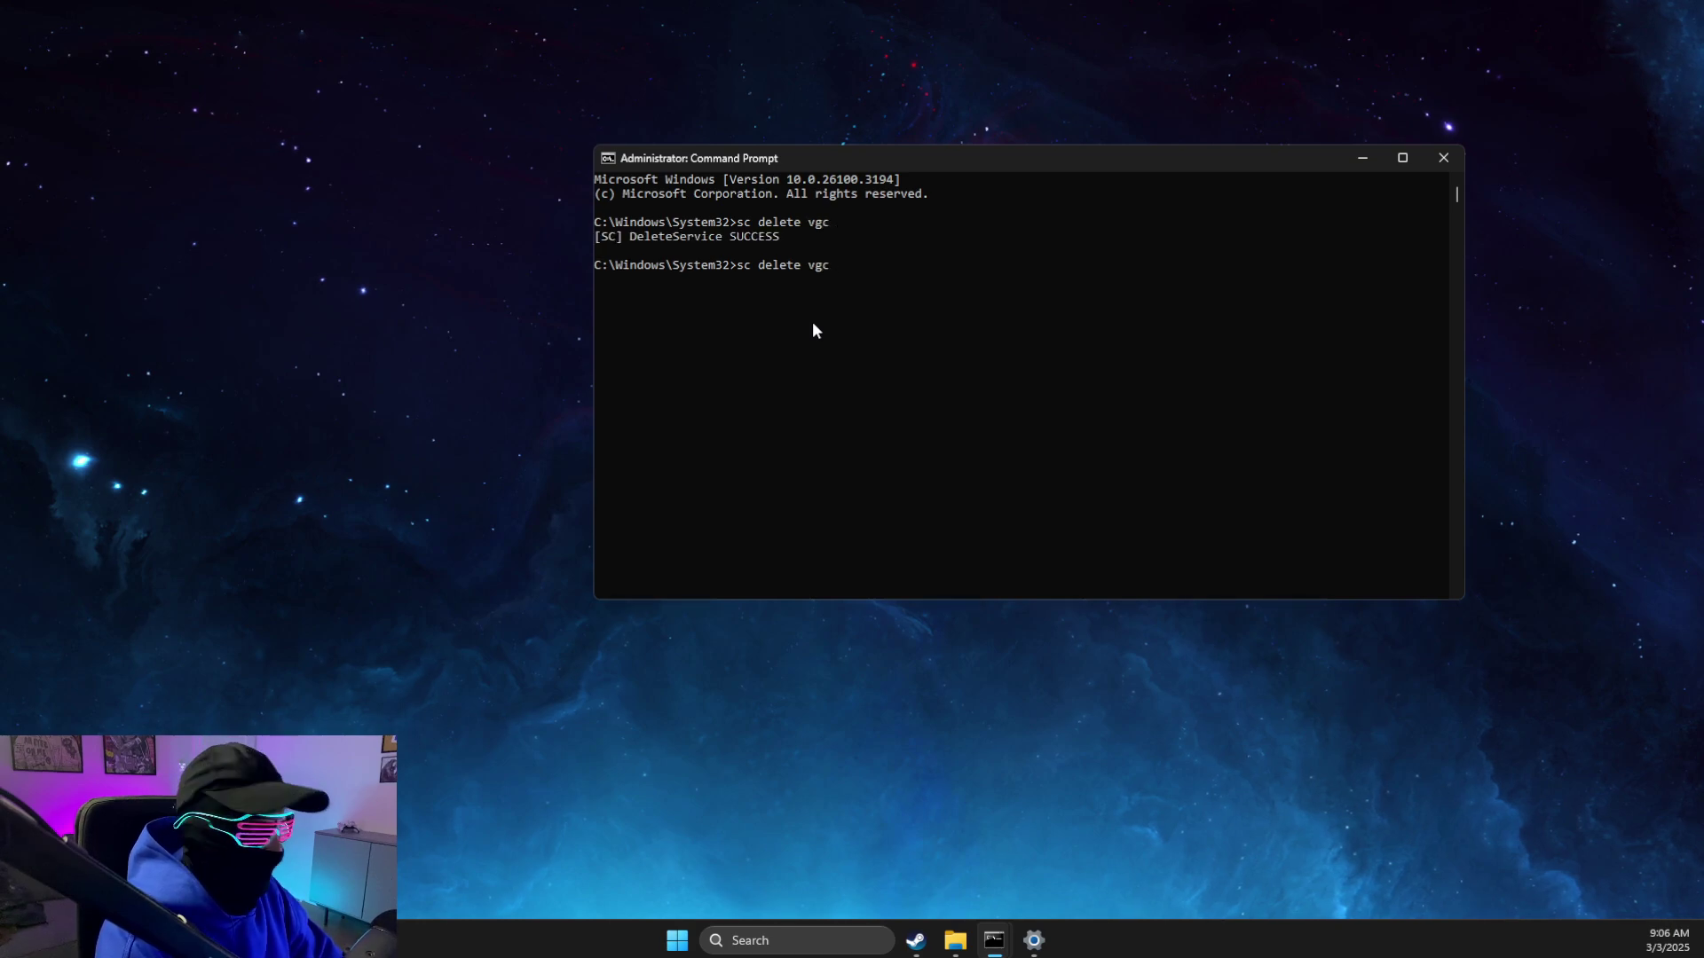
pyautogui.write('sc')
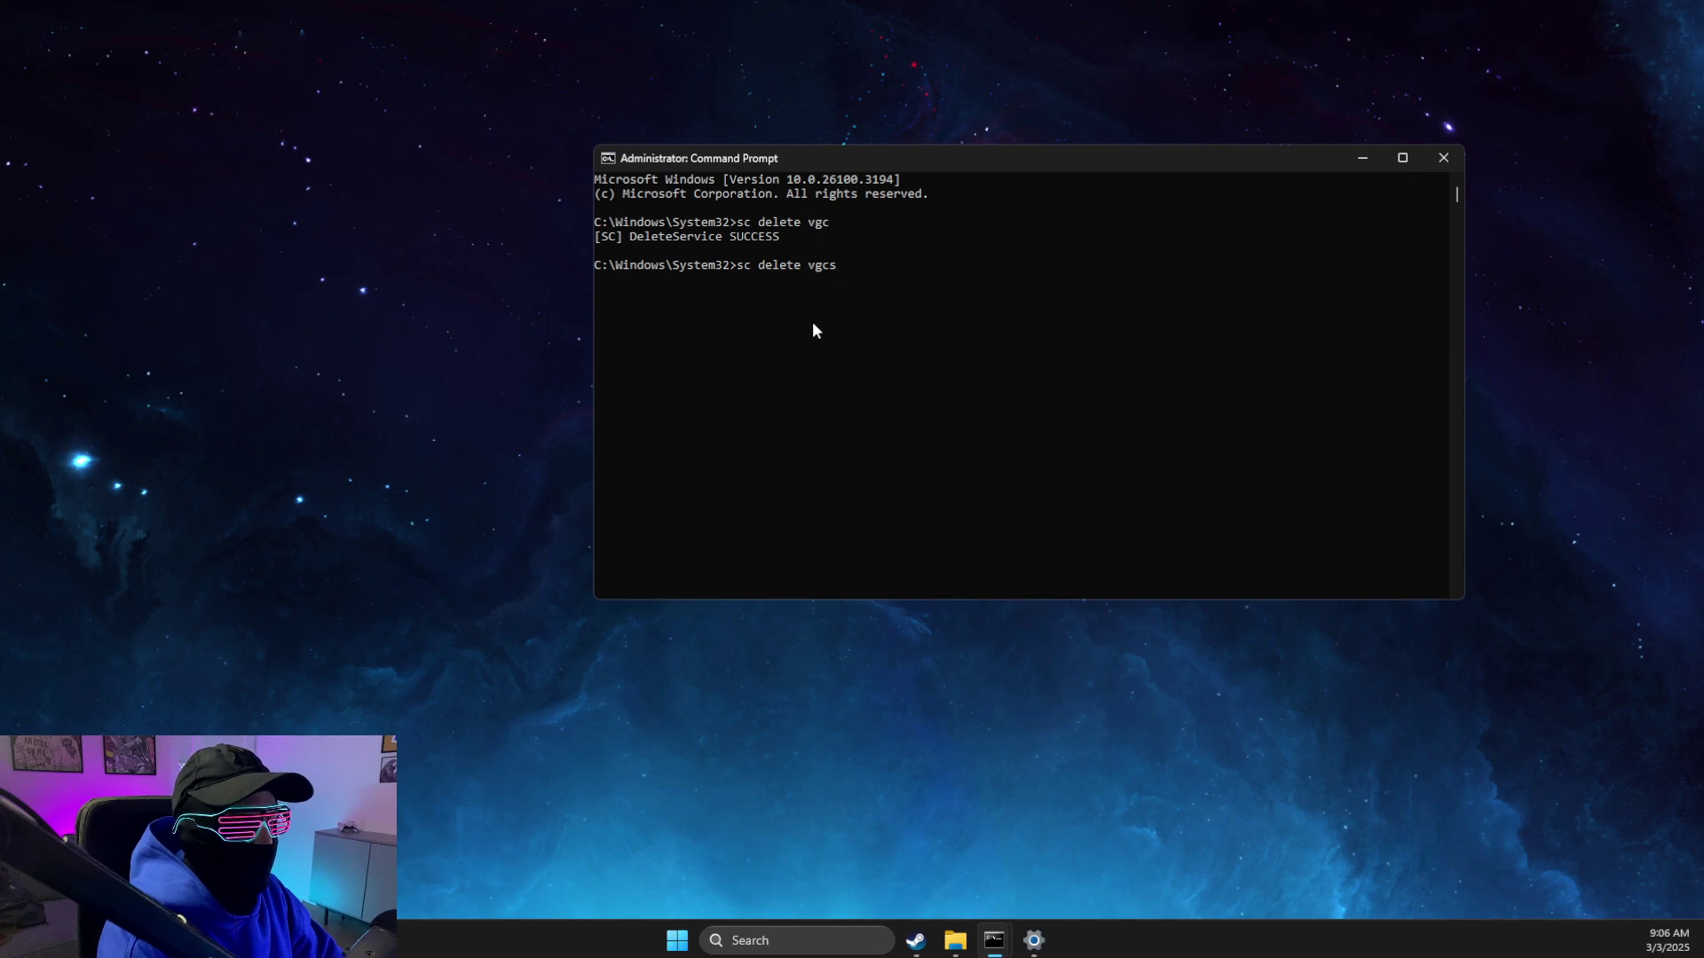
pyautogui.press('BackSpace')
pyautogui.press('BackSpace')
pyautogui.press('BackSpace')
pyautogui.press('BackSpace')
pyautogui.press('BackSpace')
pyautogui.press('BackSpace')
pyautogui.press('BackSpace')
pyautogui.press('BackSpace')
pyautogui.press('BackSpace')
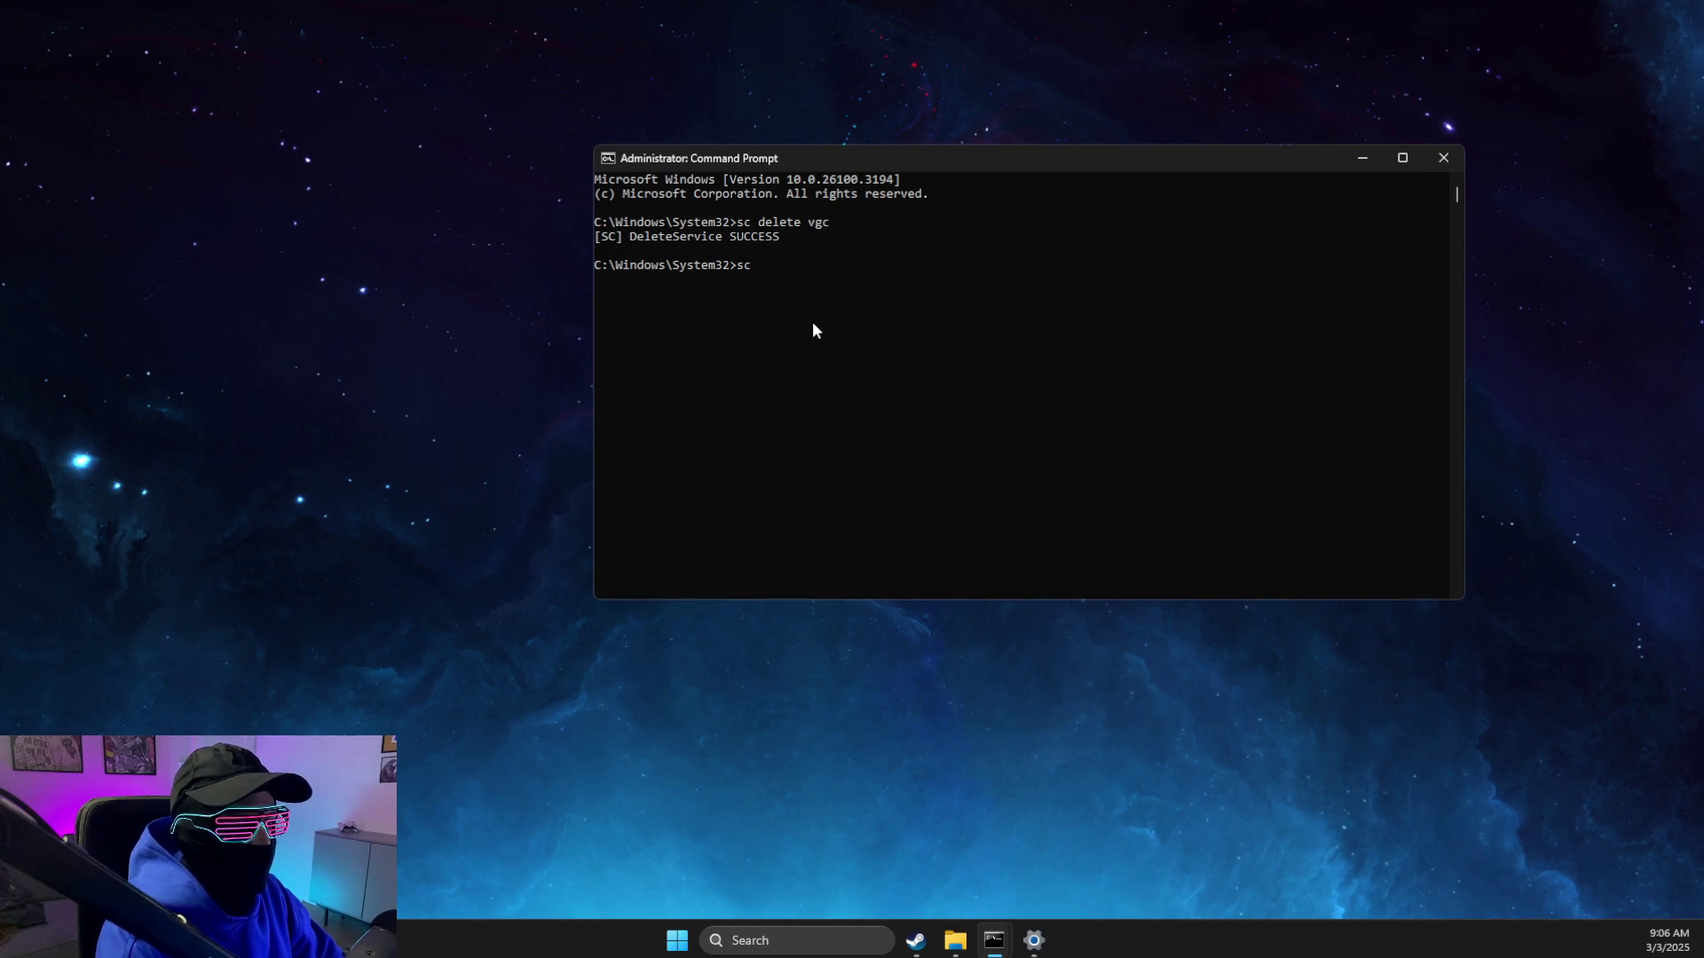
pyautogui.write('deke')
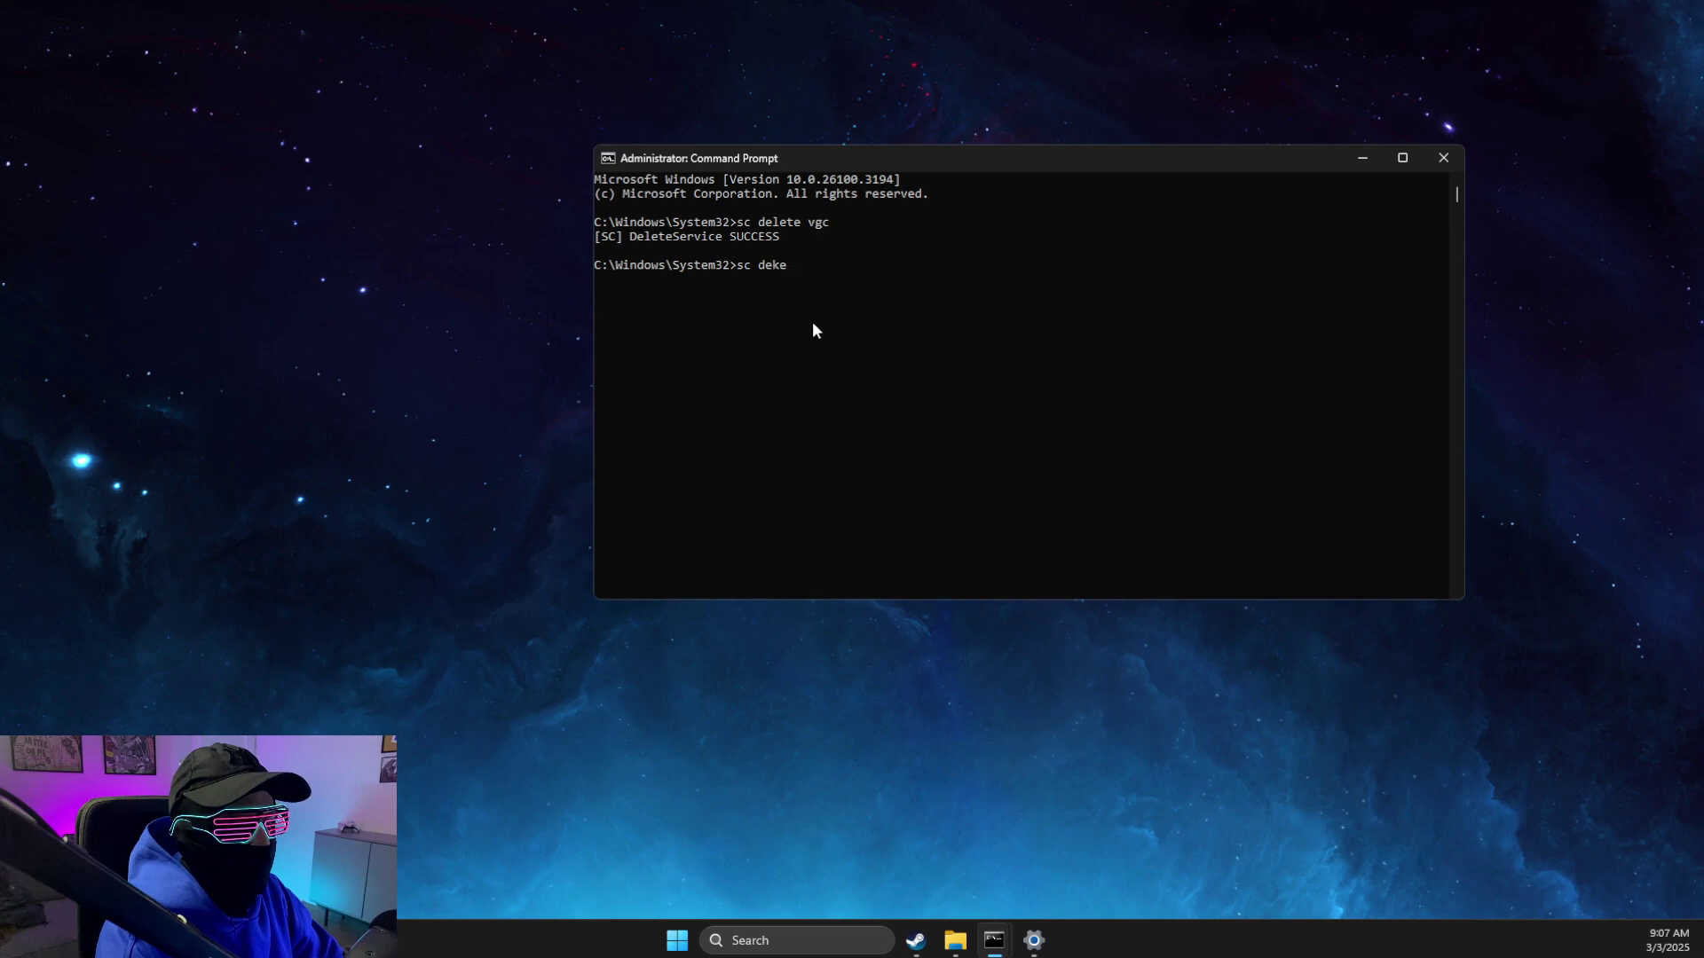
pyautogui.write('te vgk')
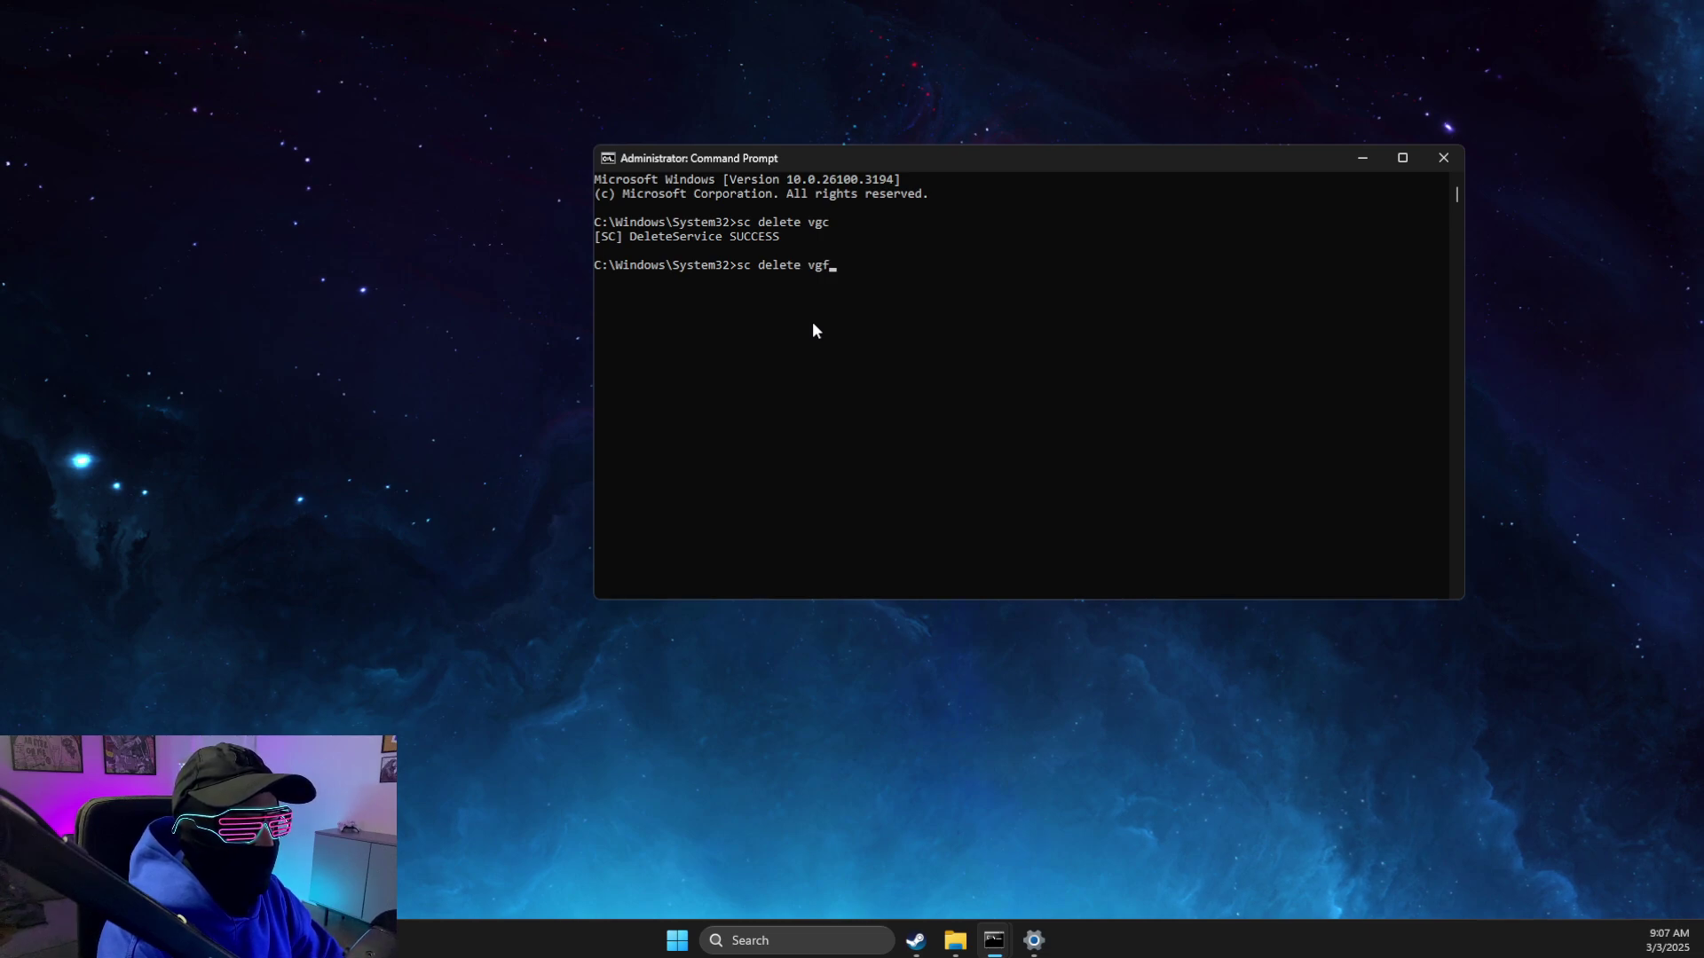
pyautogui.press('Return')
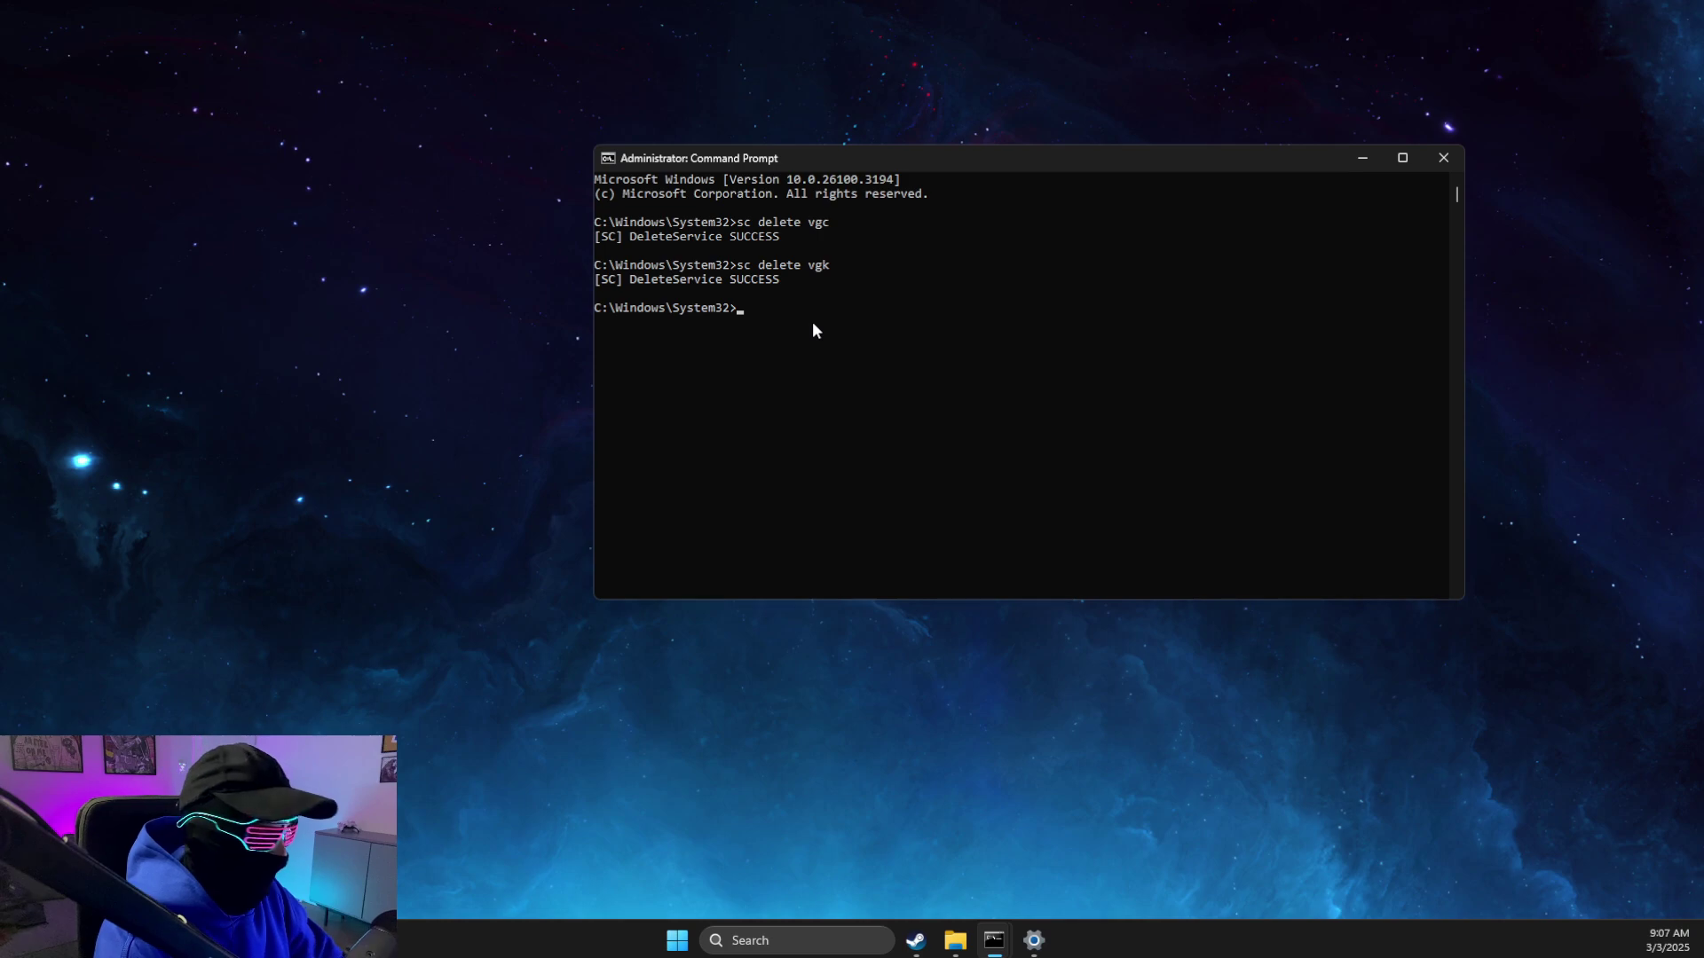
# Run ipconfig /flushdns and netsh winsock reset
pyautogui.write('ipconf')
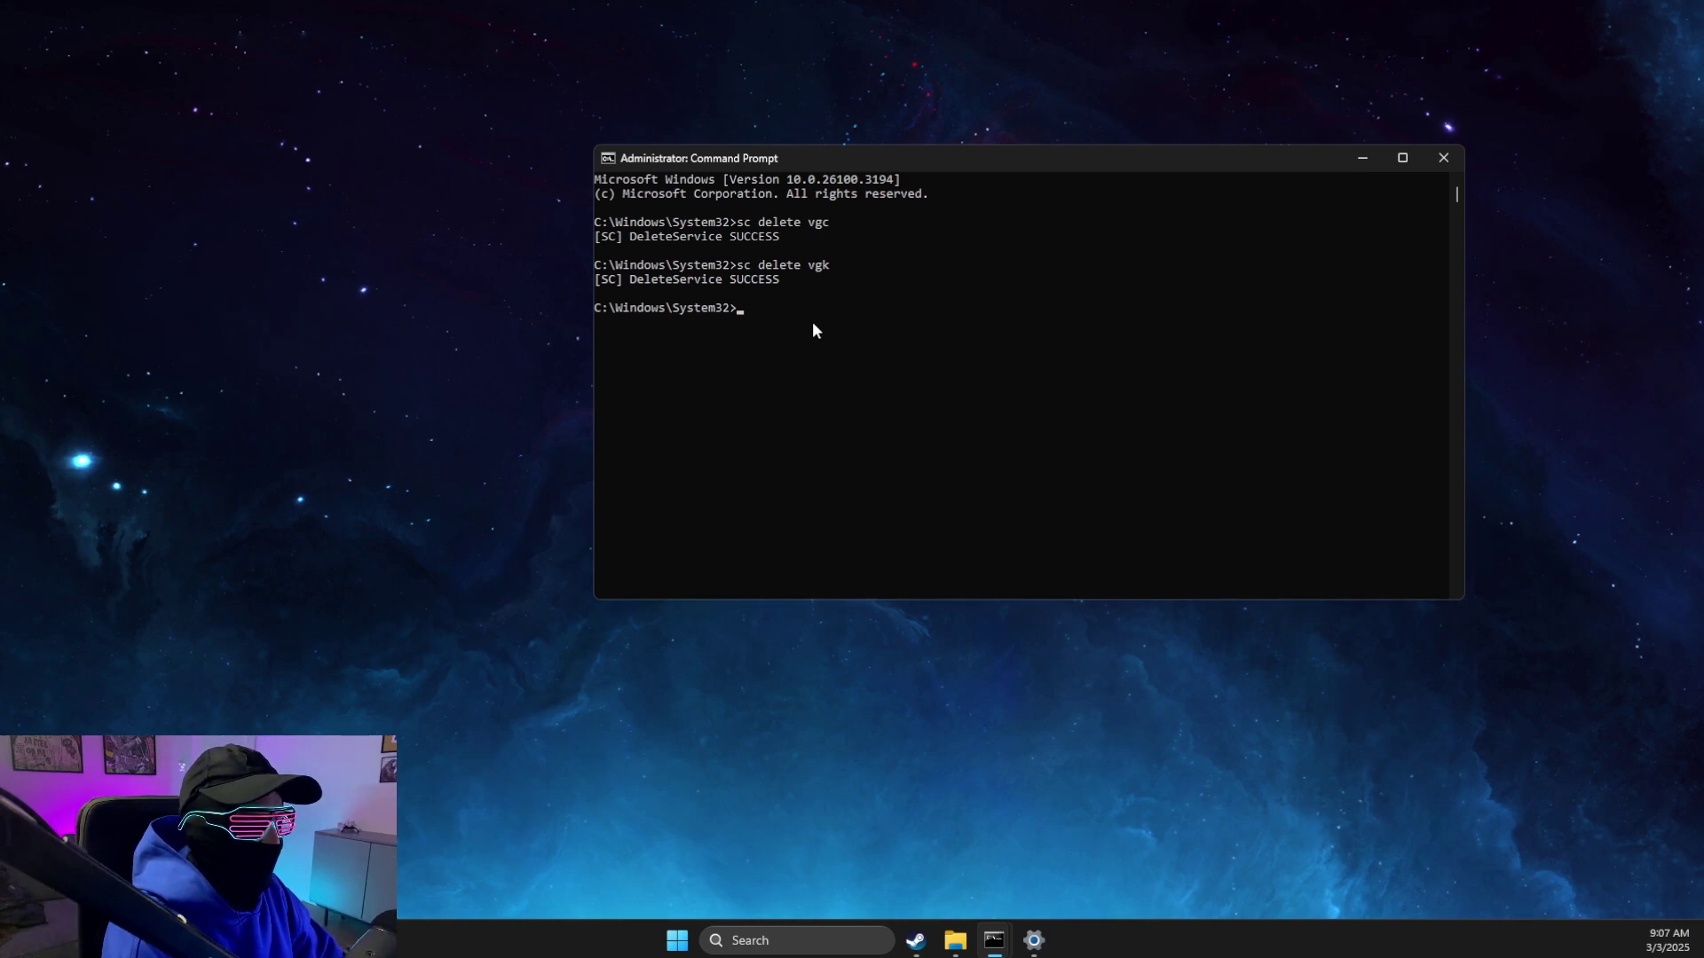
pyautogui.write('ig')
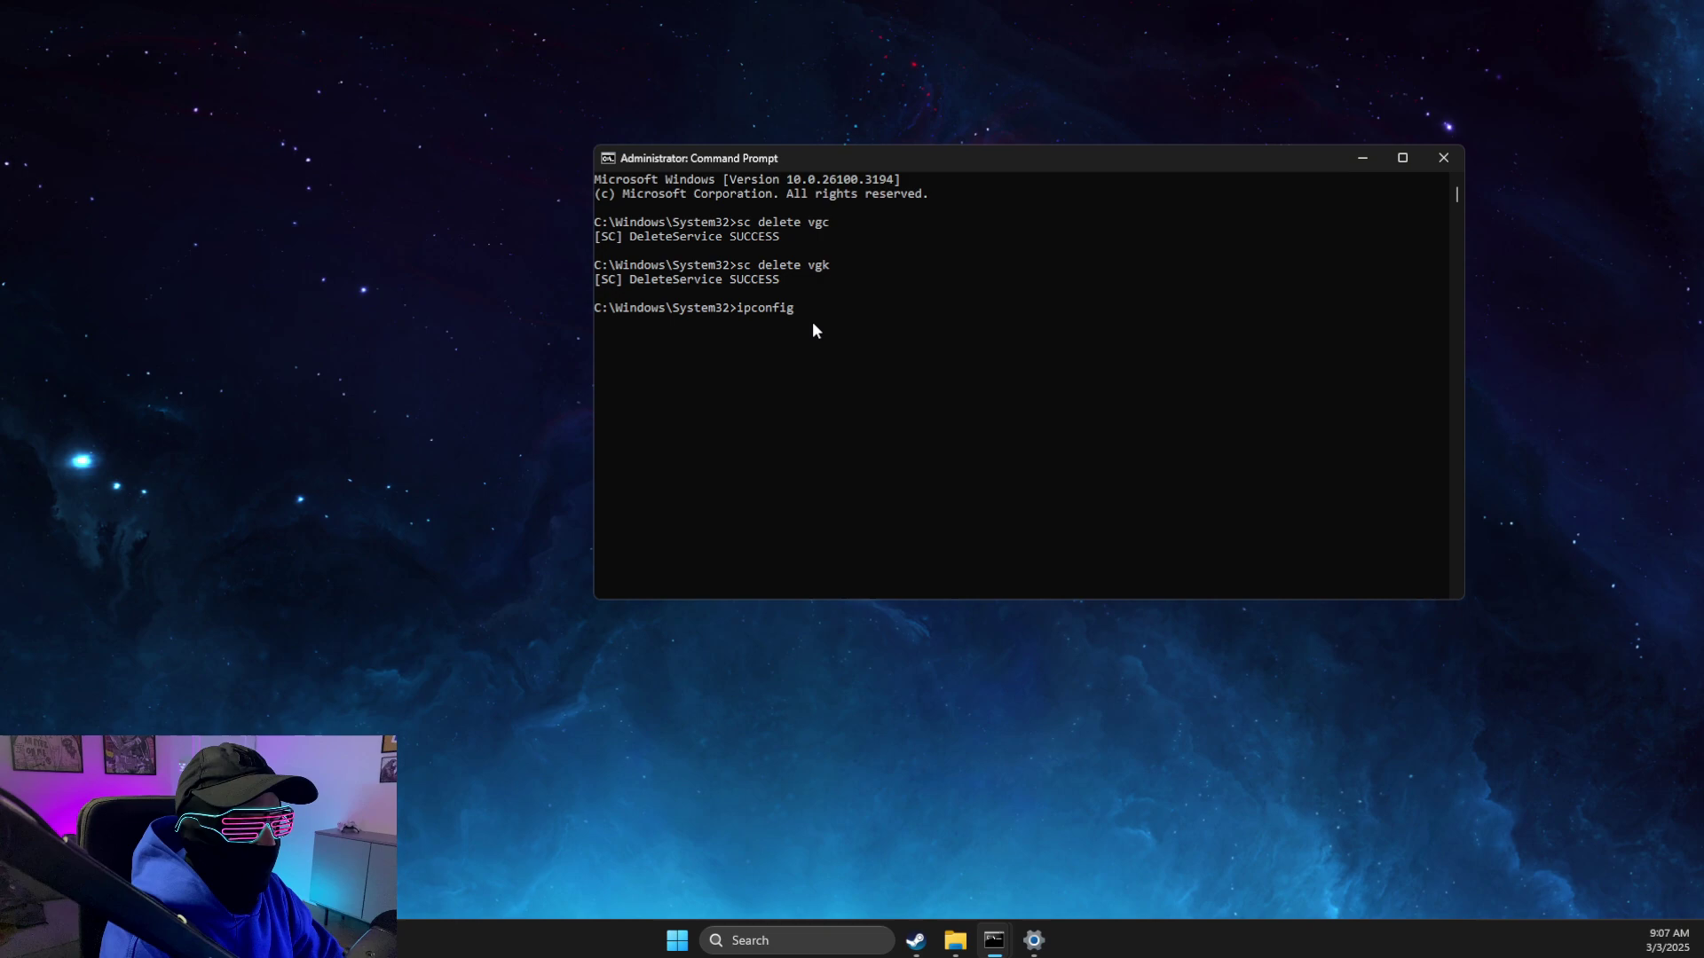
pyautogui.write(' /flu')
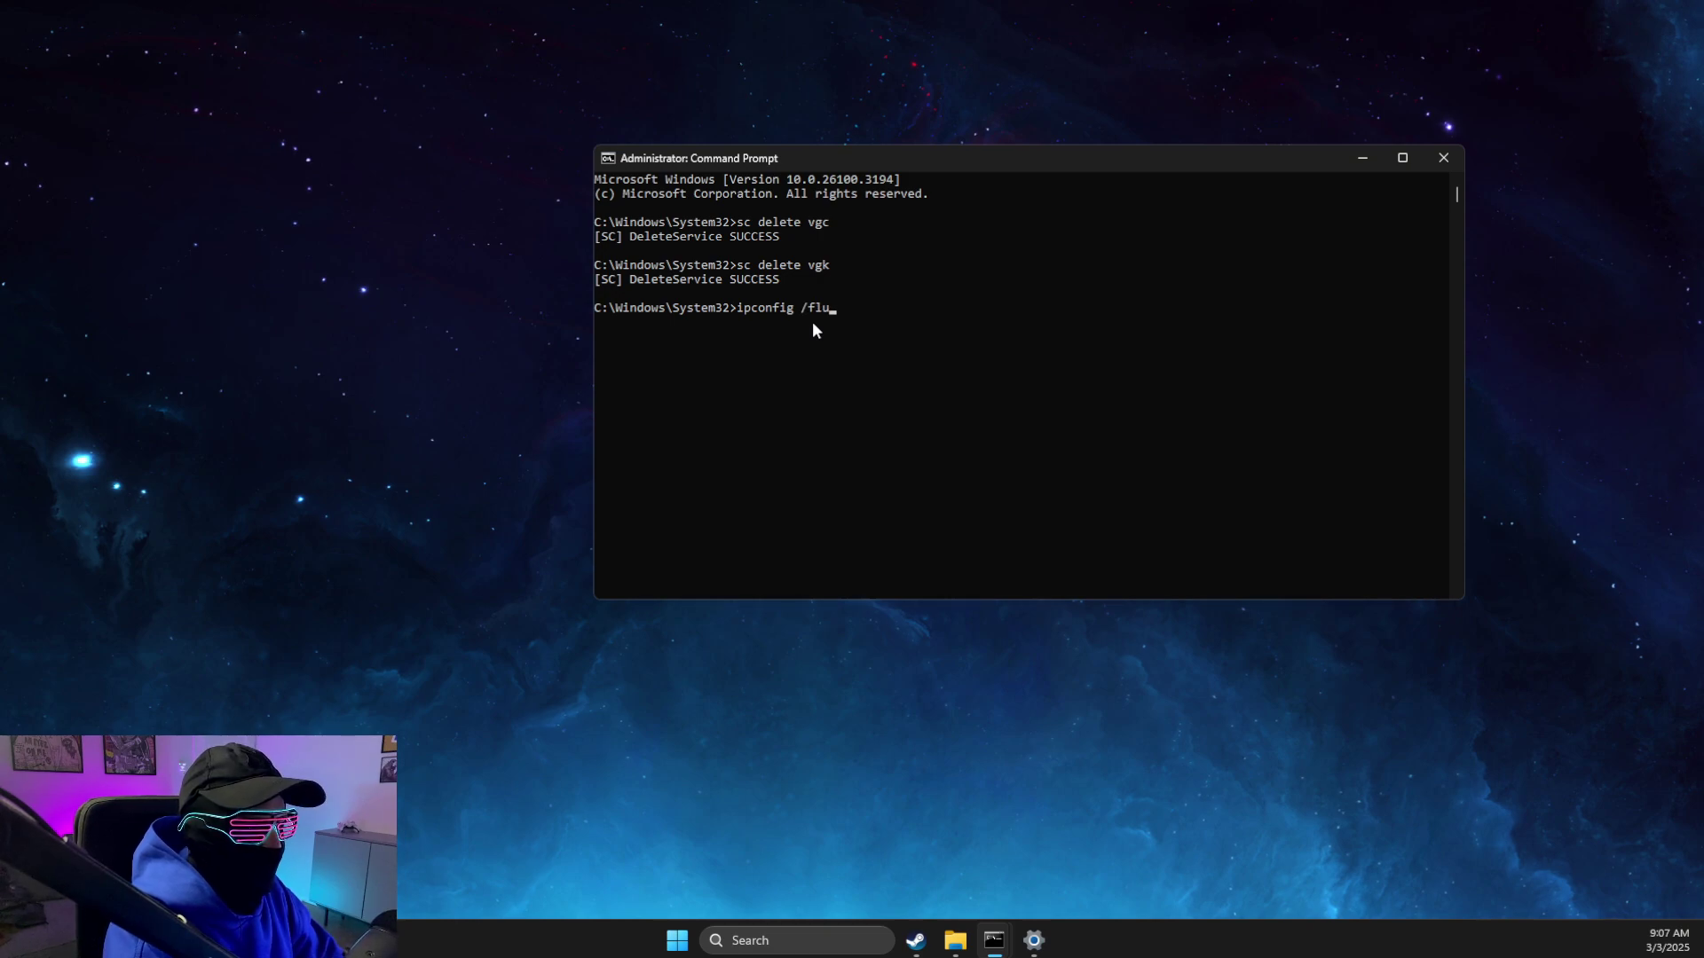
pyautogui.write('shdns')
pyautogui.press('Return')
pyautogui.write('netsh')
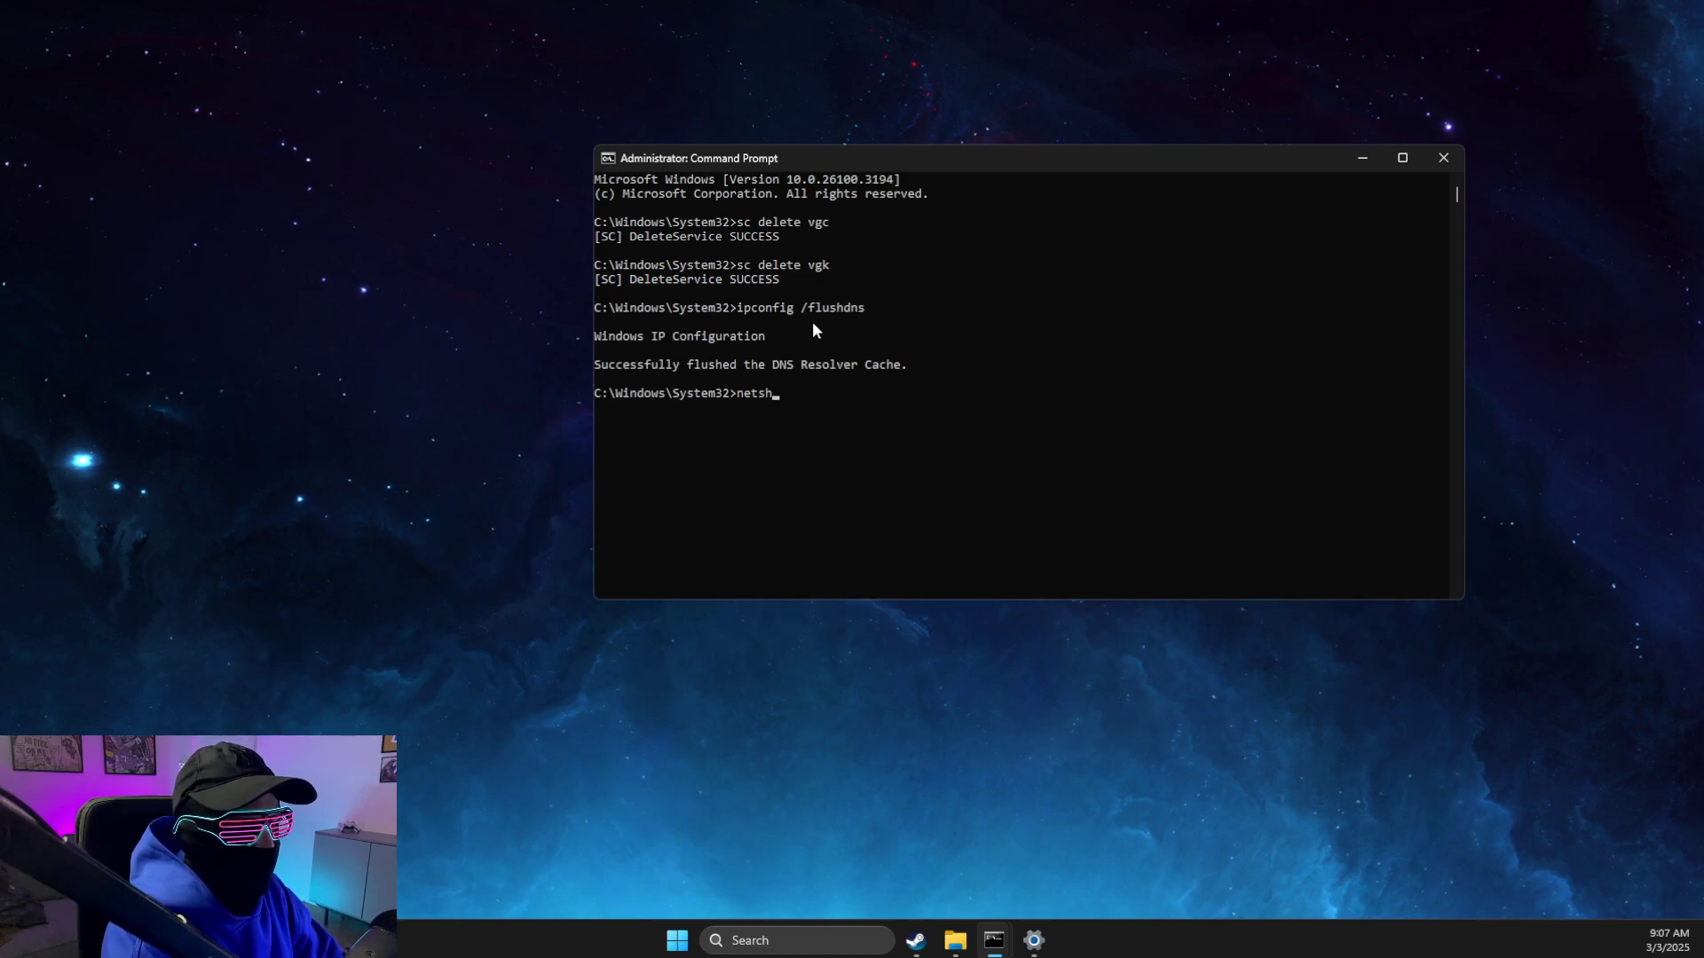
pyautogui.write(' winsock reset')
pyautogui.press('Return')
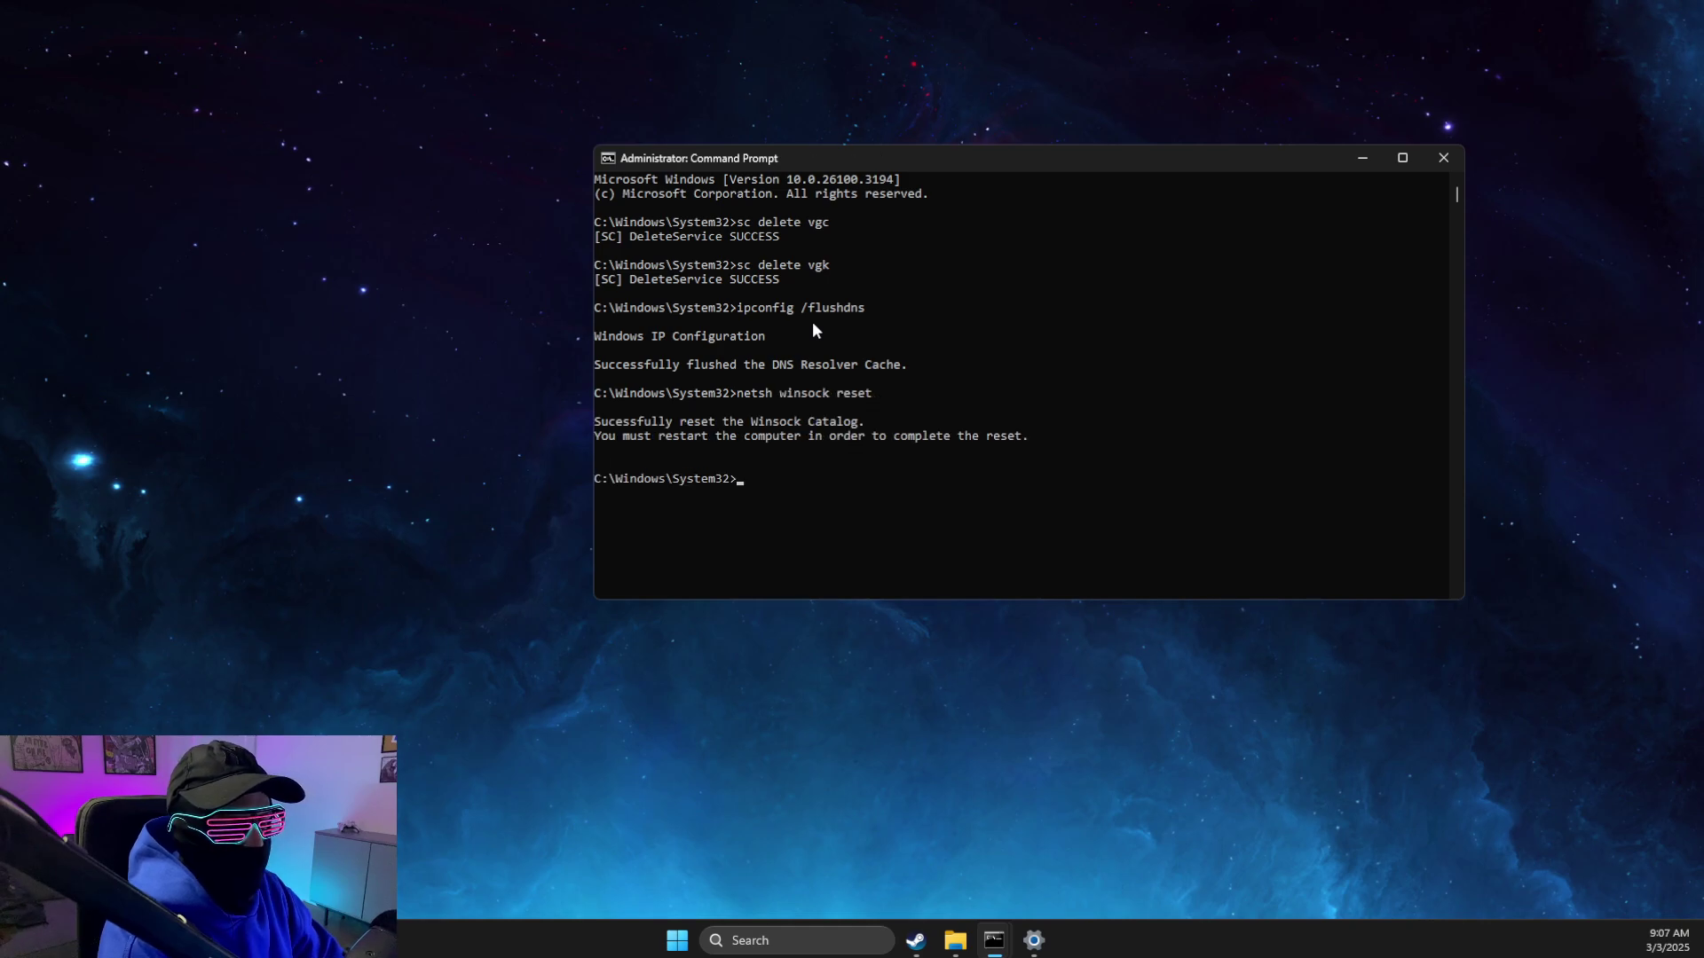
# Close Command Prompt, filter Installed apps by 'vang' and uninstall Riot Vanguard
pyautogui.click(1444, 160)
pyautogui.click(765, 939)
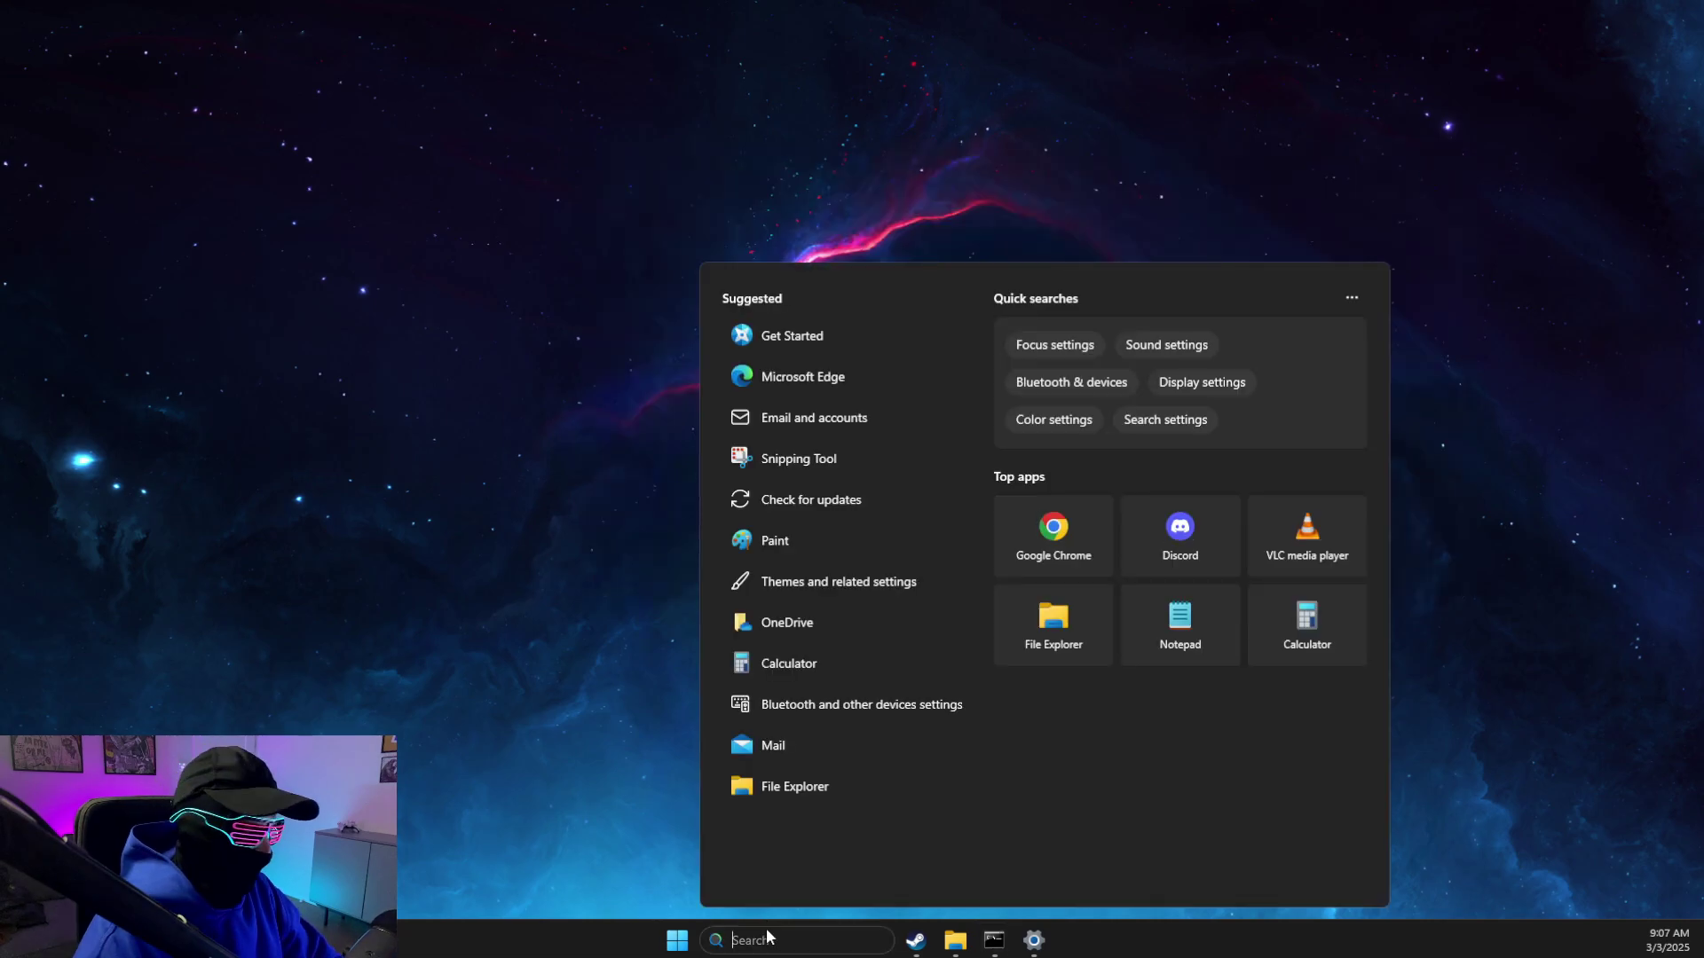
pyautogui.write('install')
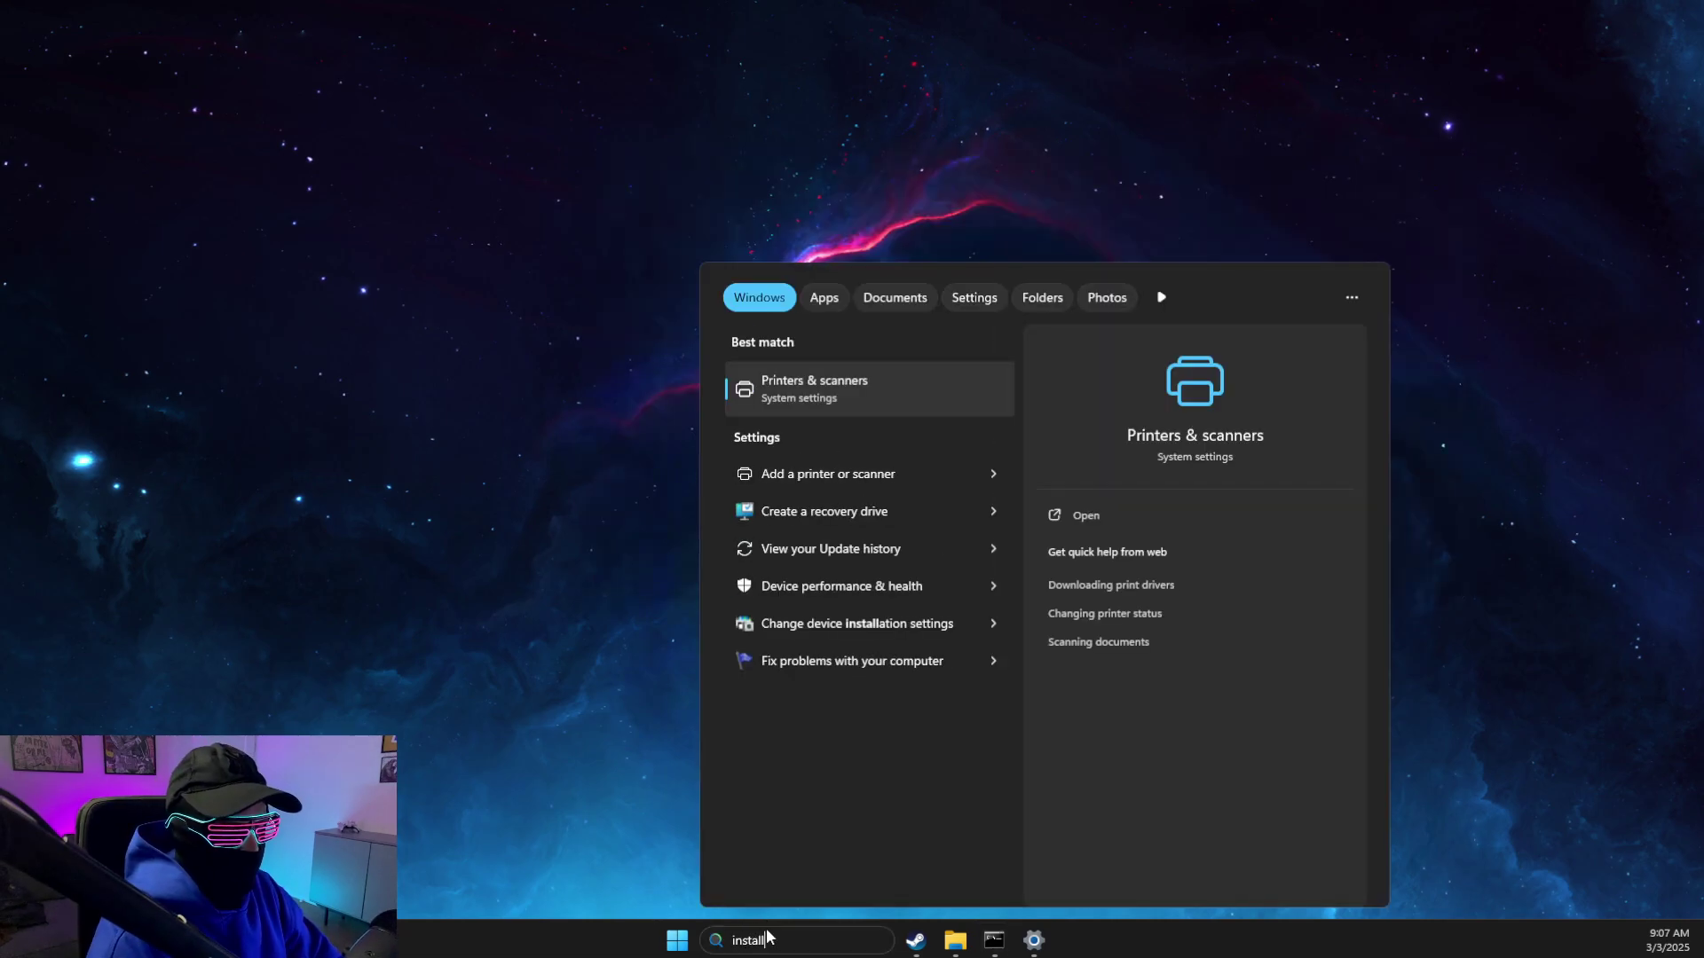
pyautogui.write('ed a')
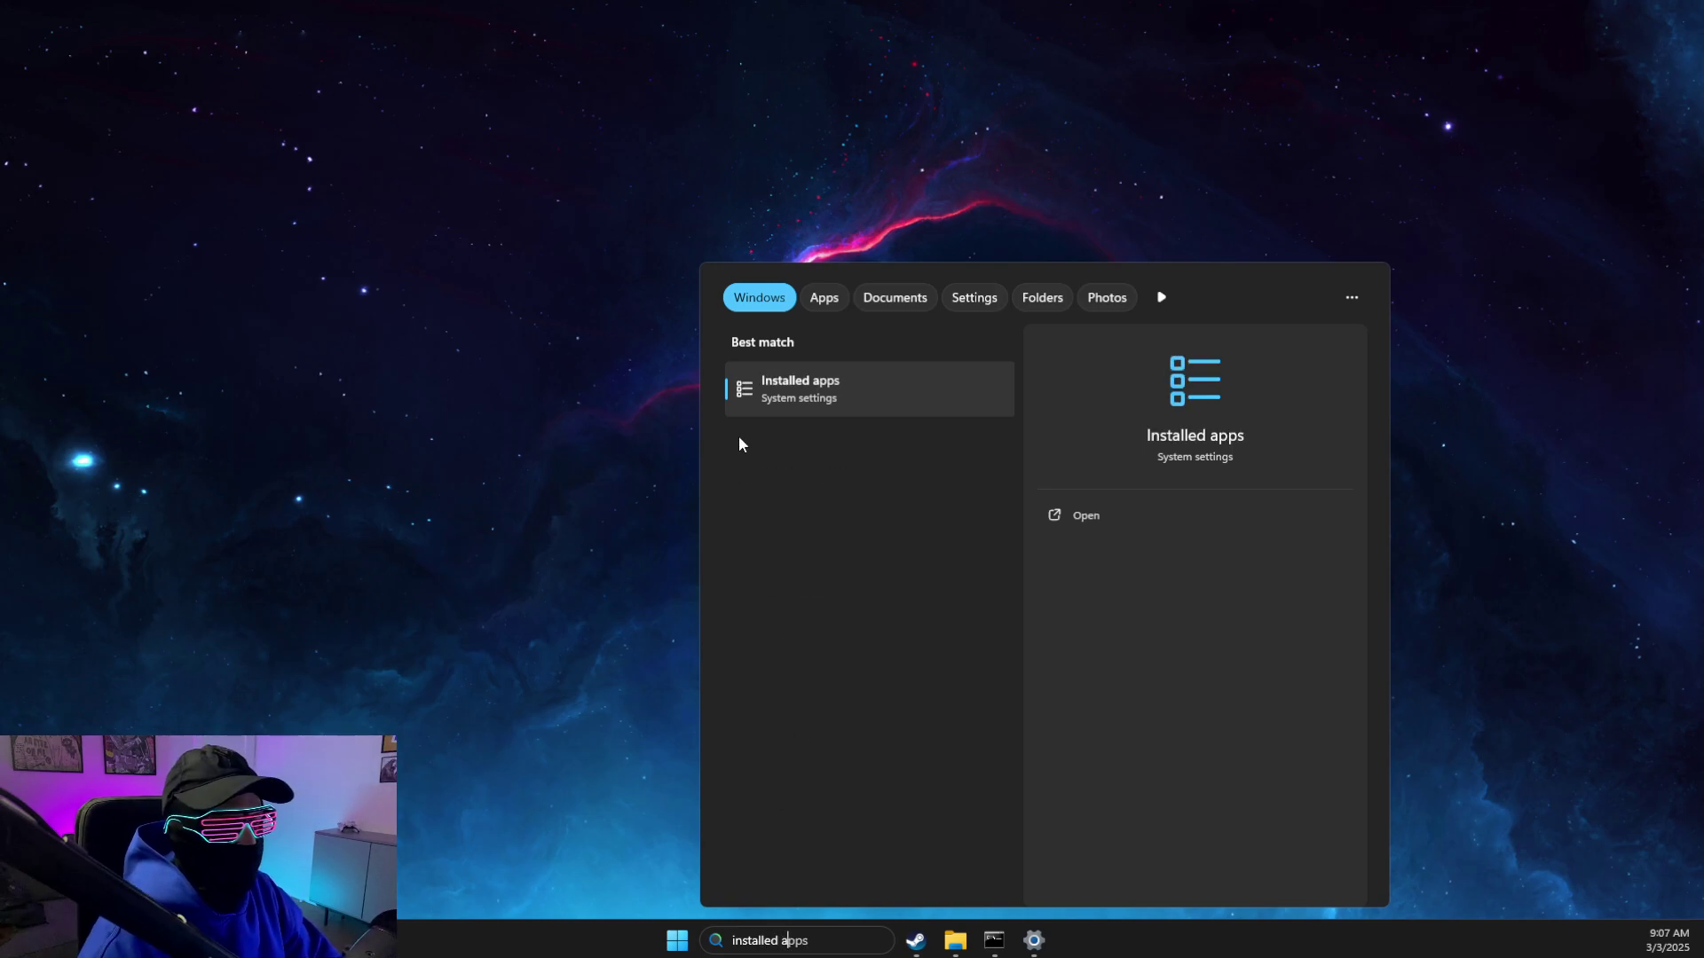
pyautogui.press('Return')
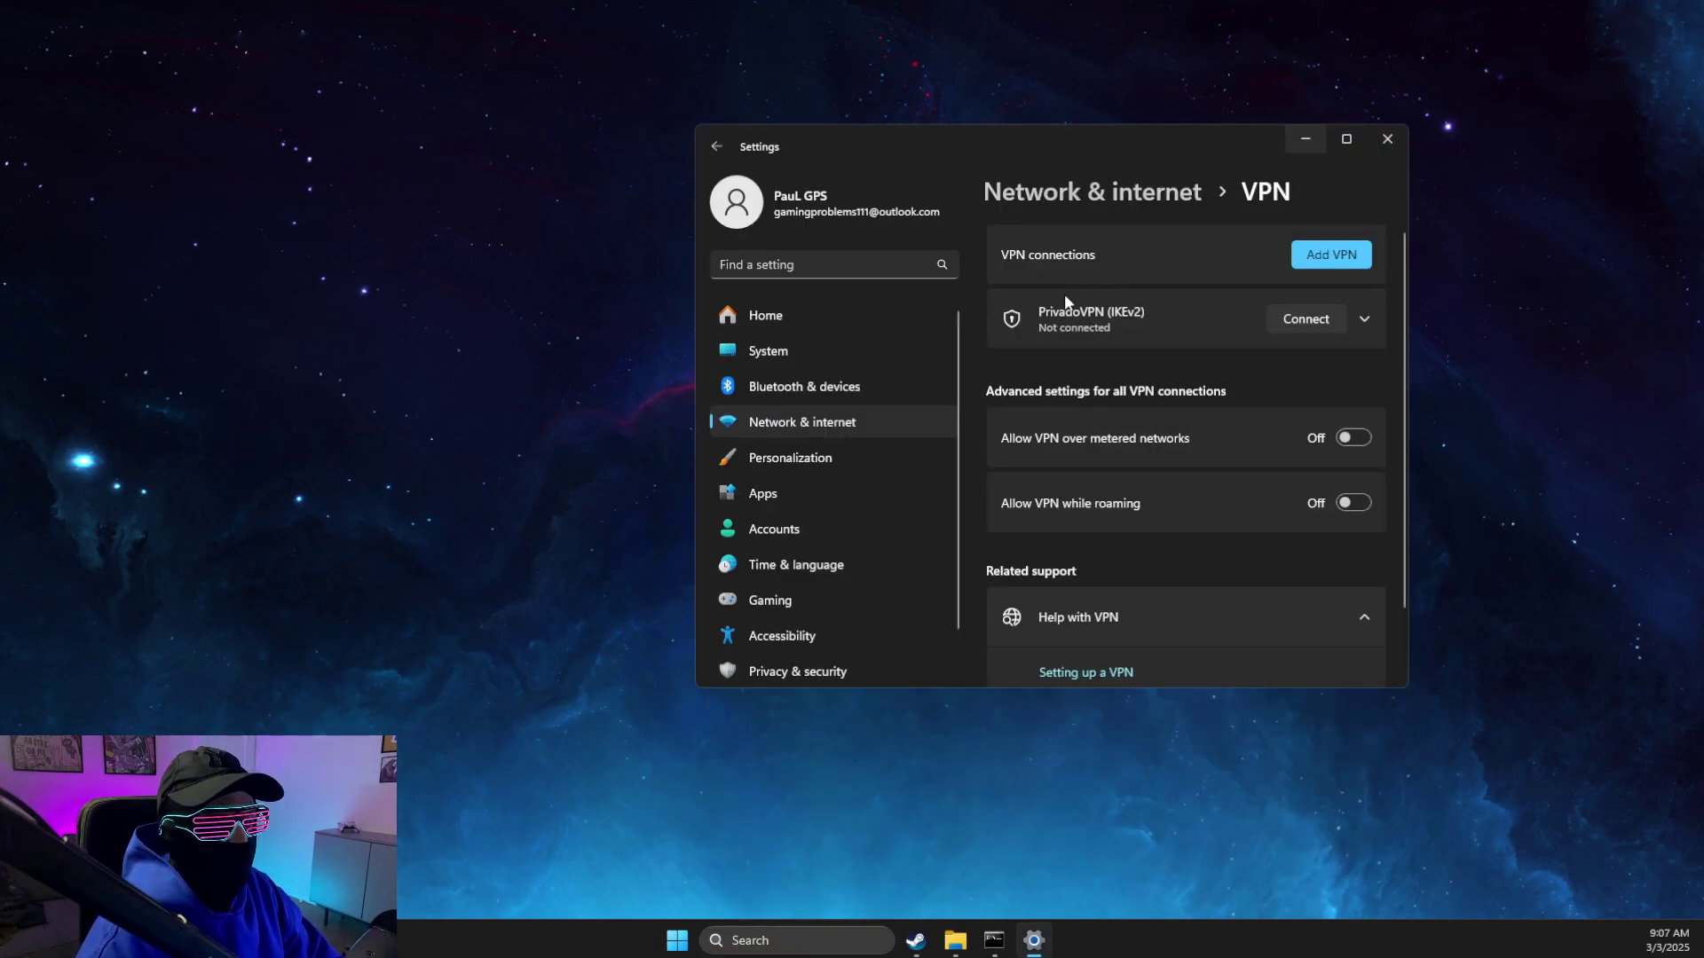
pyautogui.click(1075, 244)
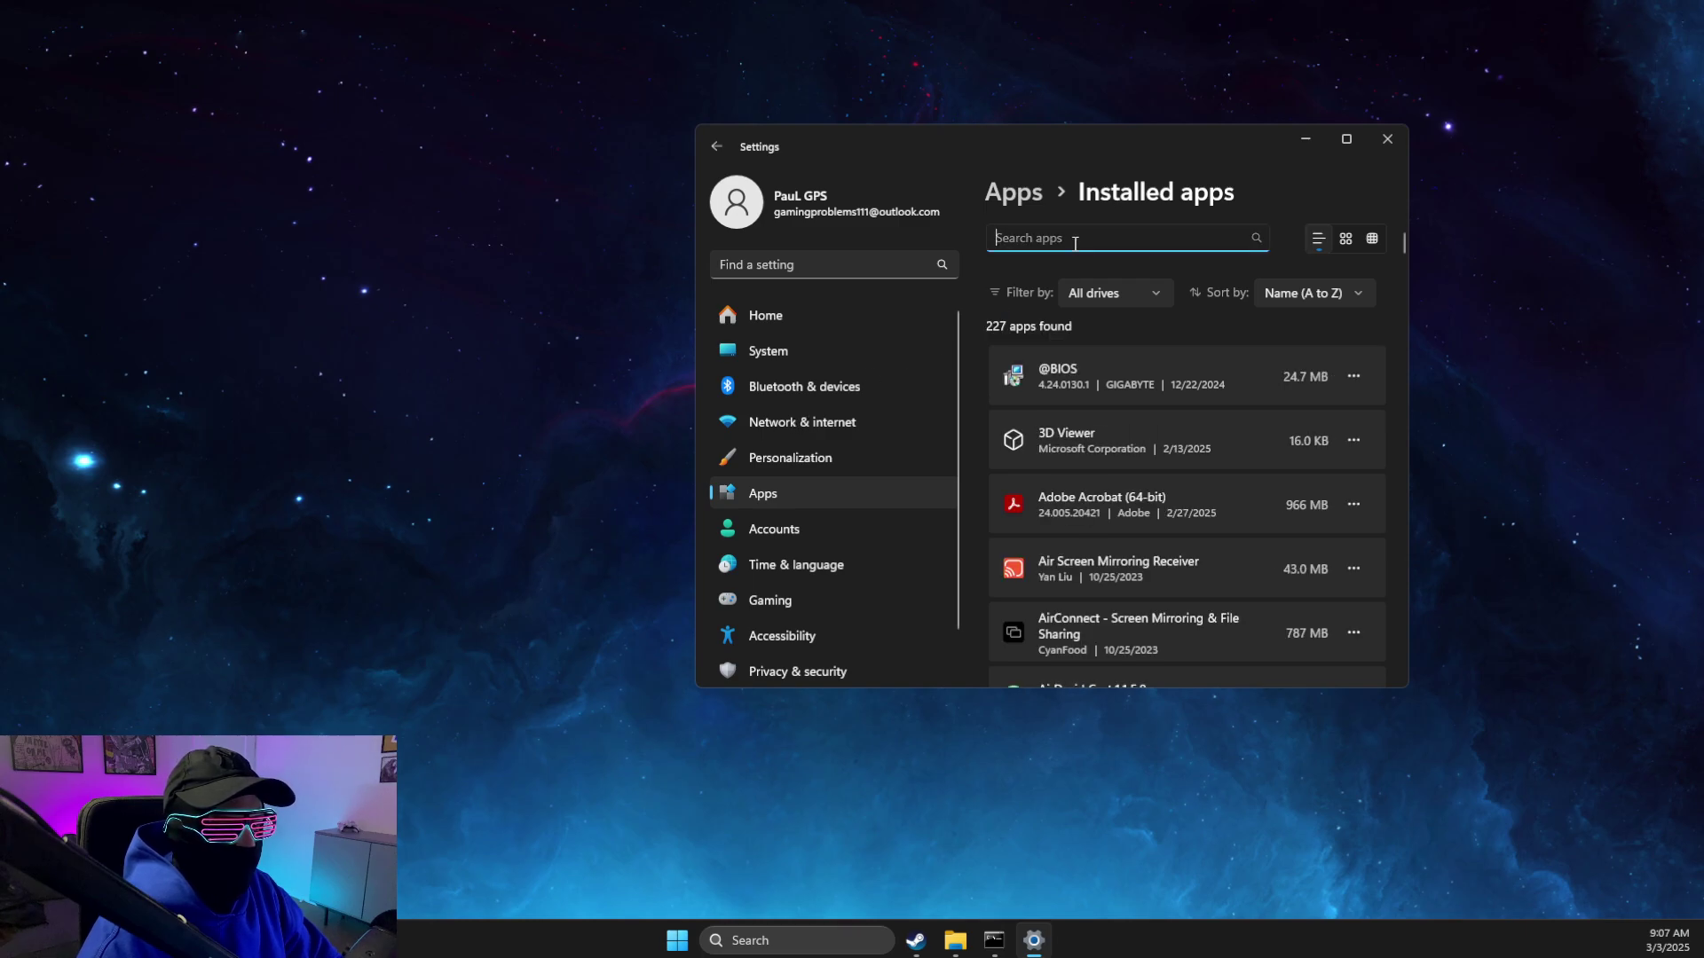
pyautogui.write('vang')
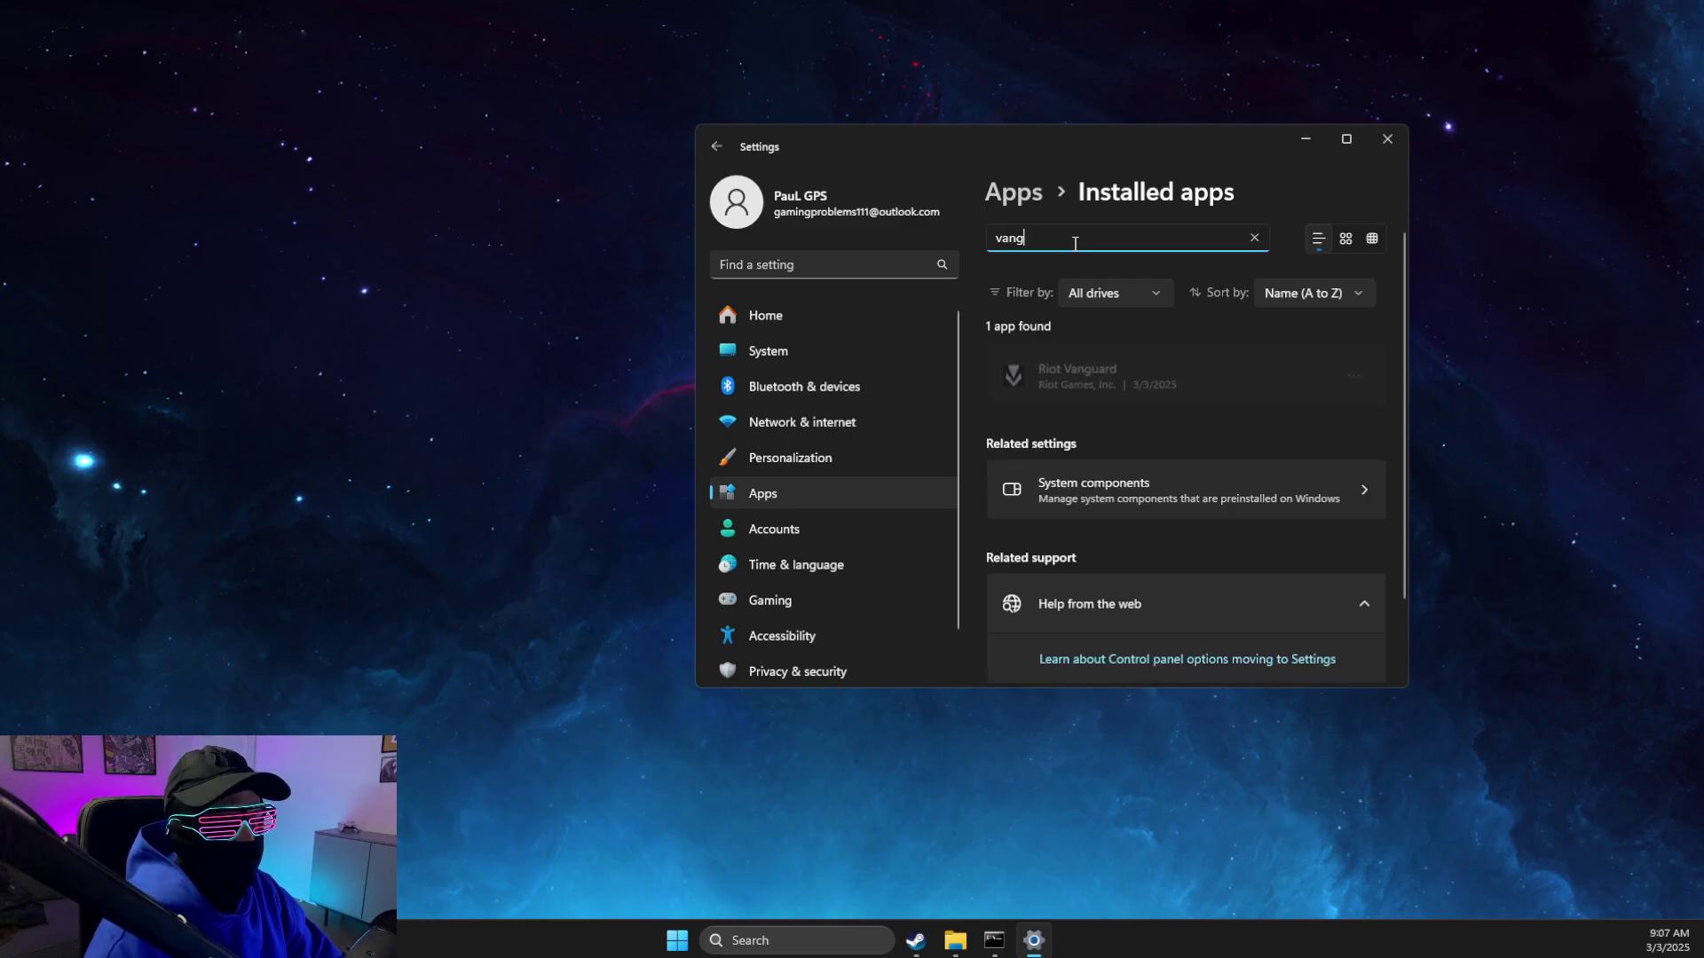
pyautogui.click(1353, 376)
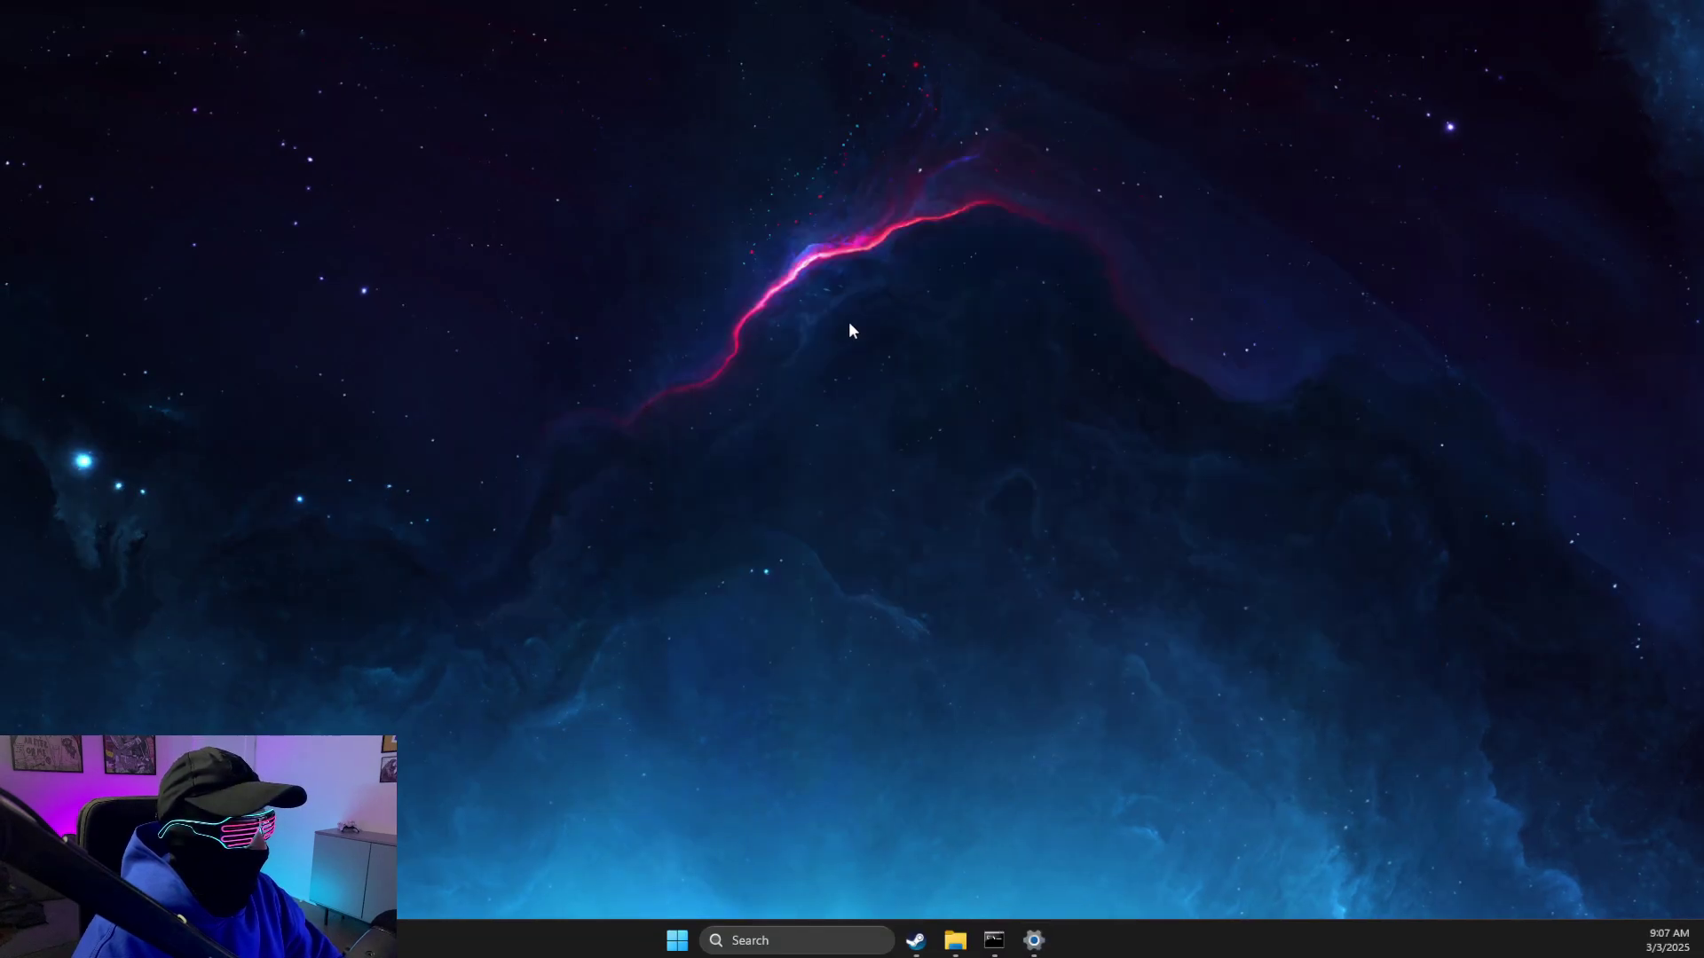
# Bring the Settings window back through search
pyautogui.click(803, 941)
pyautogui.write('se')
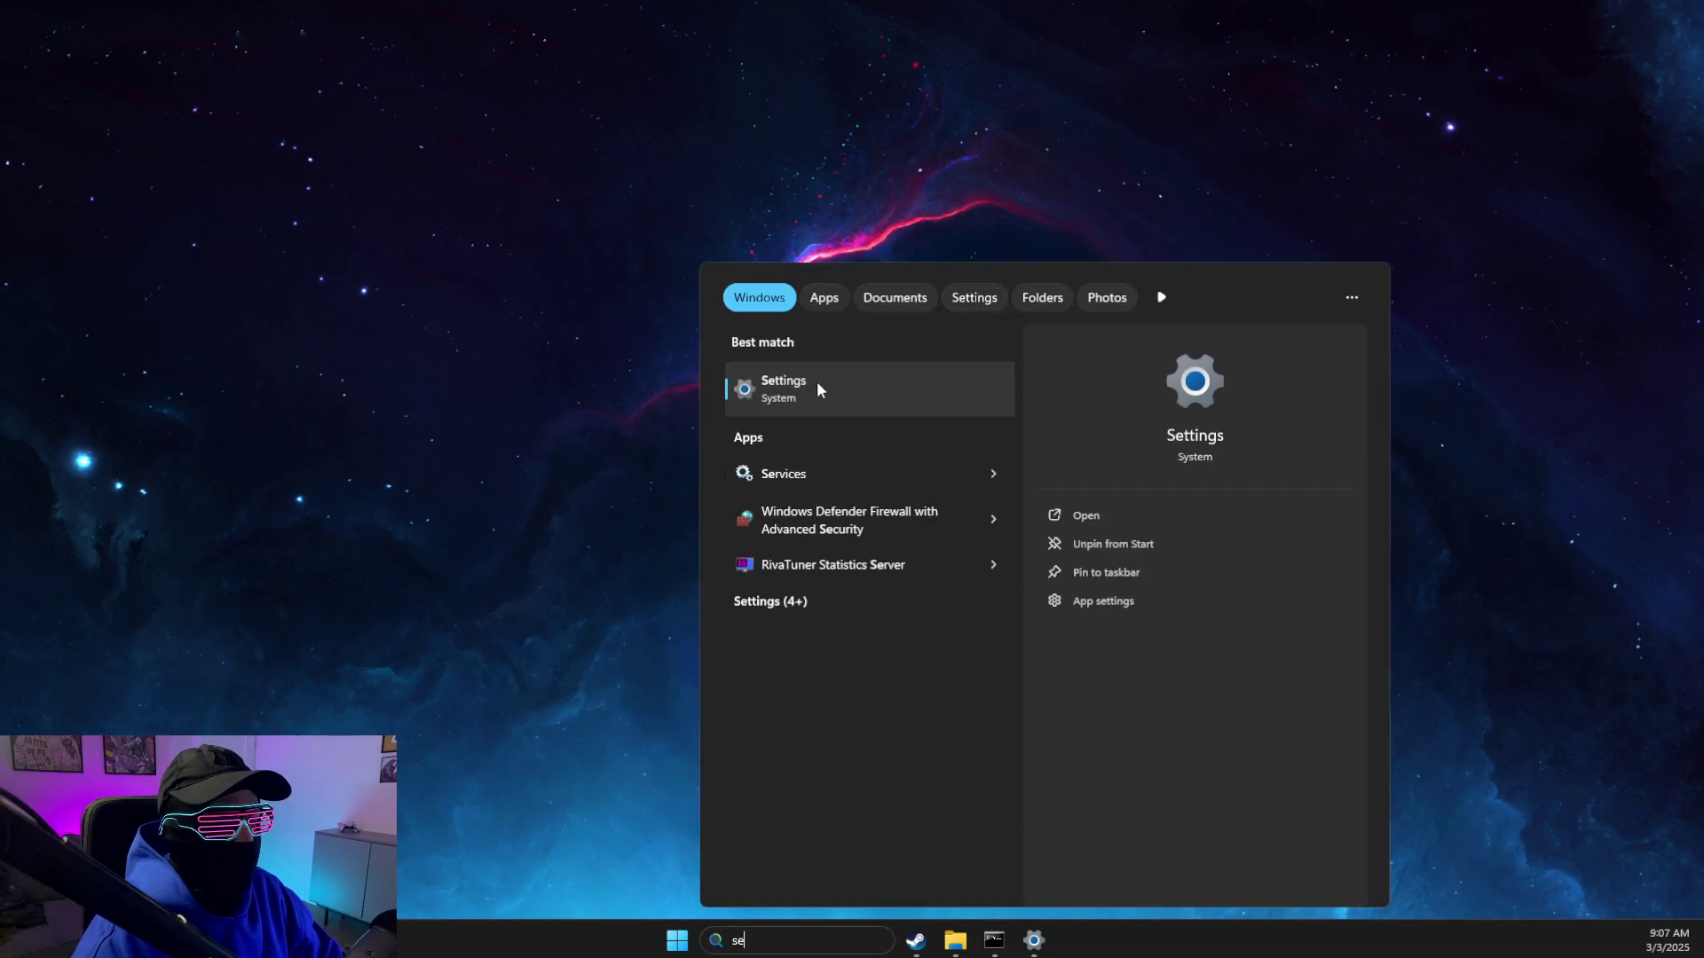
pyautogui.click(801, 390)
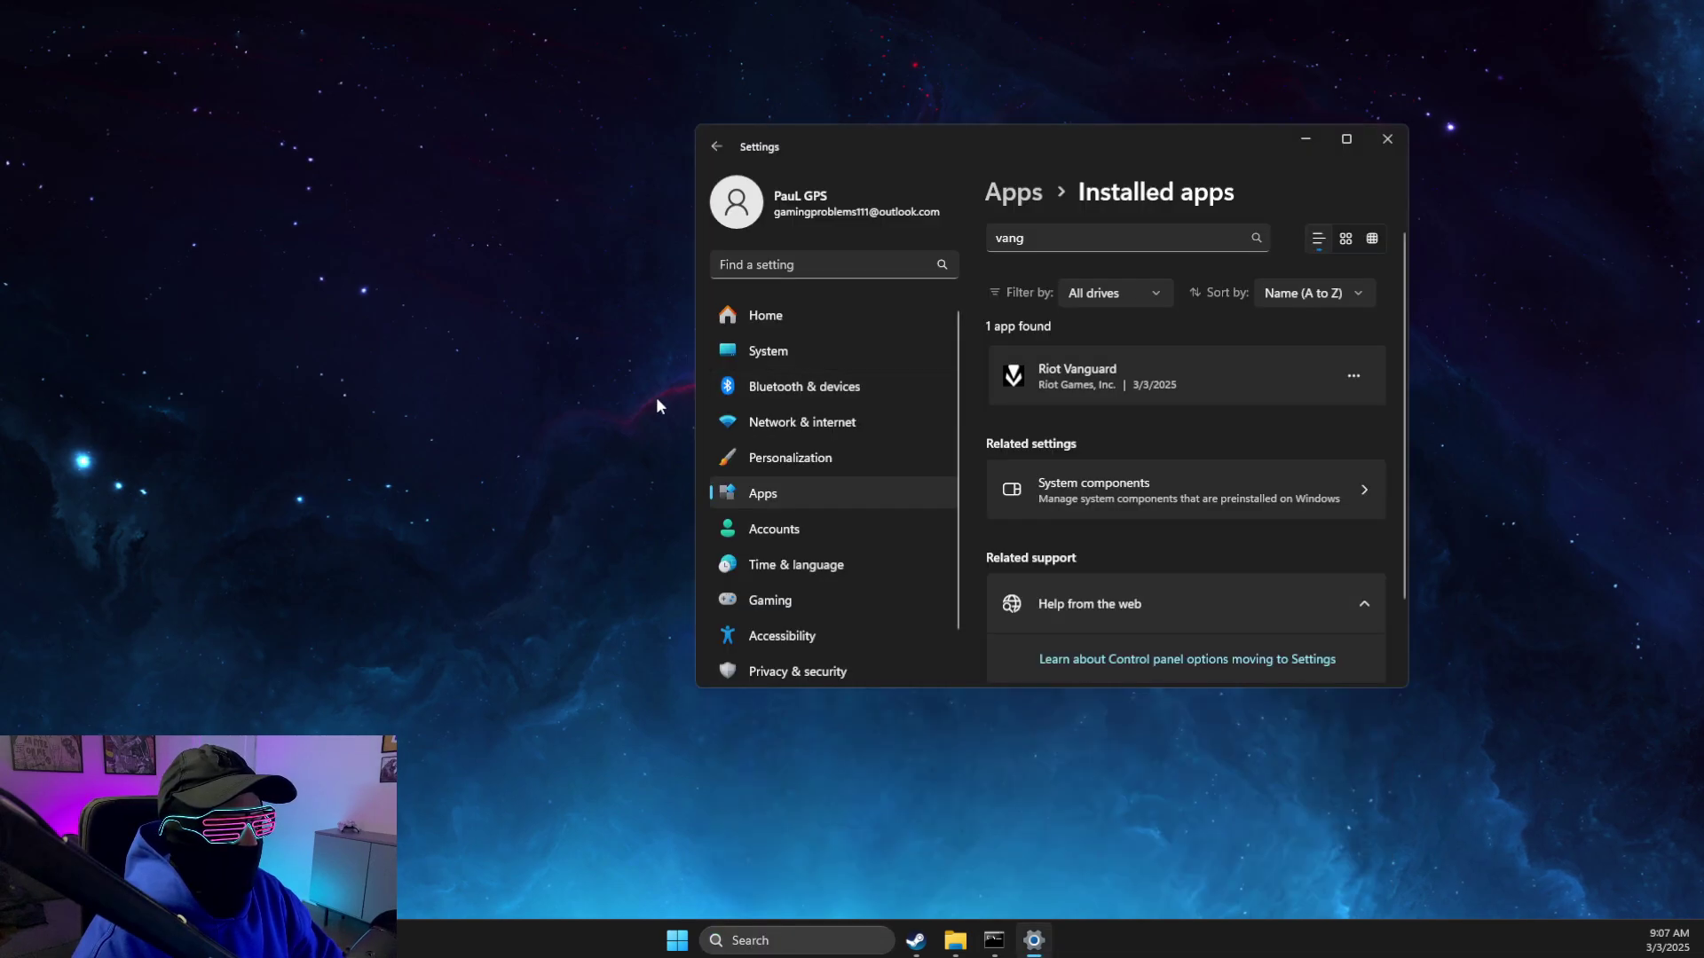
# Visit Advanced network settings > Network reset, then return to the Network & internet page
pyautogui.click(786, 422)
pyautogui.scroll(-2, 1208, 490)
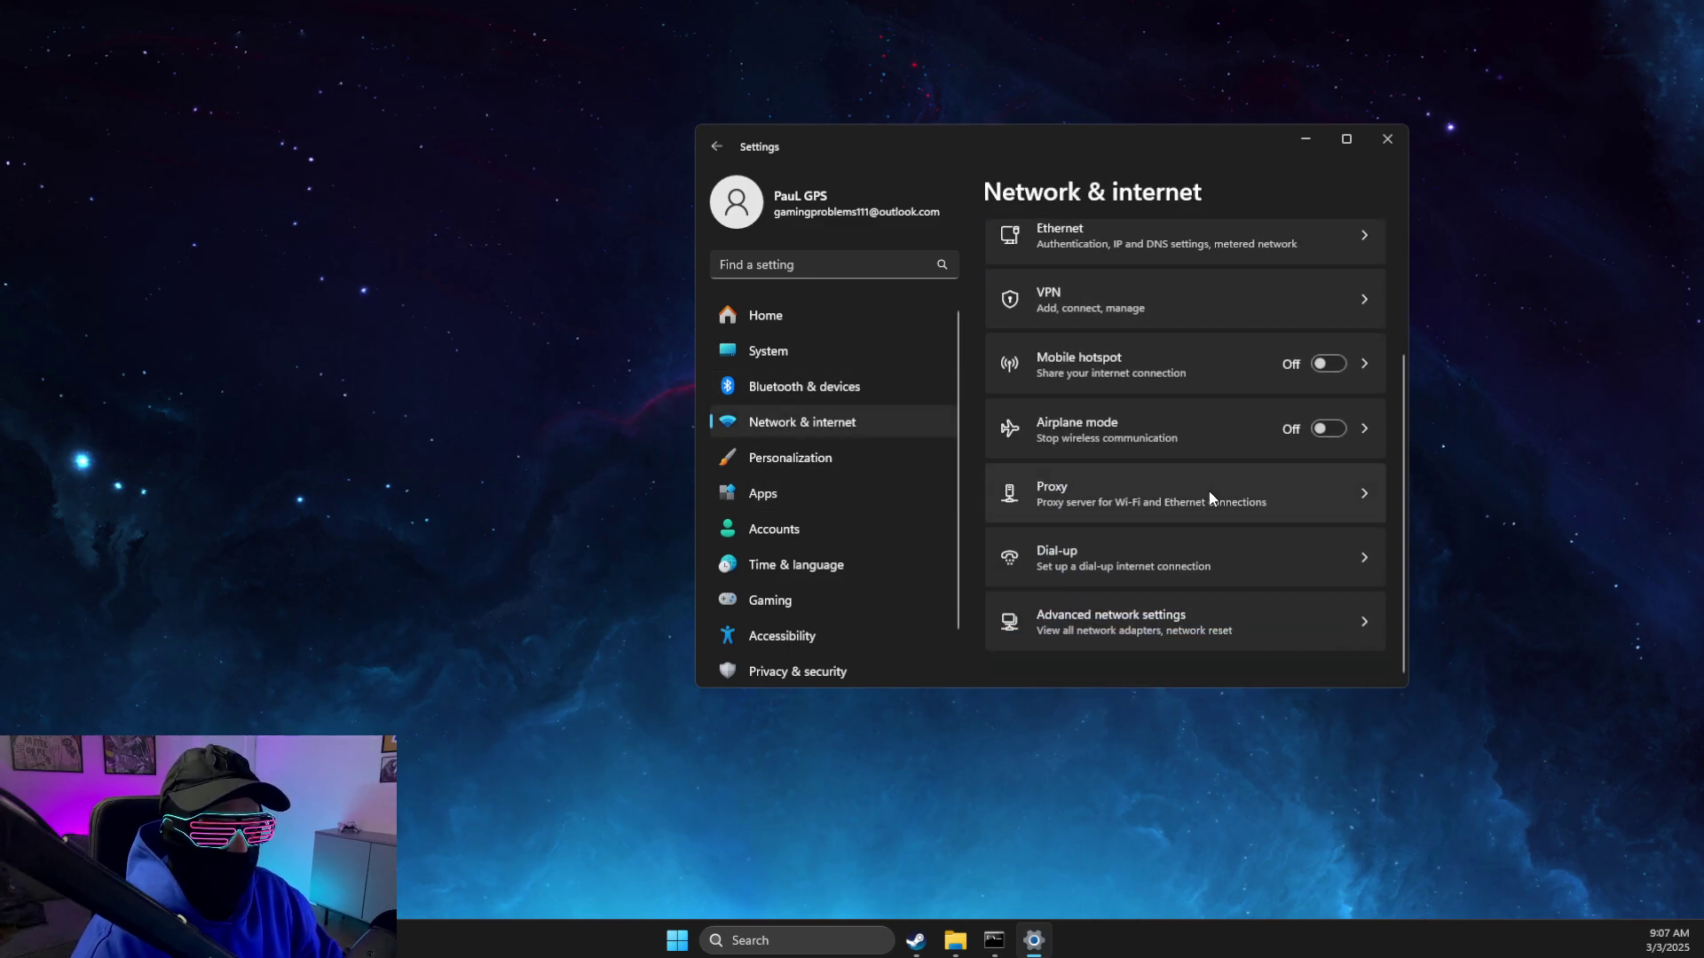
pyautogui.click(1098, 623)
pyautogui.scroll(-5, 1120, 470)
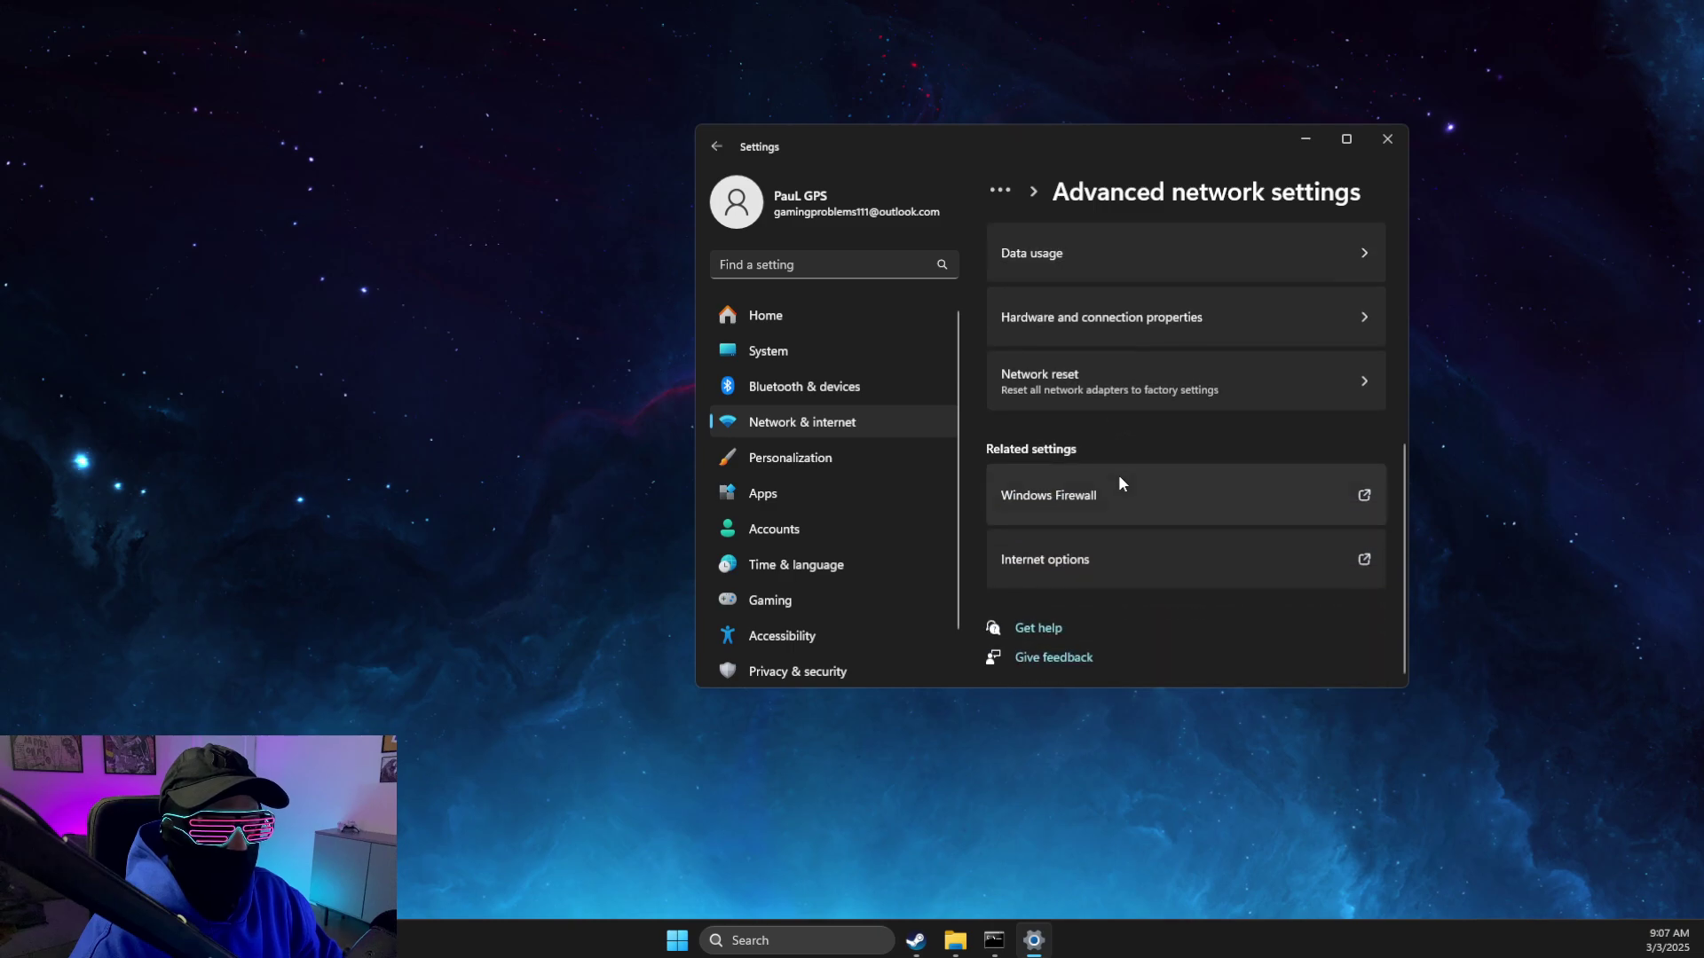
pyautogui.click(1318, 390)
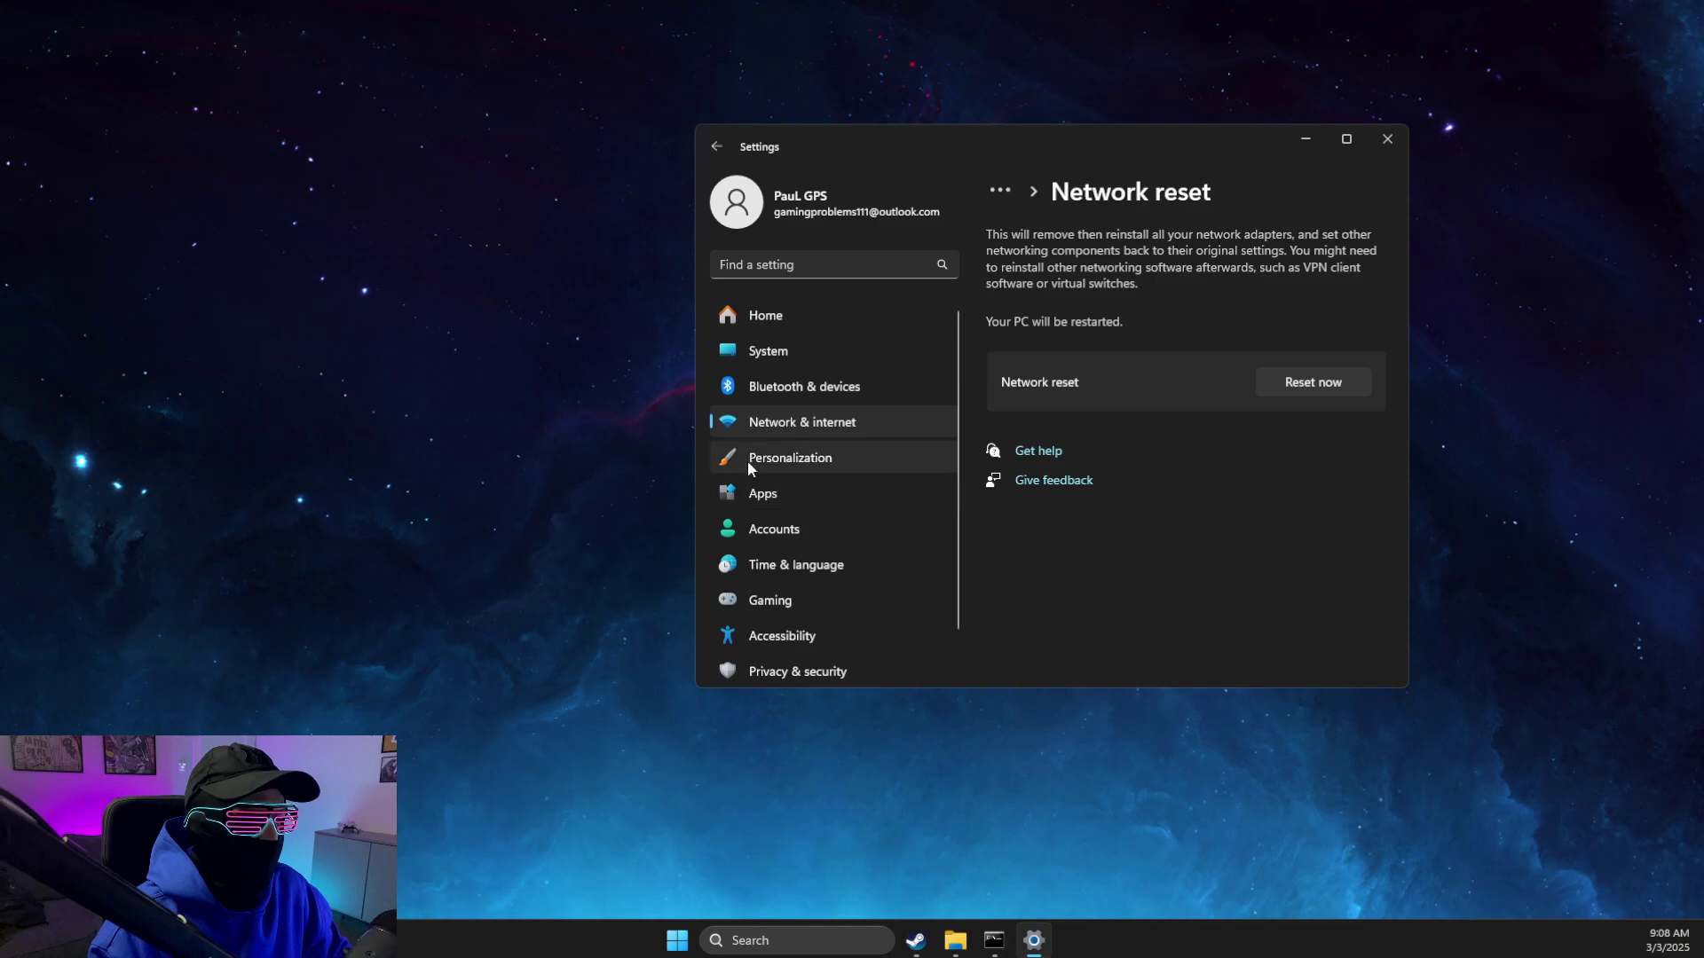
pyautogui.click(761, 423)
# Check the Ethernet adapter's IPv4 DNS servers (8.8.8.8, 8.8.4.4) and cancel both dialogs unchanged
pyautogui.scroll(-2, 1090, 394)
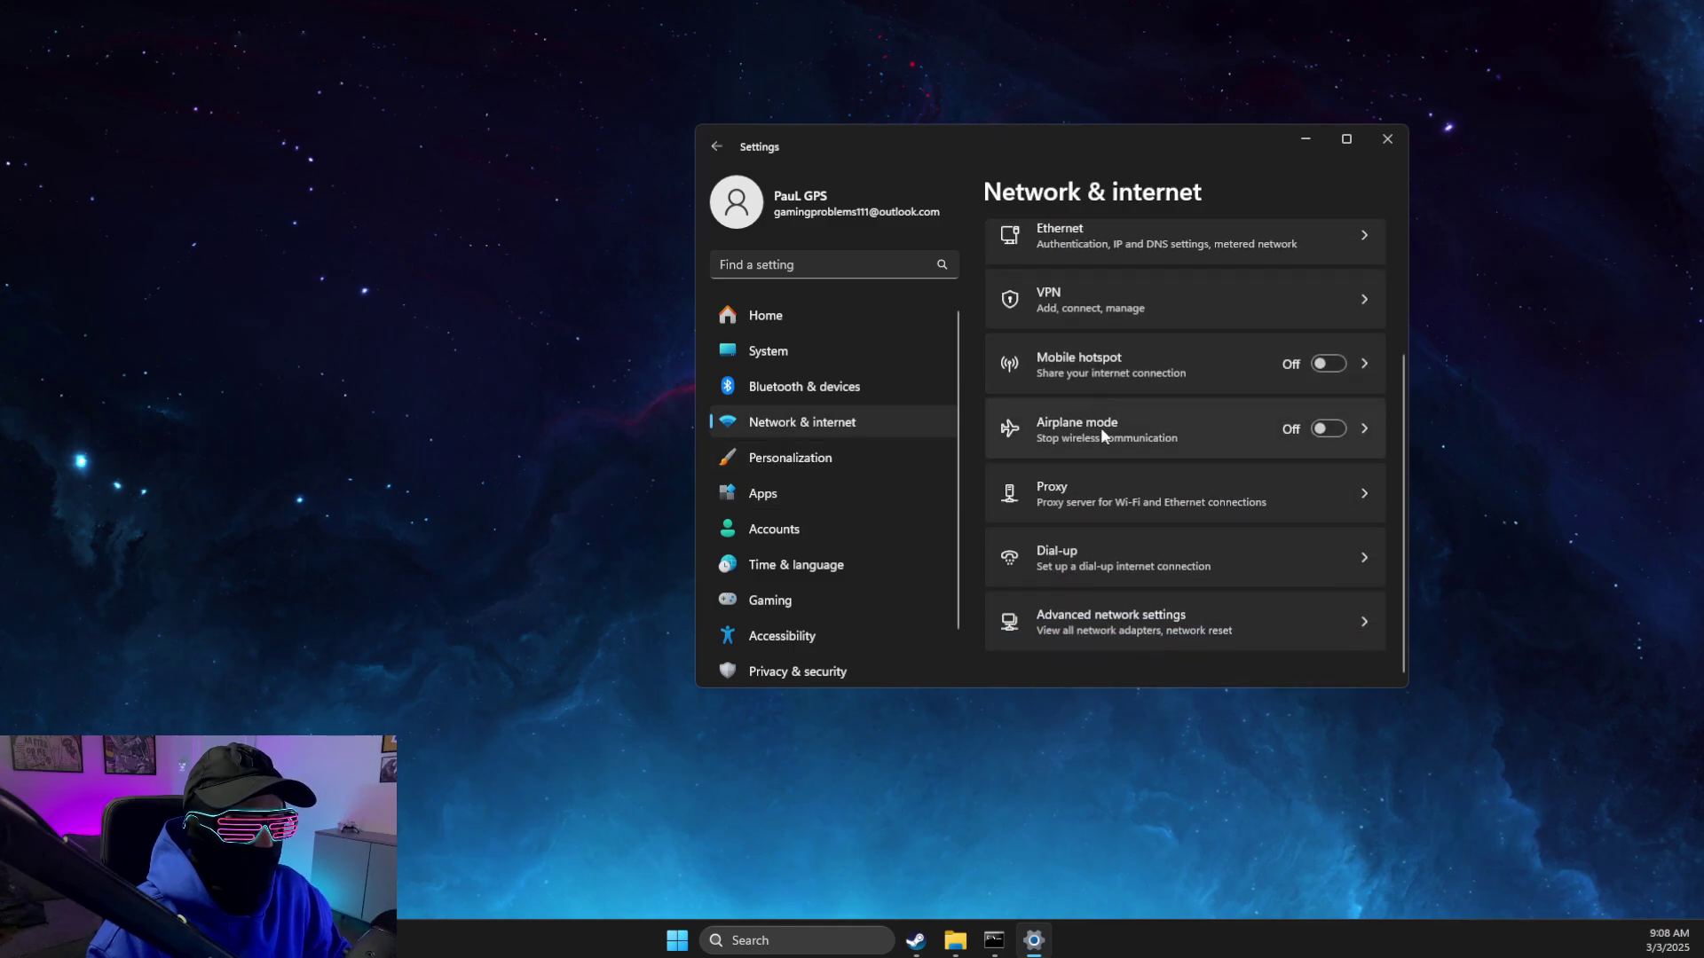
pyautogui.click(1111, 621)
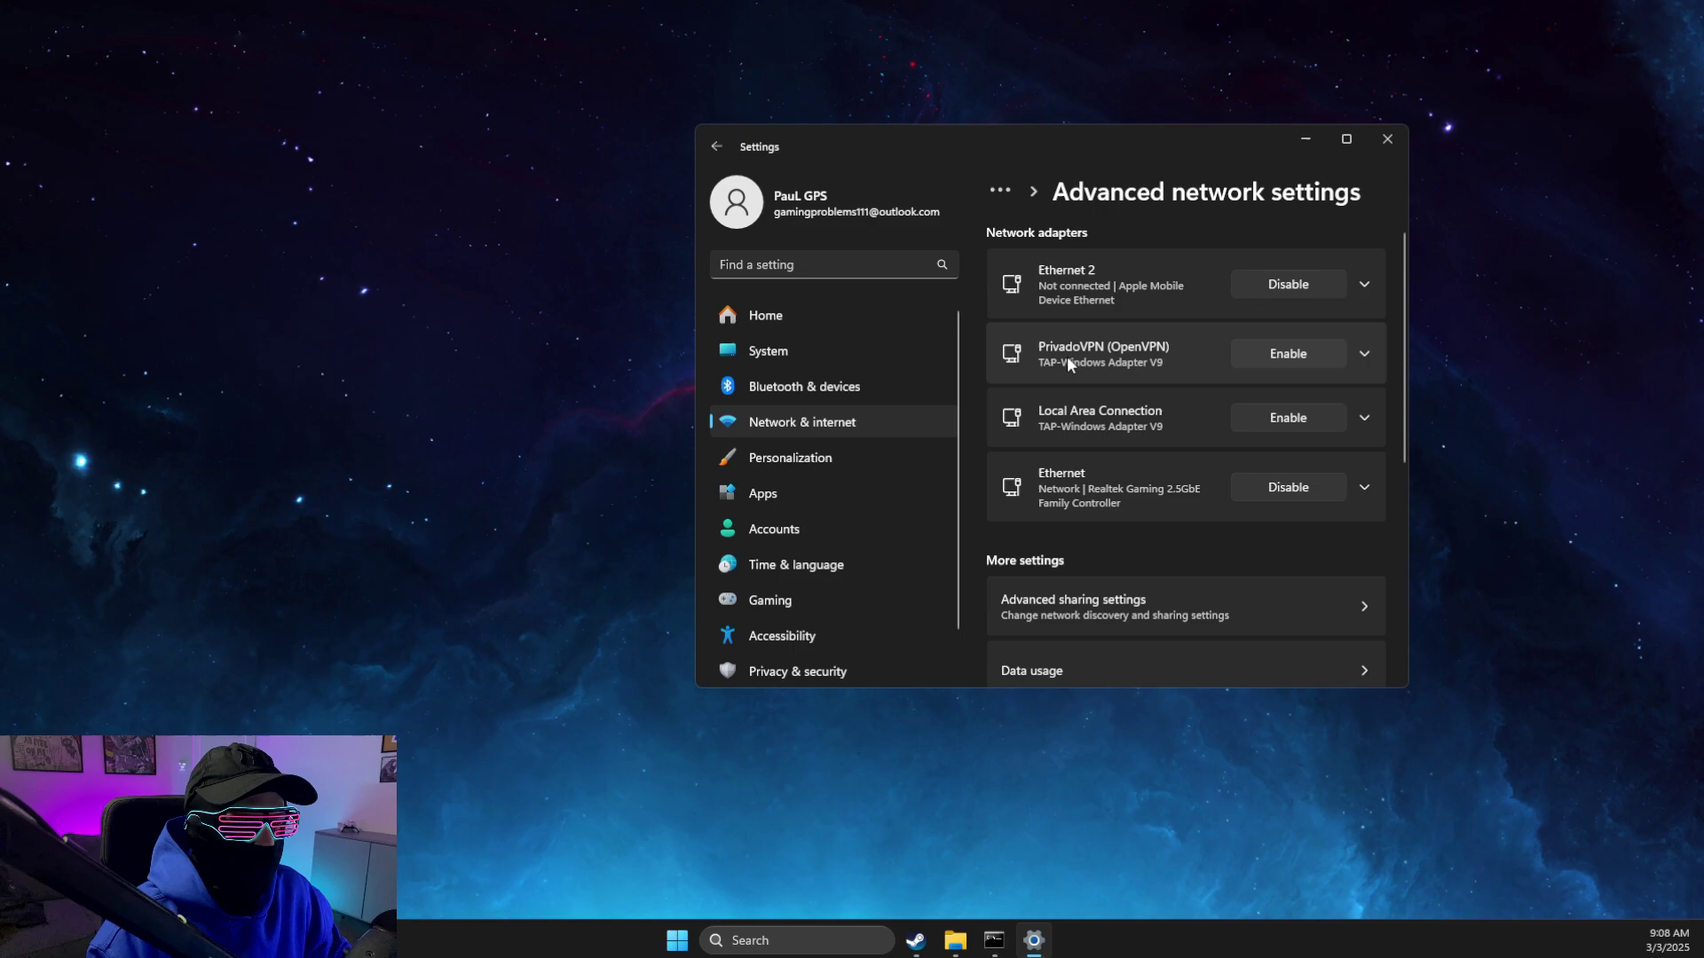
pyautogui.click(1363, 489)
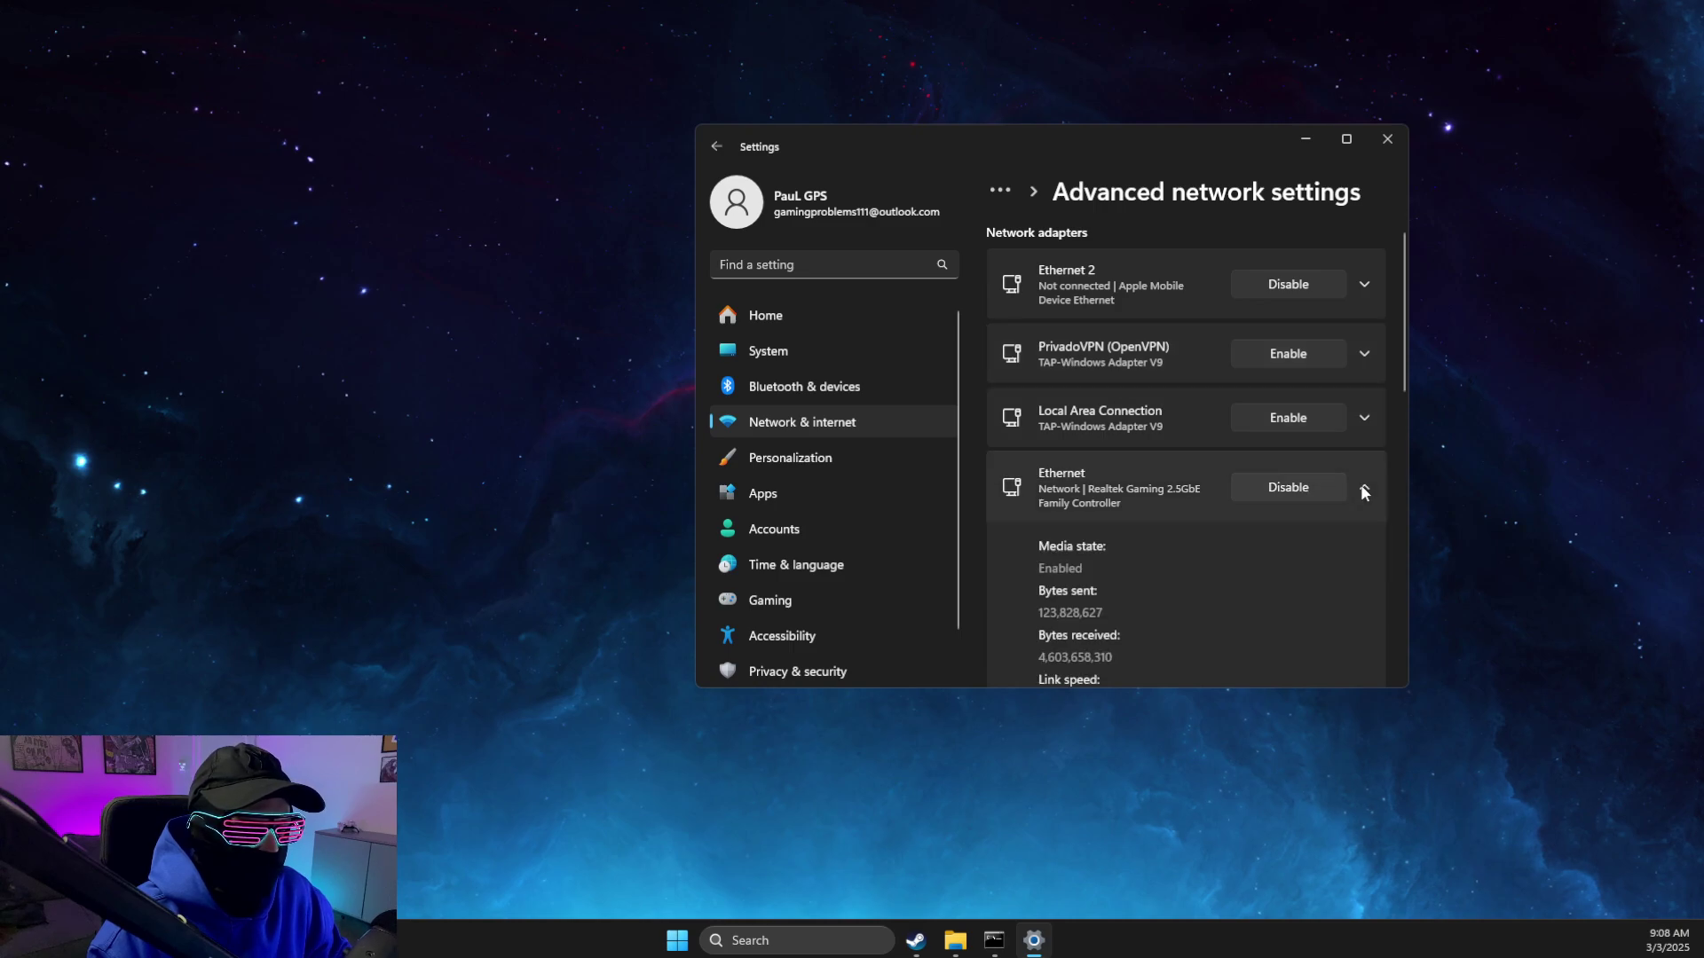
pyautogui.scroll(-5, 1301, 465)
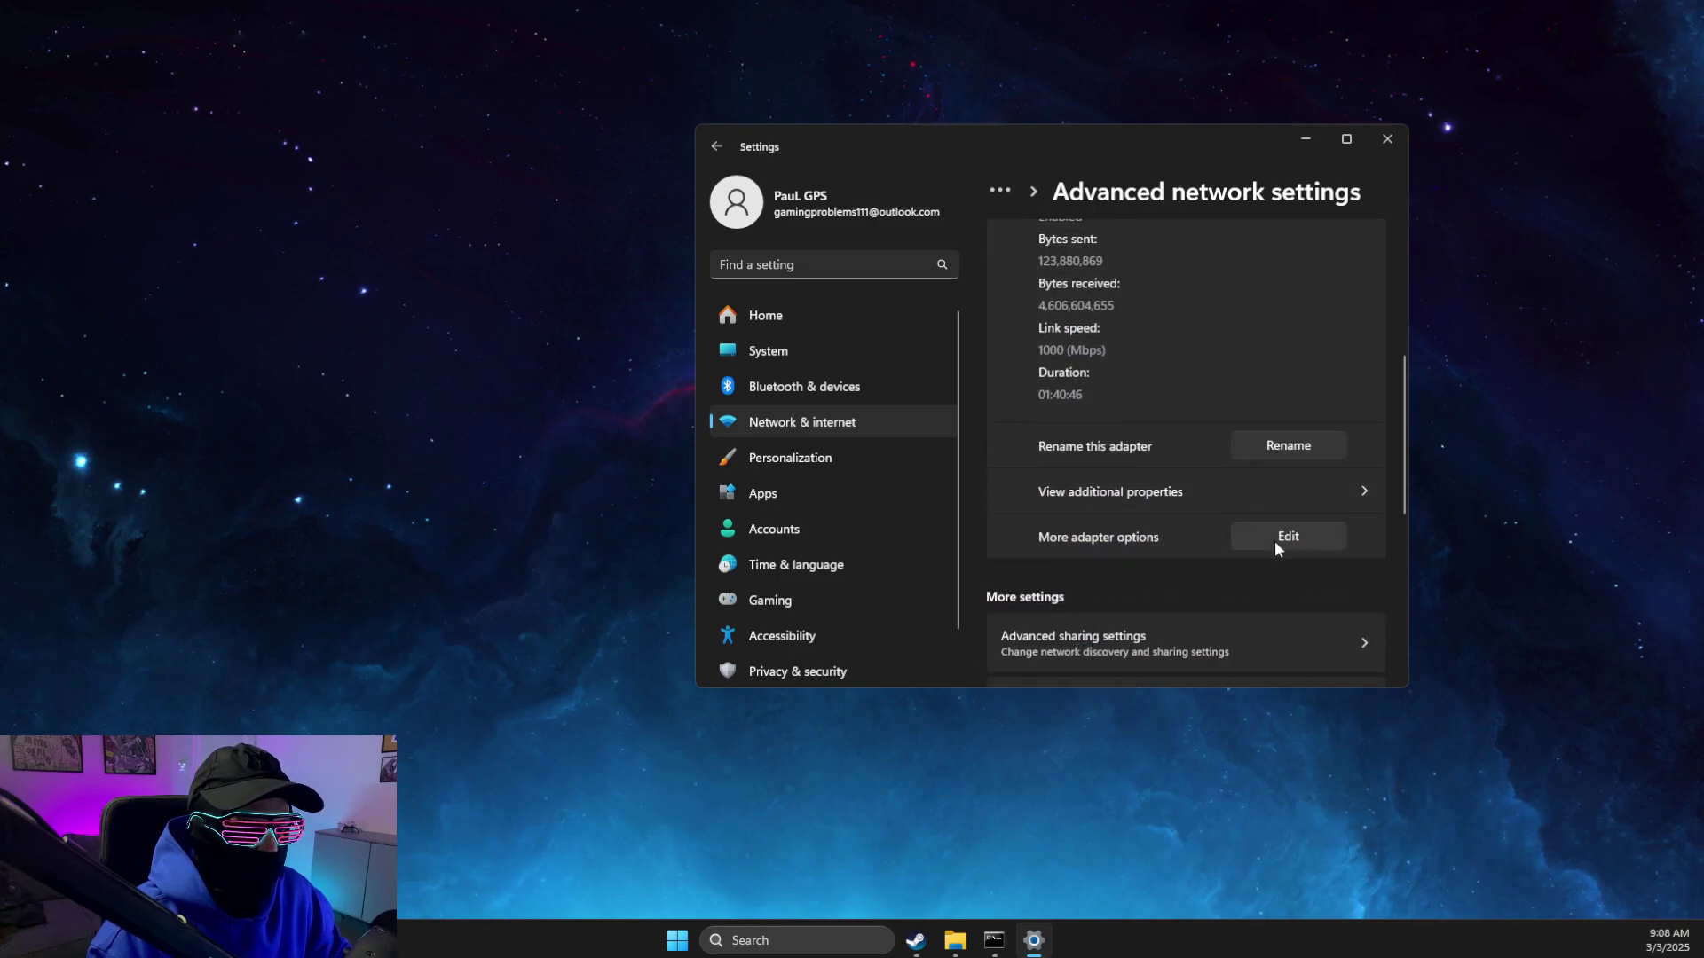
pyautogui.click(1274, 541)
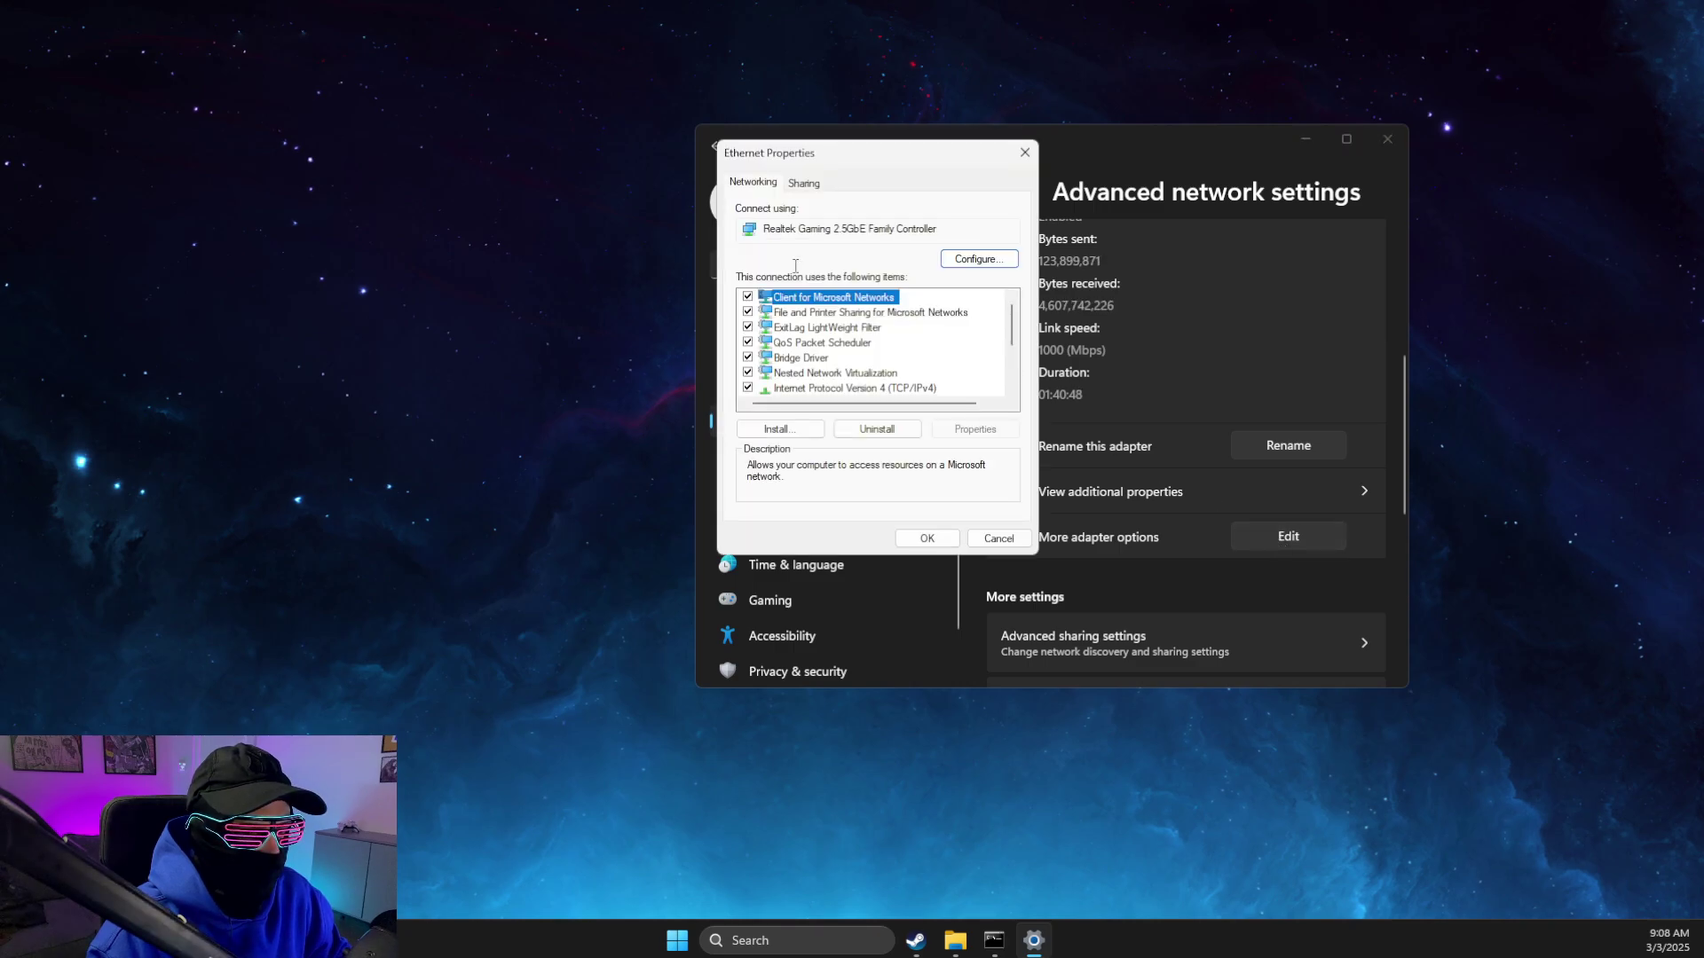
pyautogui.doubleClick(818, 389)
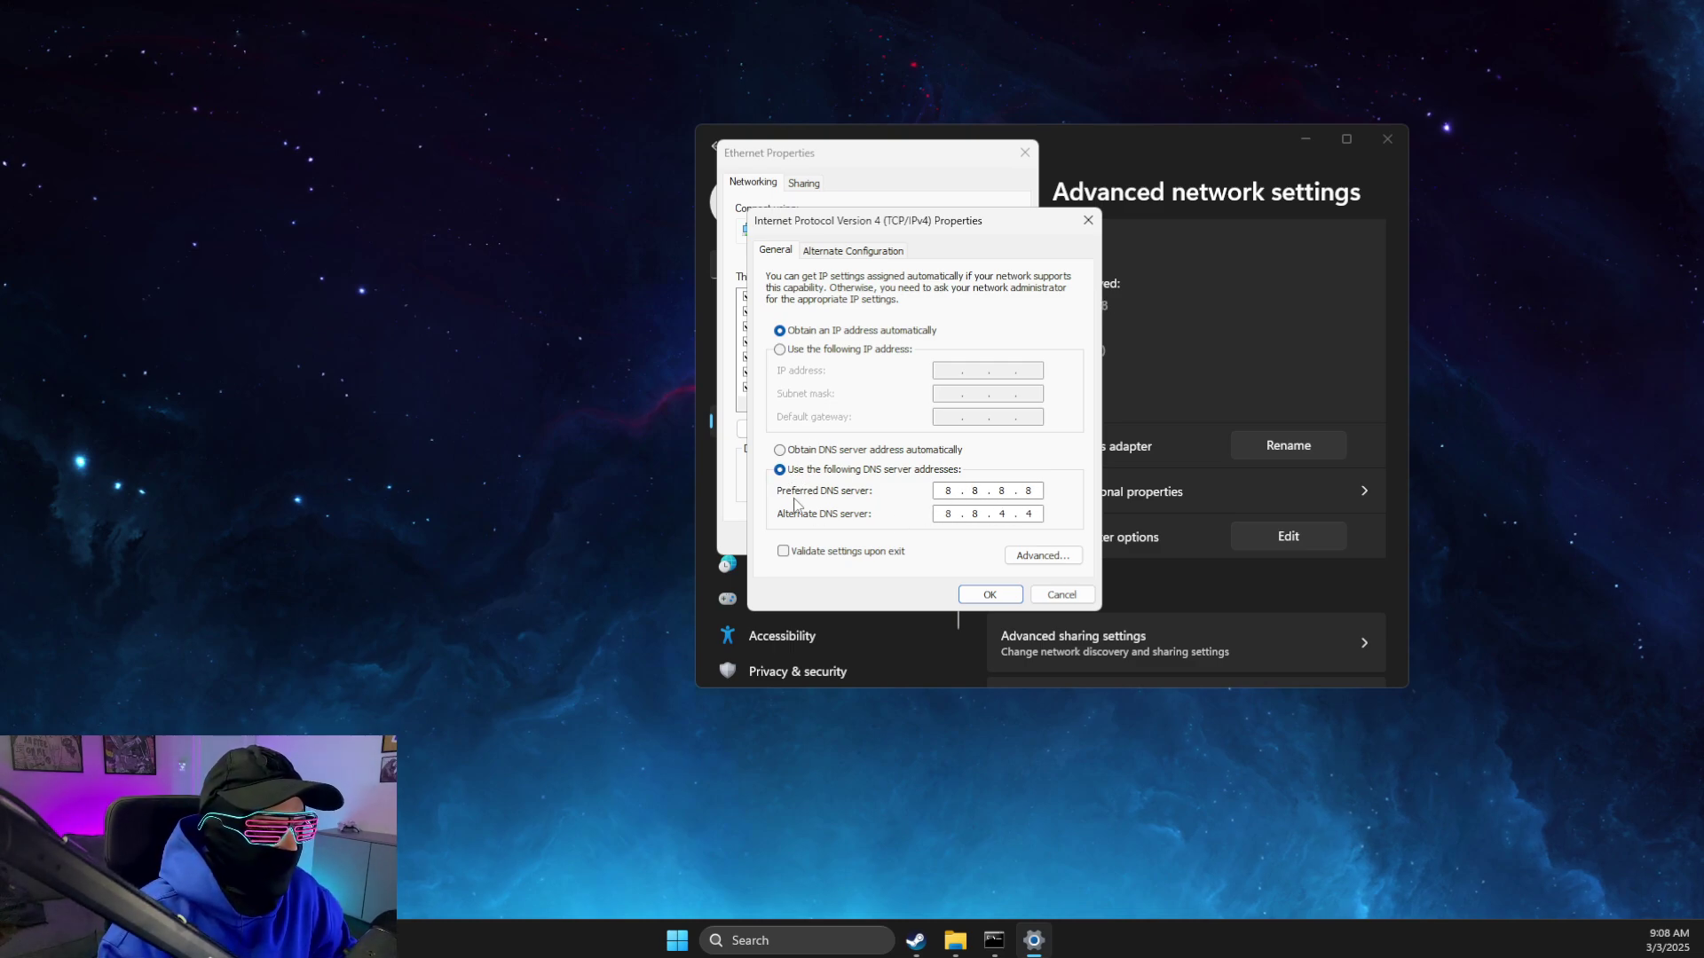
pyautogui.click(1039, 593)
pyautogui.click(986, 539)
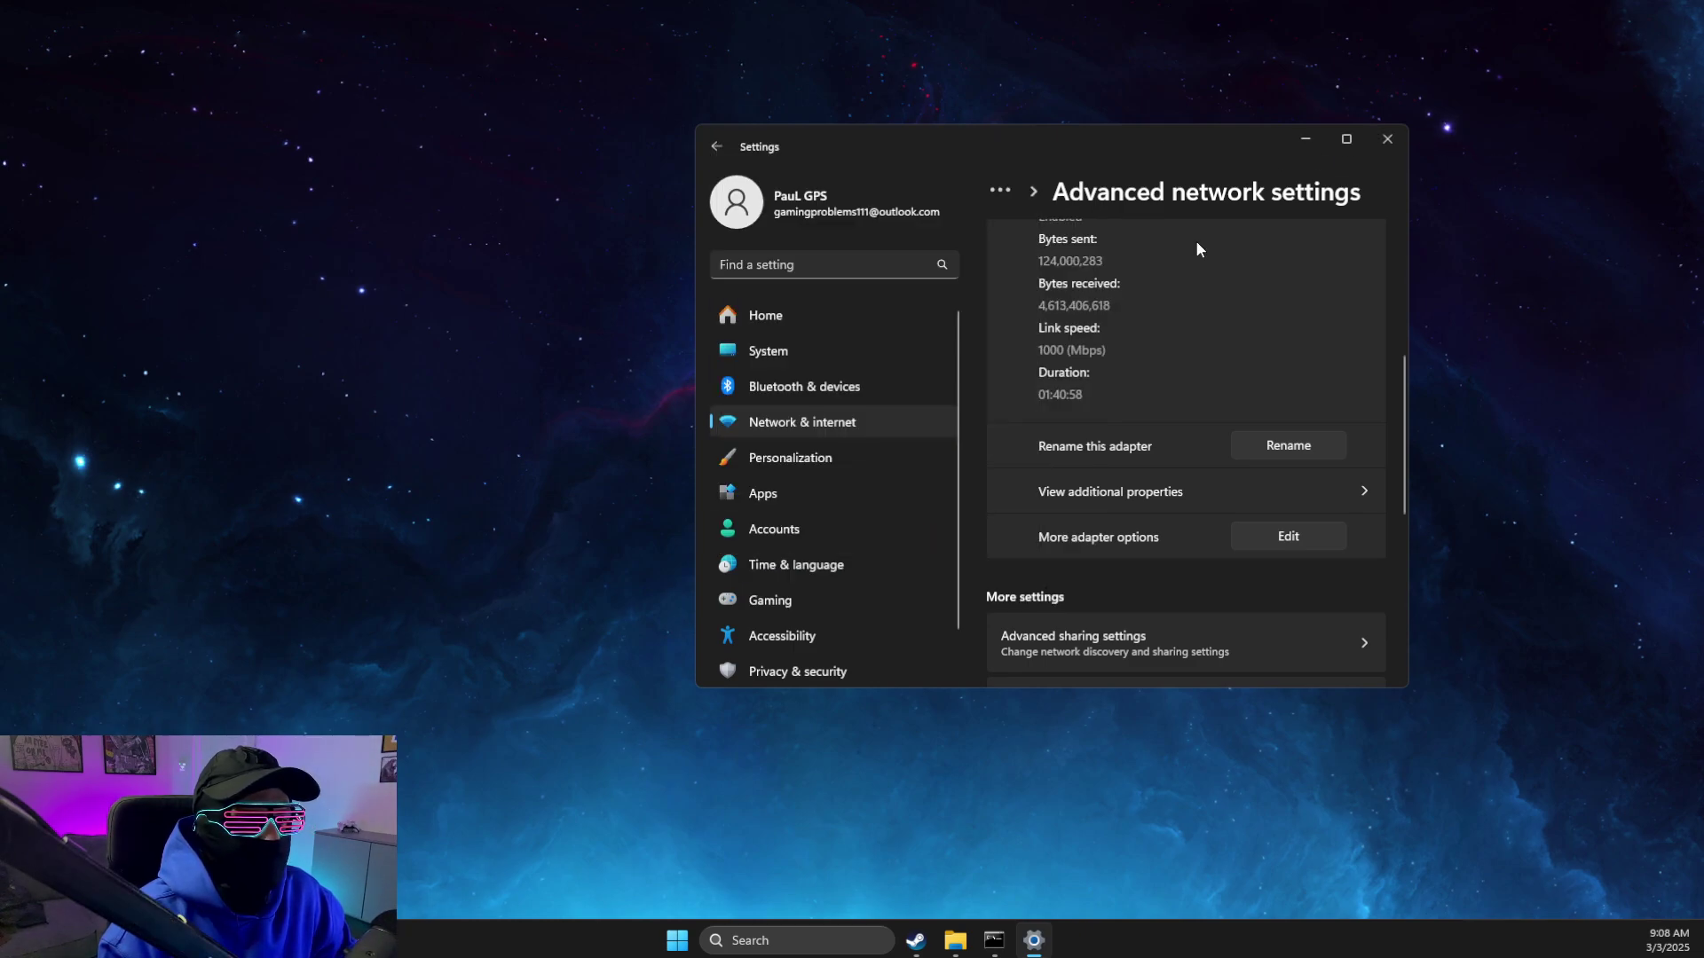
pyautogui.scroll(2, 1198, 293)
# Close Settings, start the League of Legends update in Riot Client, then close the client
pyautogui.click(1388, 141)
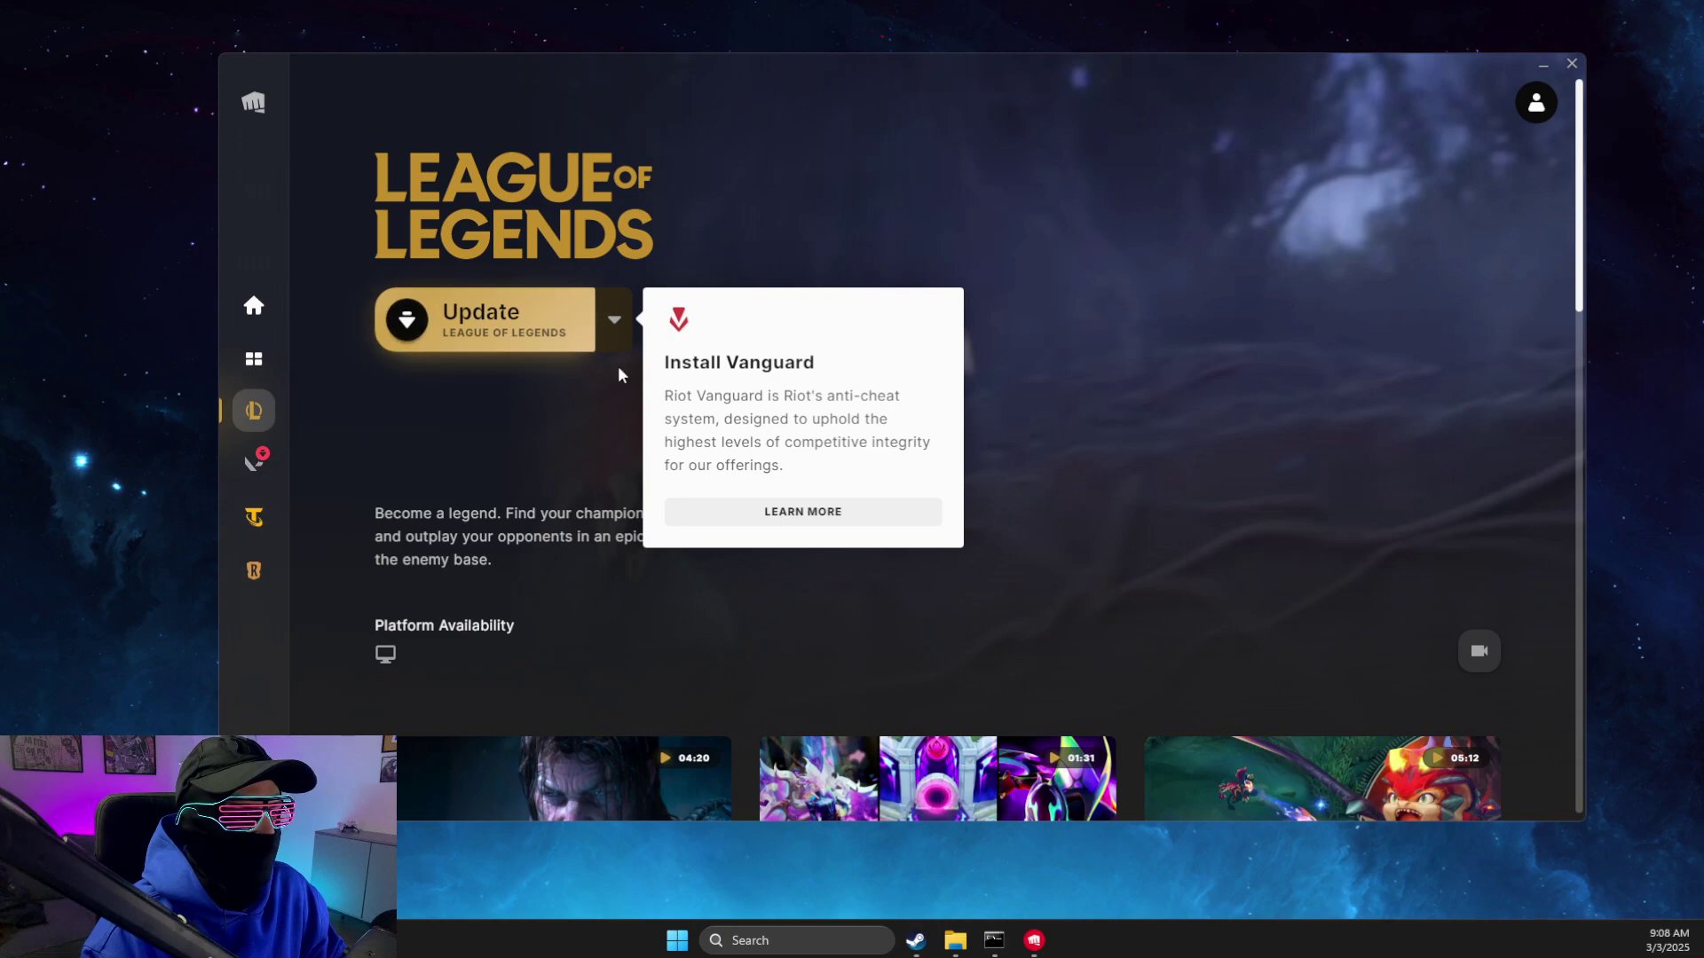
pyautogui.click(490, 334)
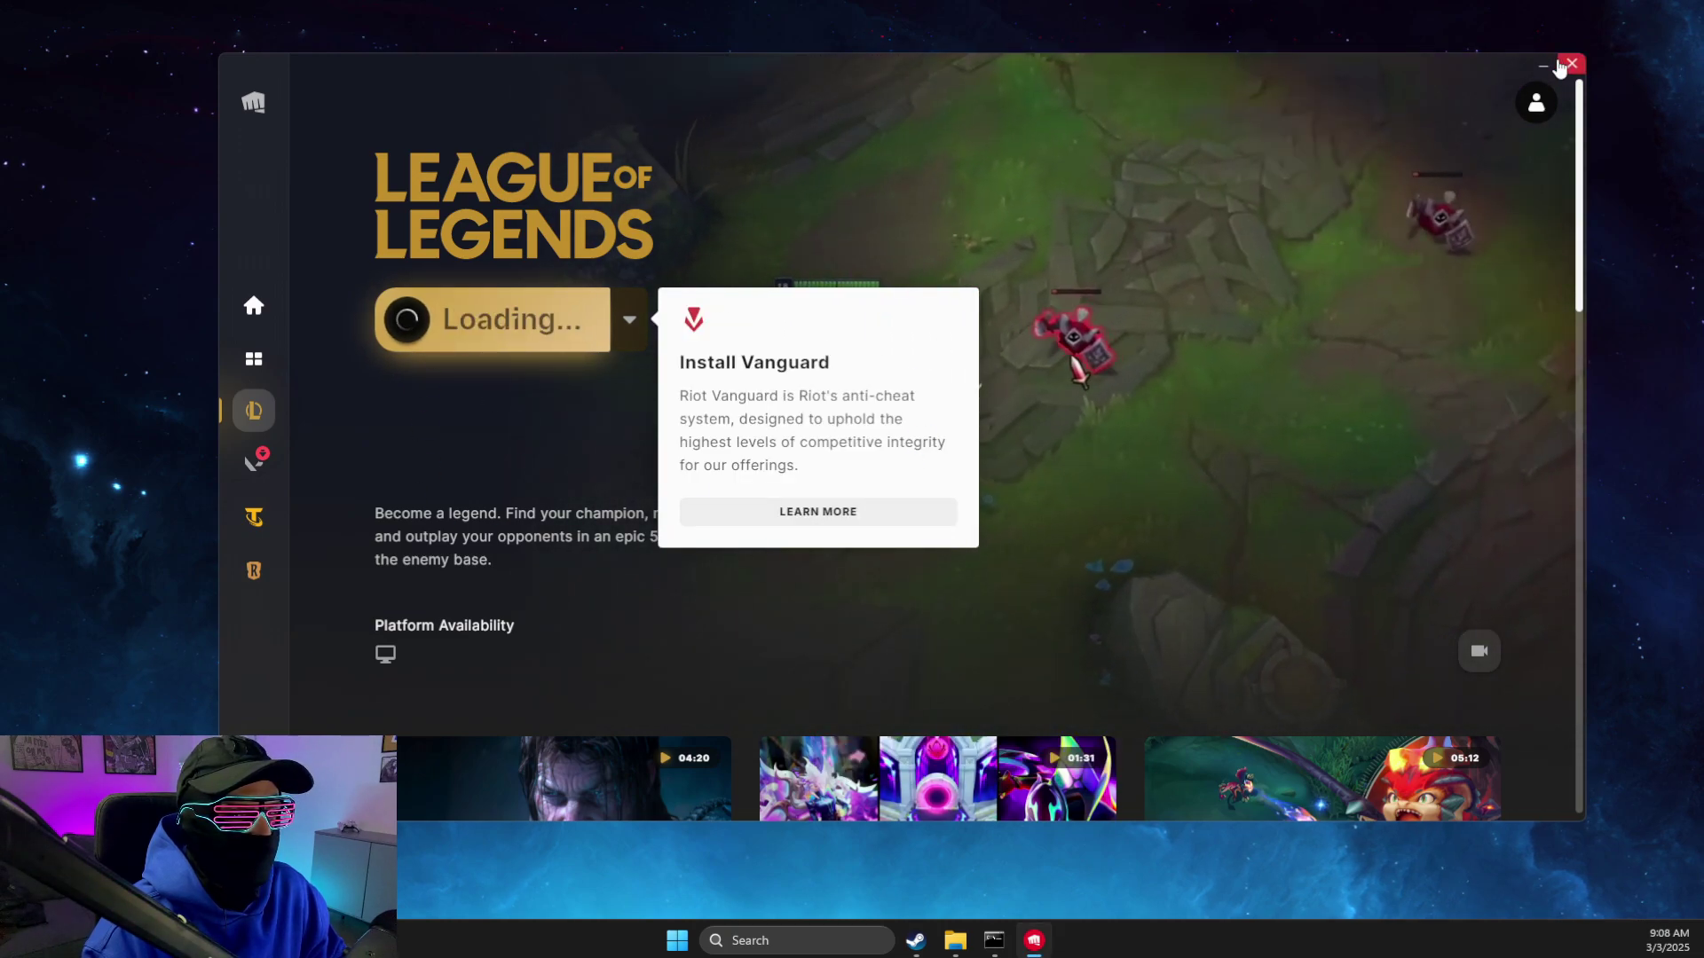
pyautogui.click(1563, 64)
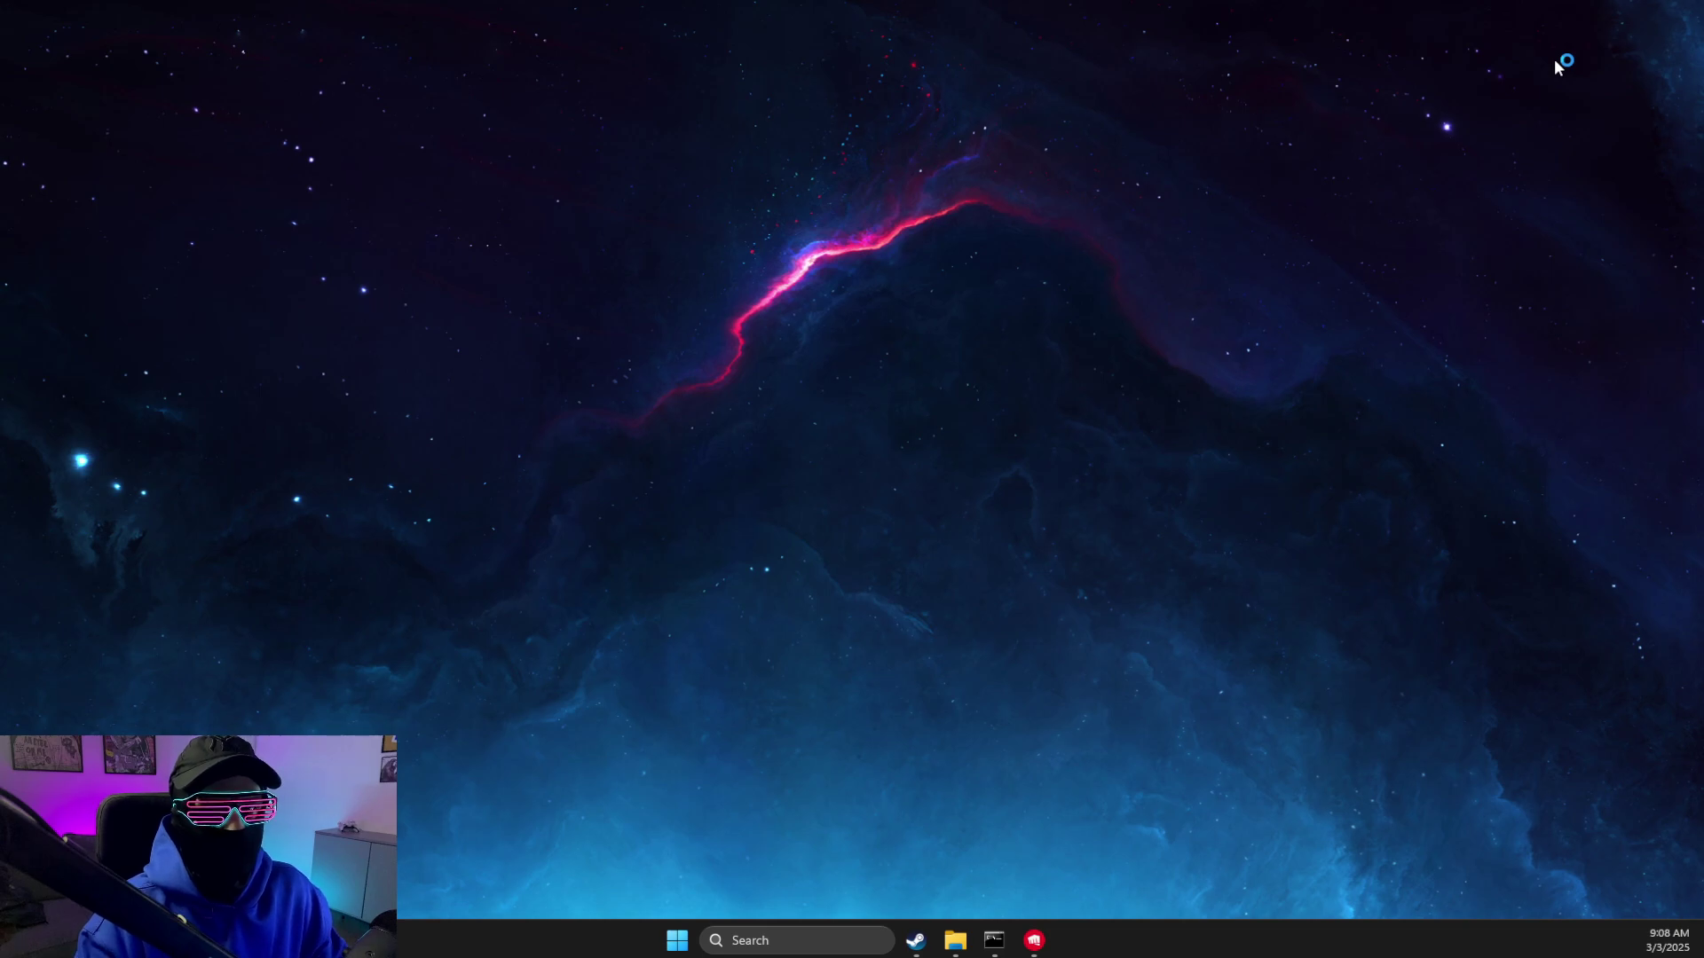